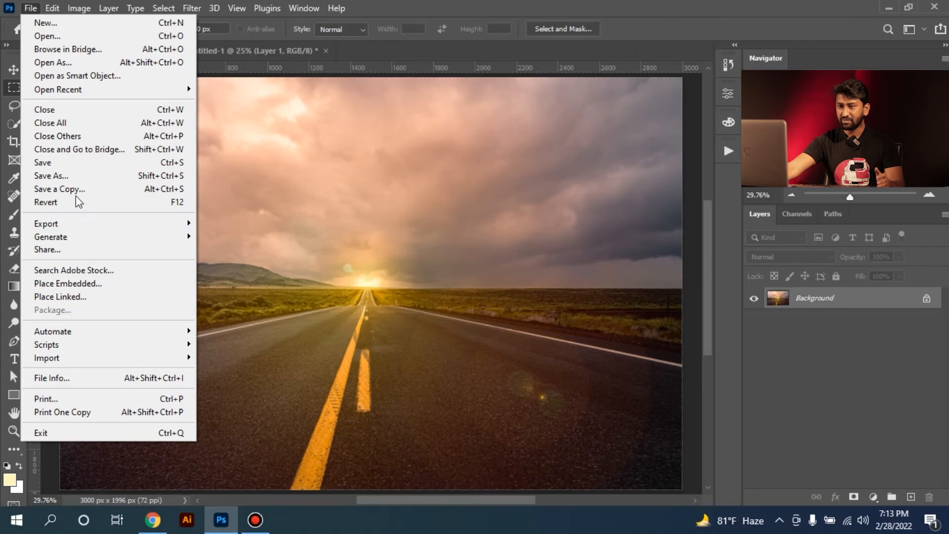
# Place the Subject 1 image into the road background as an embedded layer
pyautogui.click(90, 283)
pyautogui.click(409, 264)
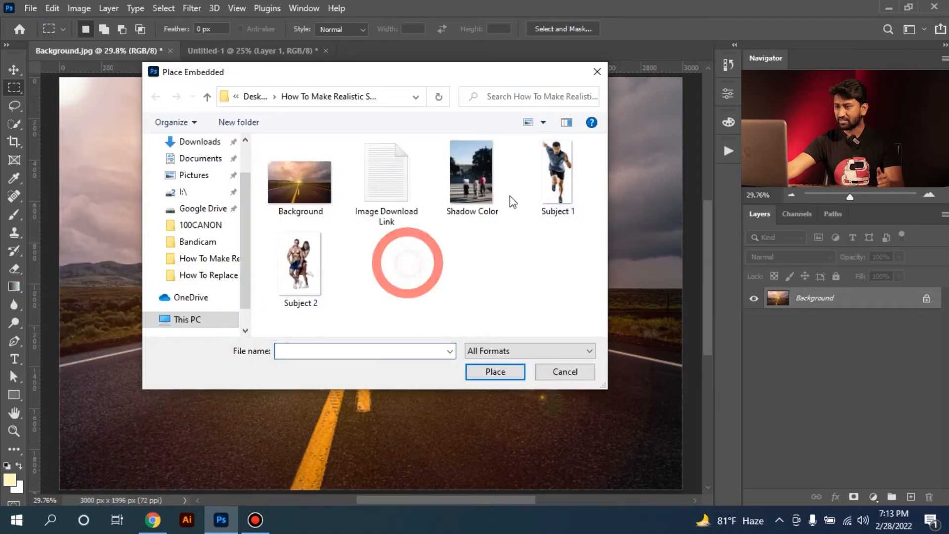
pyautogui.click(557, 176)
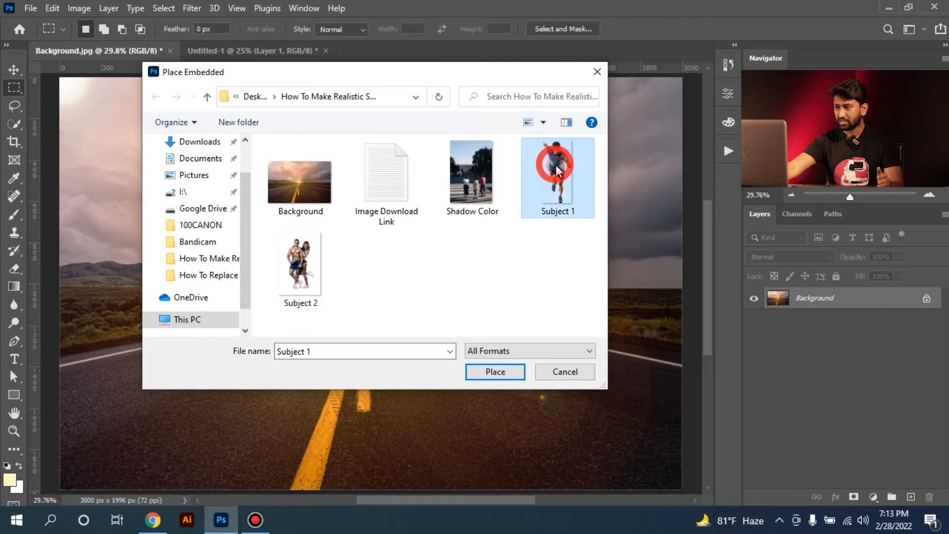
pyautogui.click(498, 368)
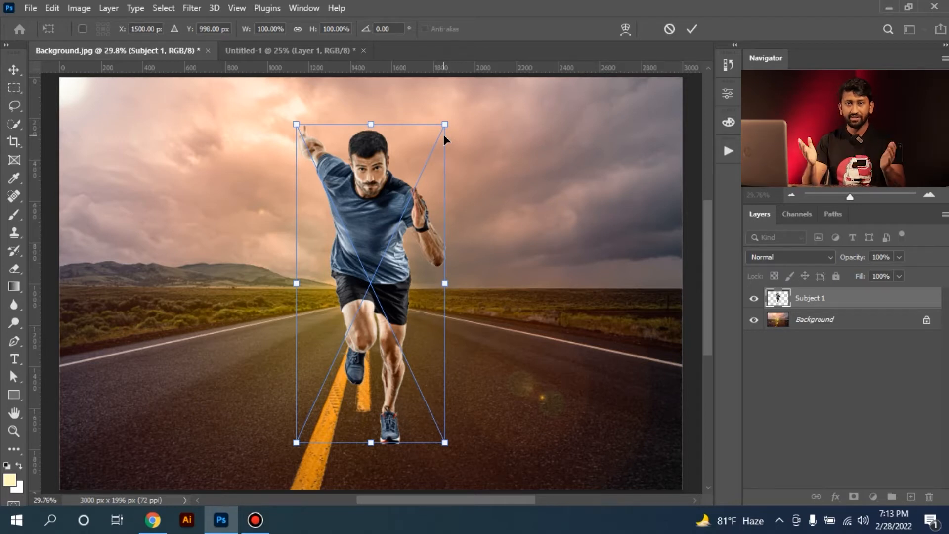
# Scale the runner to about 61% and position him over the yellow centre line of the road
pyautogui.moveTo(445, 124); pyautogui.dragTo(422, 189)
pyautogui.moveTo(396, 249); pyautogui.dragTo(375, 257)
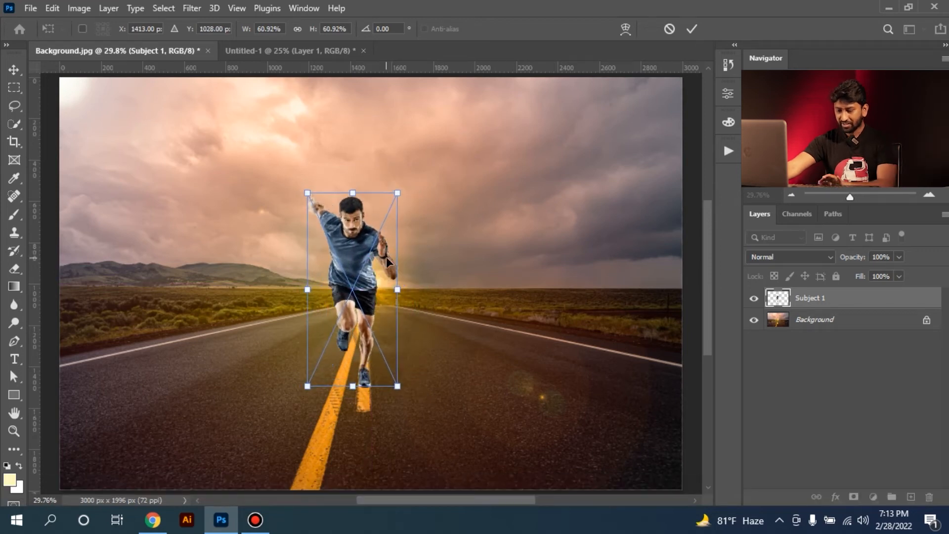
pyautogui.press('Return')
pyautogui.press('m')
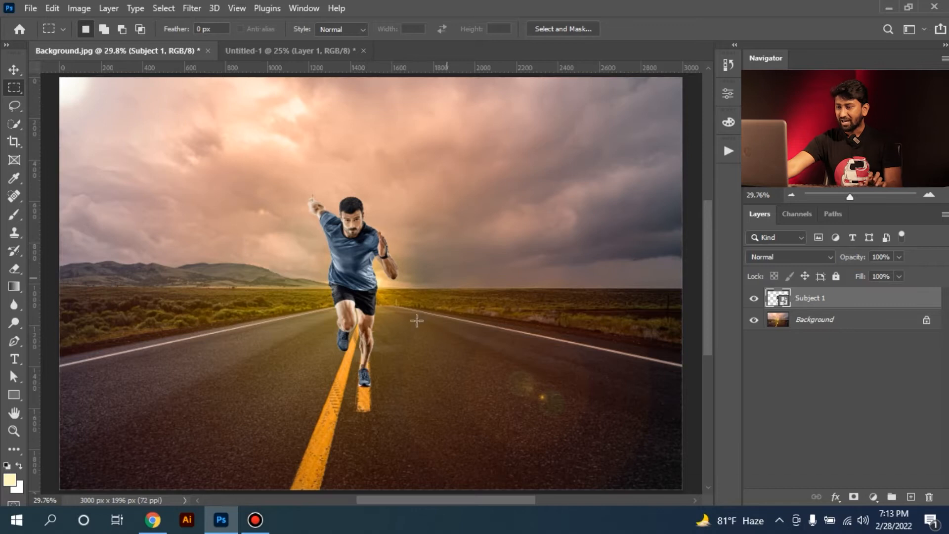
pyautogui.keyDown('ctrl'); pyautogui.click(356, 278); pyautogui.keyUp('ctrl')
pyautogui.keyDown('ctrl'); pyautogui.click(370, 297); pyautogui.keyUp('ctrl')
pyautogui.moveTo(365, 274); pyautogui.dragTo(364, 271)
pyautogui.moveTo(388, 229); pyautogui.dragTo(390, 227)
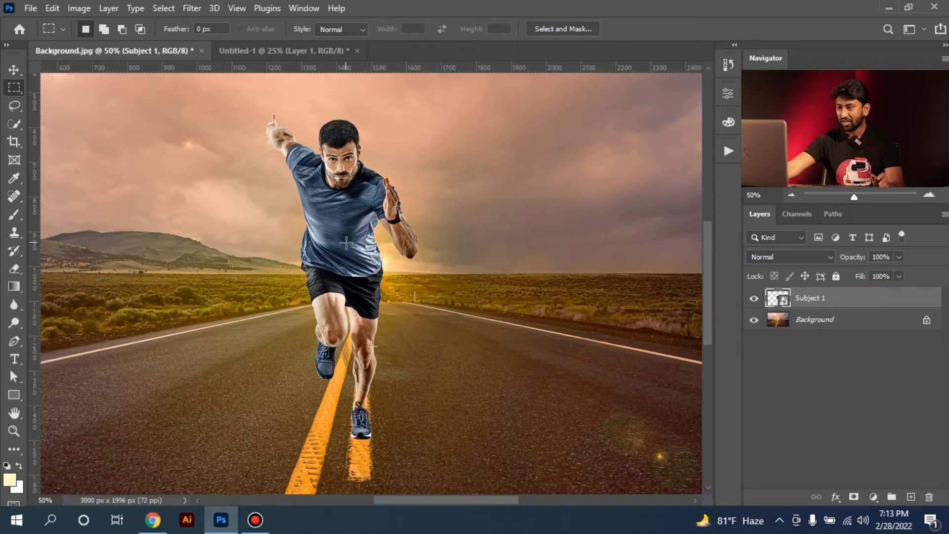
pyautogui.press('ctrl+KP_Subtract')
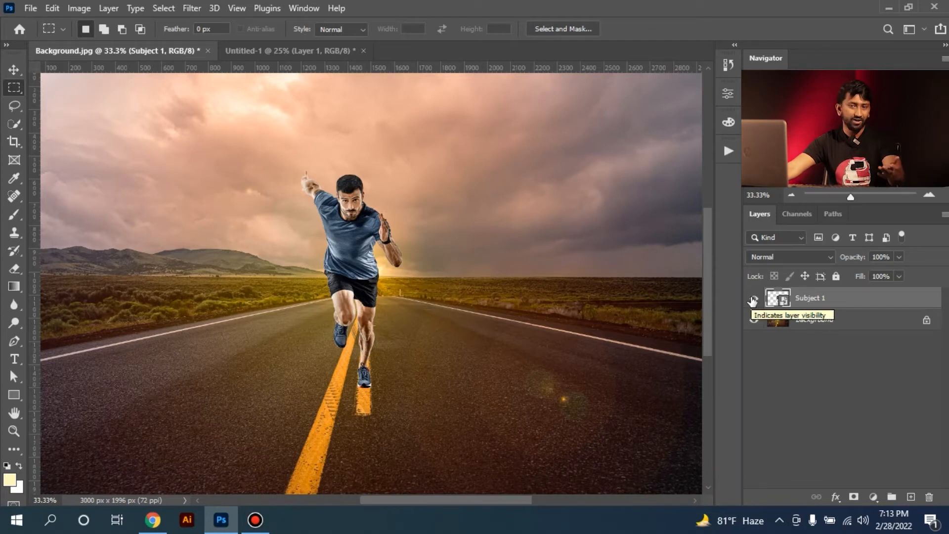
# Hide the Subject 1 layer and add a new empty layer directly above the Background
pyautogui.click(753, 300)
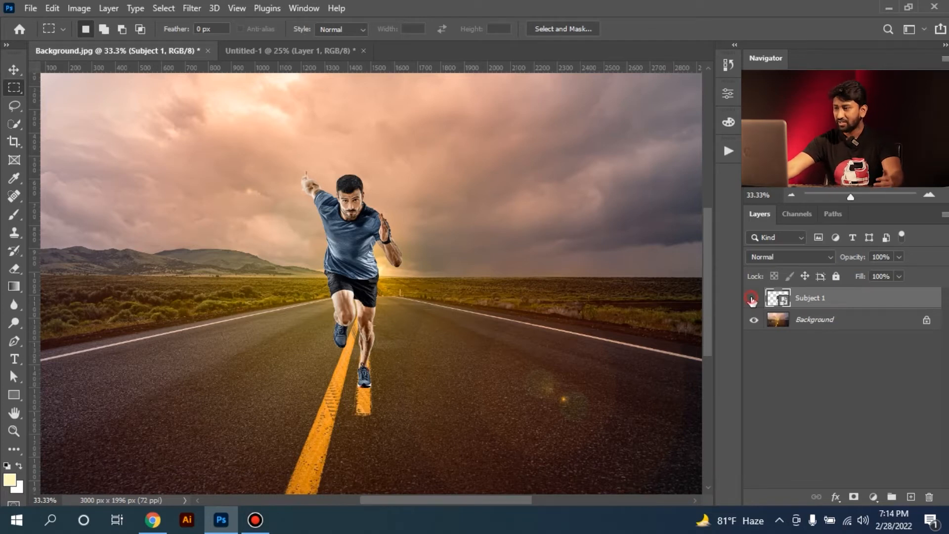
pyautogui.click(823, 320)
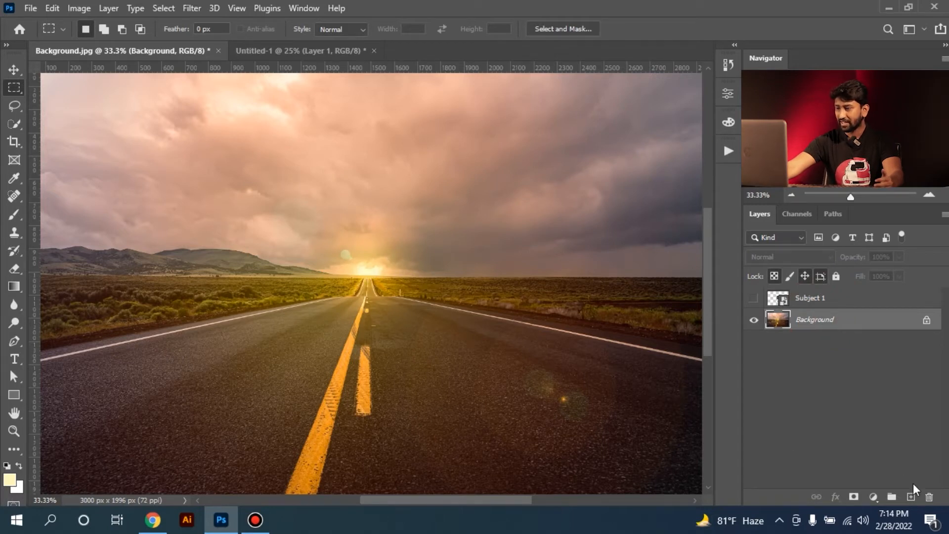
pyautogui.click(912, 497)
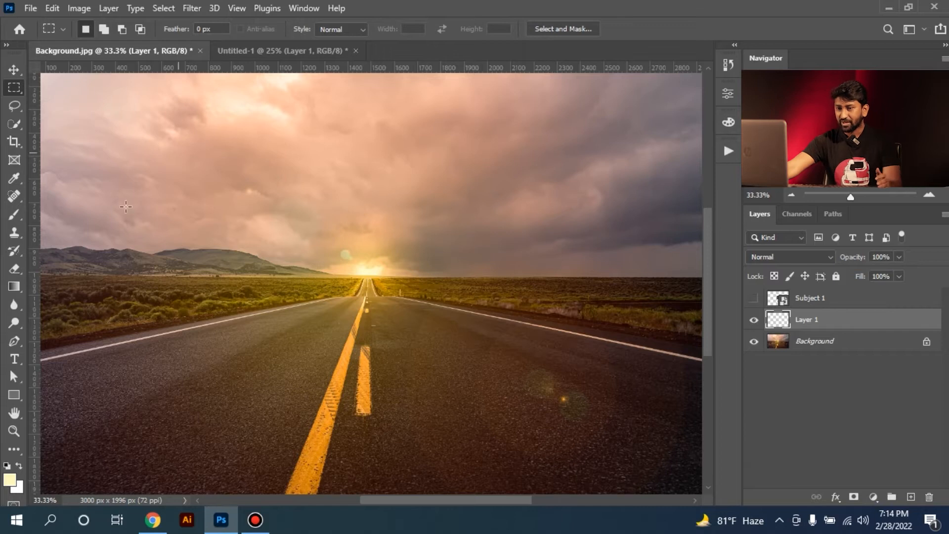
# Set up the Brush tool with a Soft Round brush for painting the light
pyautogui.click(15, 214)
pyautogui.click(94, 29)
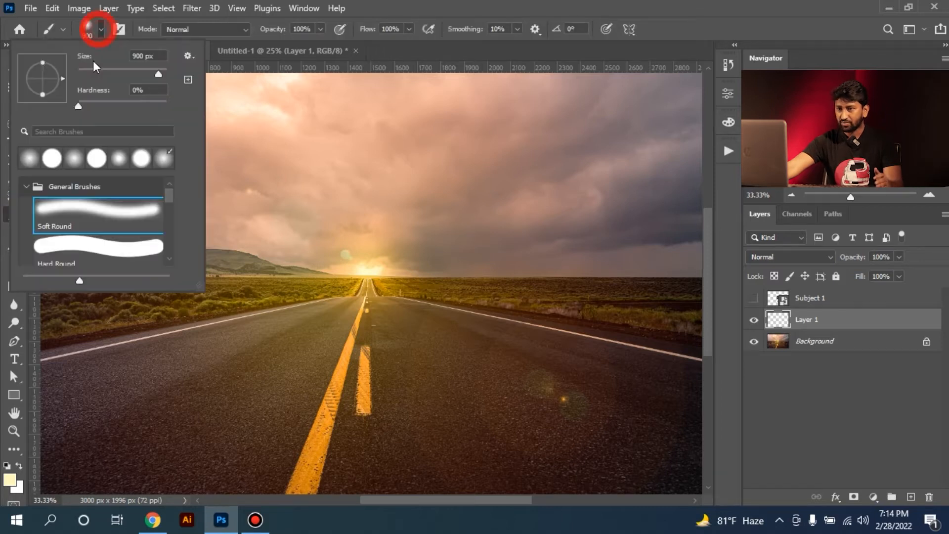
pyautogui.click(29, 158)
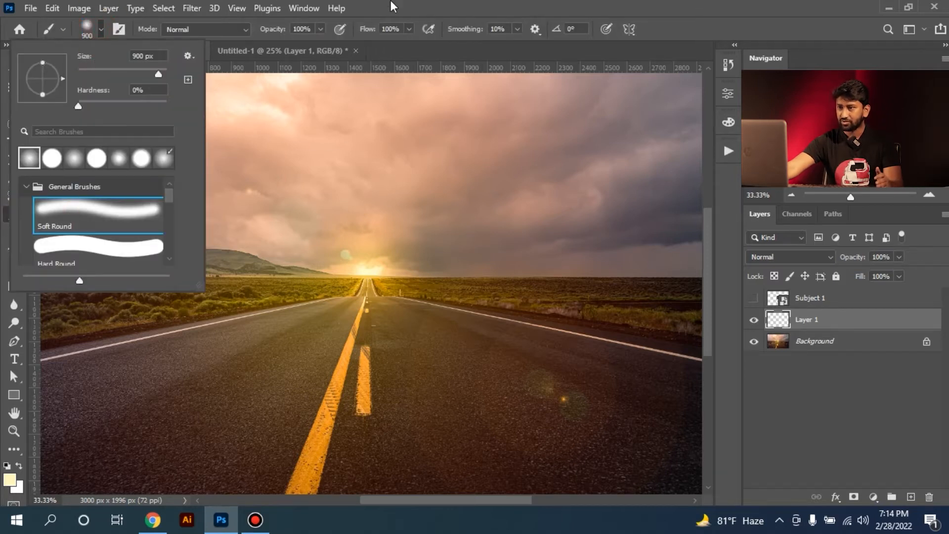
pyautogui.click(382, 11)
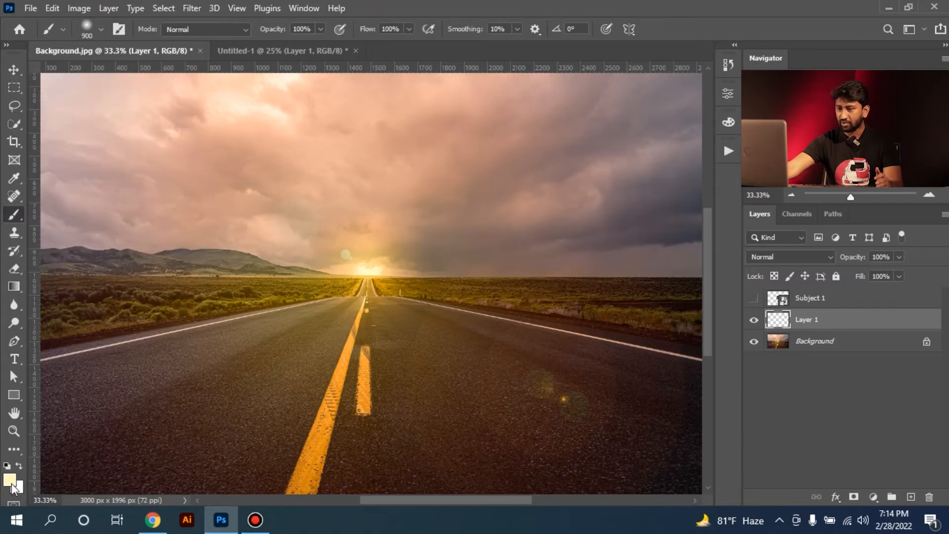
# Sample the bright sun glow at the horizon as the foreground colour and set the brush size to 940 px
pyautogui.click(14, 178)
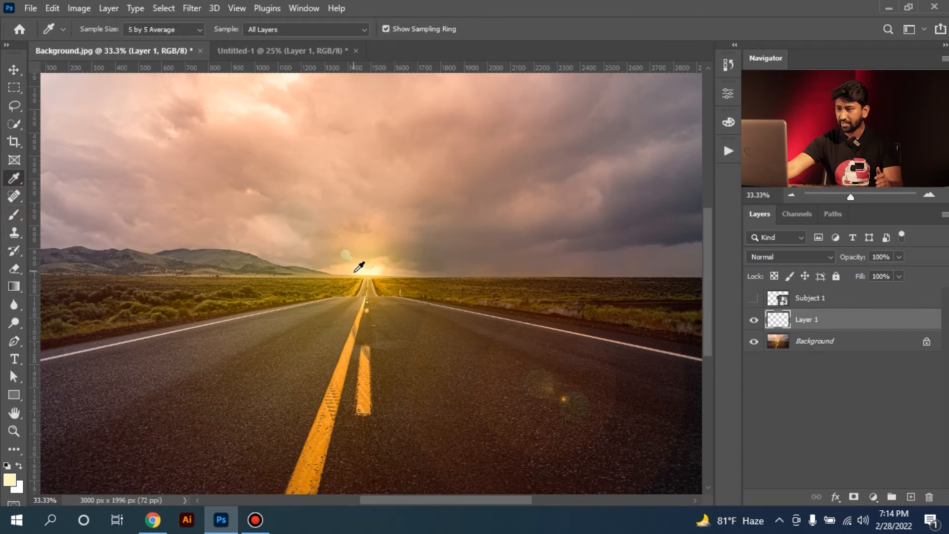
pyautogui.click(371, 266)
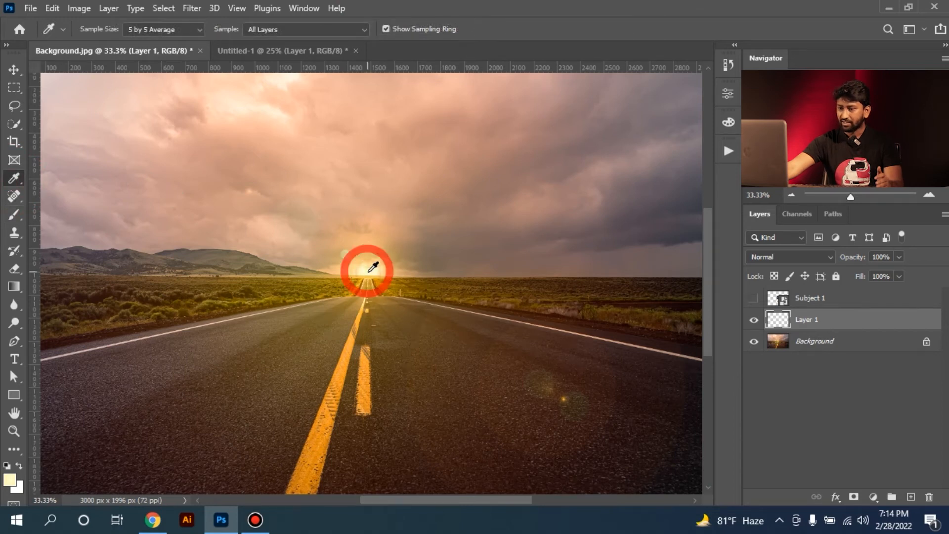
pyautogui.click(383, 268)
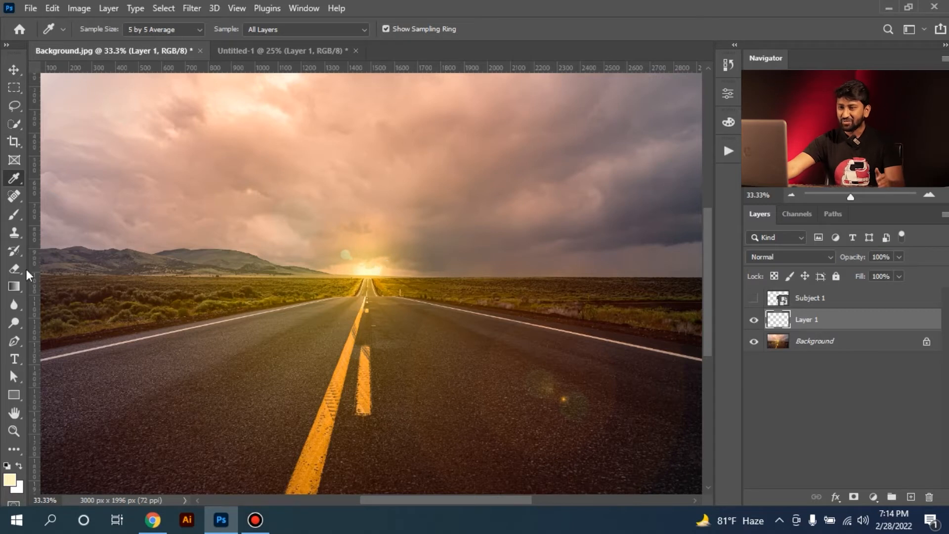
pyautogui.click(14, 216)
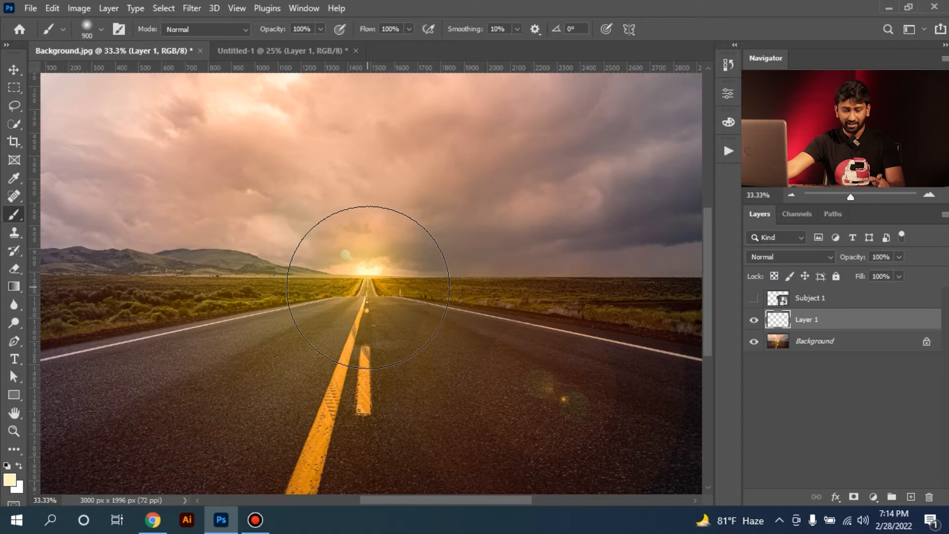
pyautogui.press('alt')
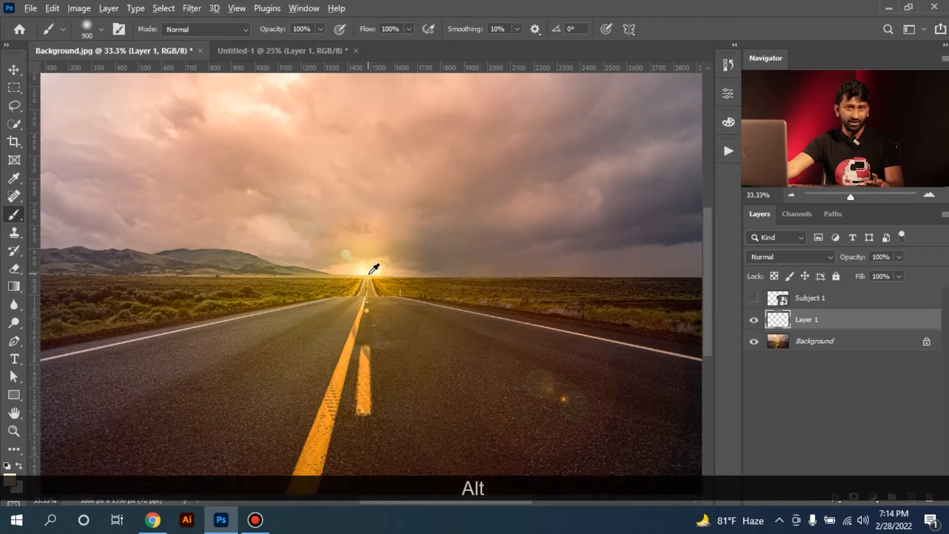
pyautogui.moveTo(370, 273)
pyautogui.mouseDown()
pyautogui.moveTo(429, 277)
pyautogui.moveTo(362, 280)
pyautogui.mouseUp()
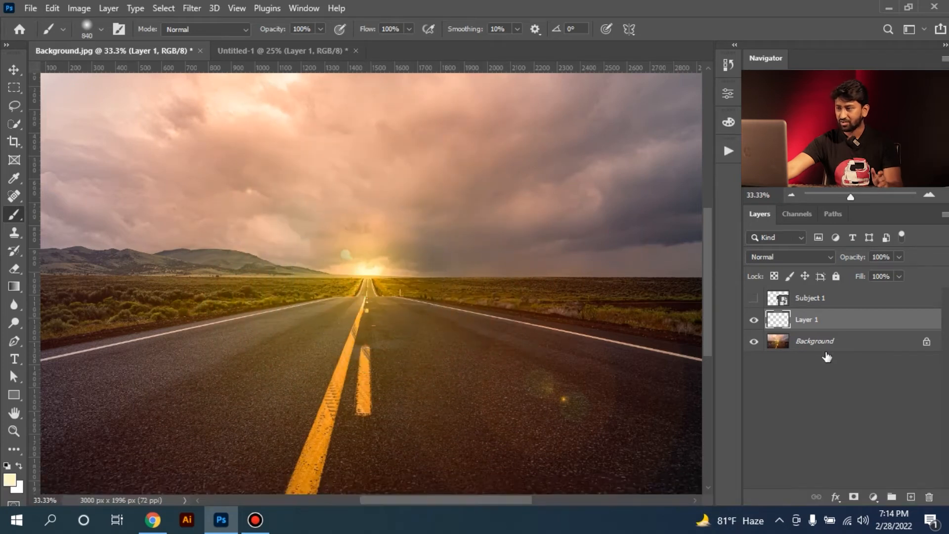
# Rename the new layer above the Background as "Sun LIght"
pyautogui.doubleClick(813, 321)
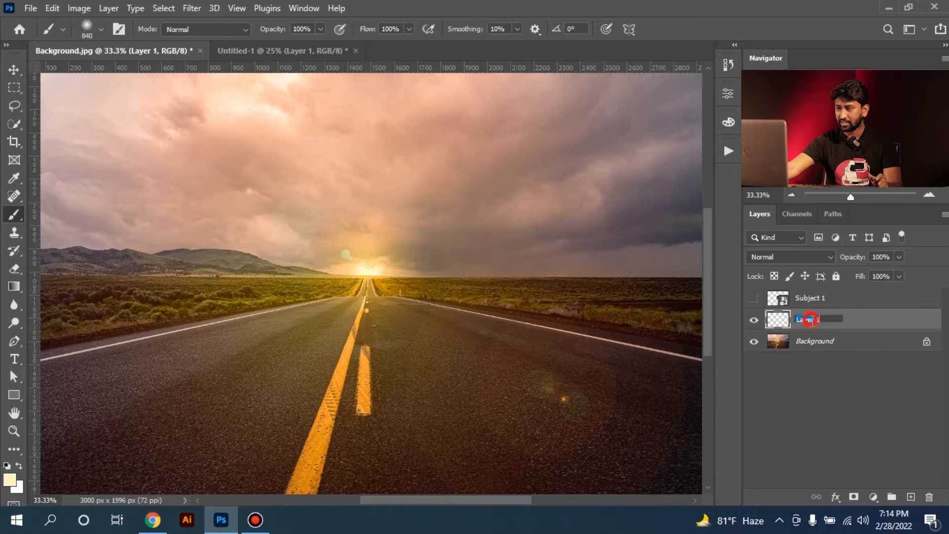
pyautogui.write('Suin Li')
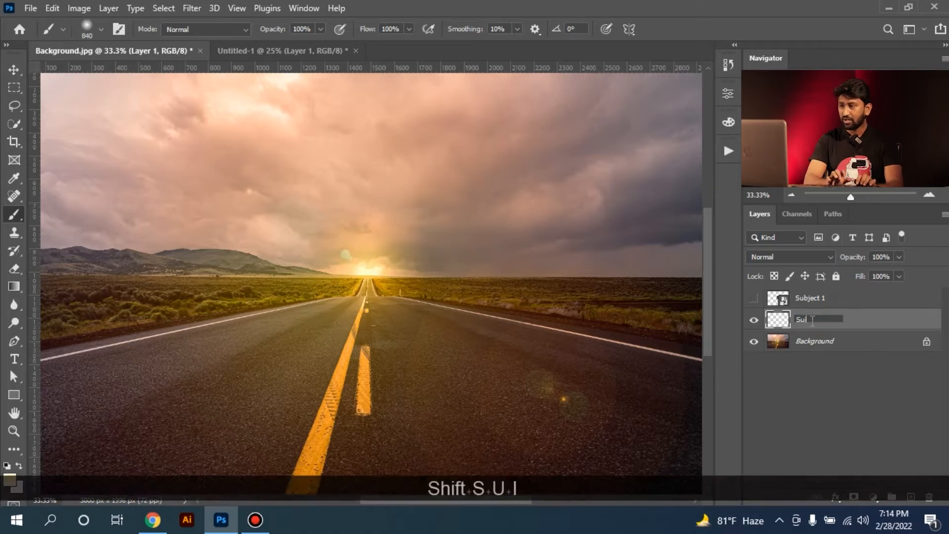
pyautogui.press('BackSpace')
pyautogui.press('BackSpace')
pyautogui.press('BackSpace')
pyautogui.press('BackSpace')
pyautogui.press('BackSpace')
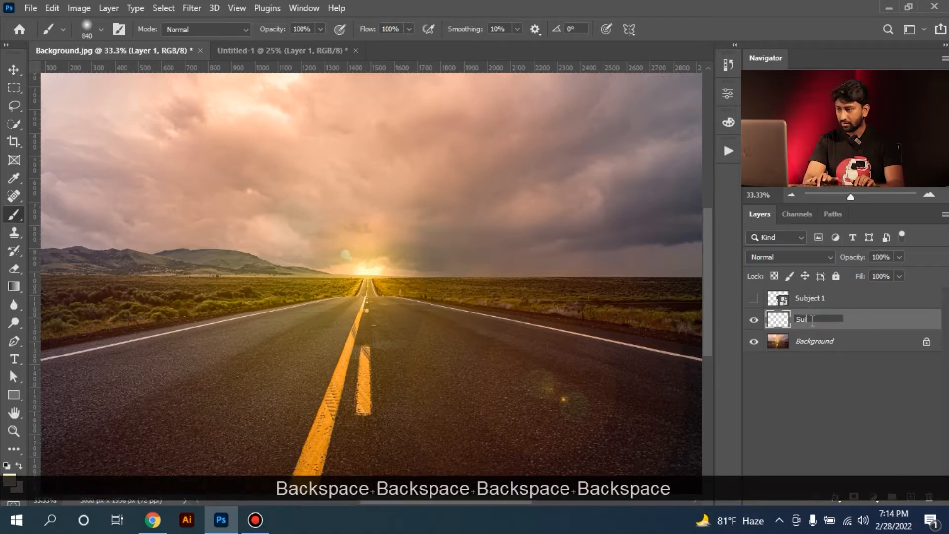
pyautogui.write('n Light')
pyautogui.press('Return')
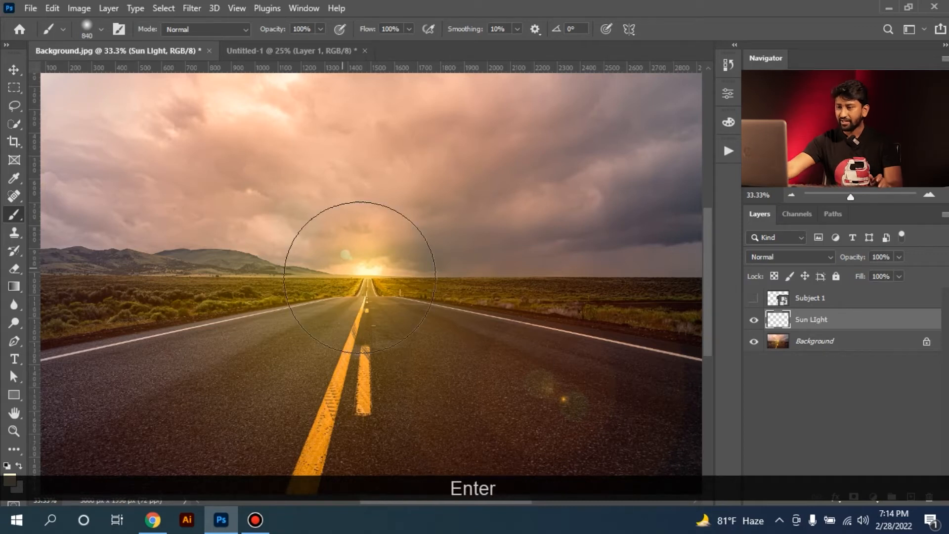
# Paint one soft dab of light over the sun at the horizon and set the layer's blend mode to Hard Light
pyautogui.click(364, 279)
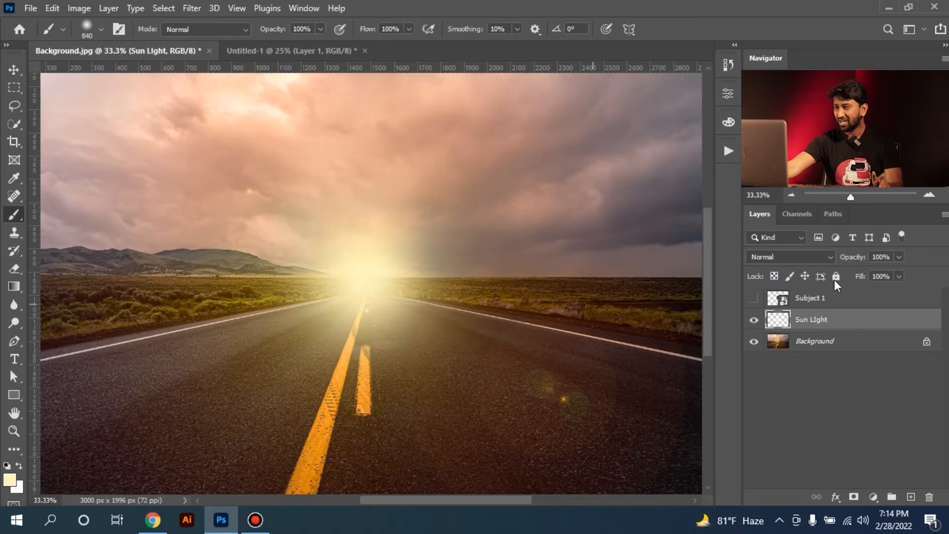
pyautogui.click(787, 255)
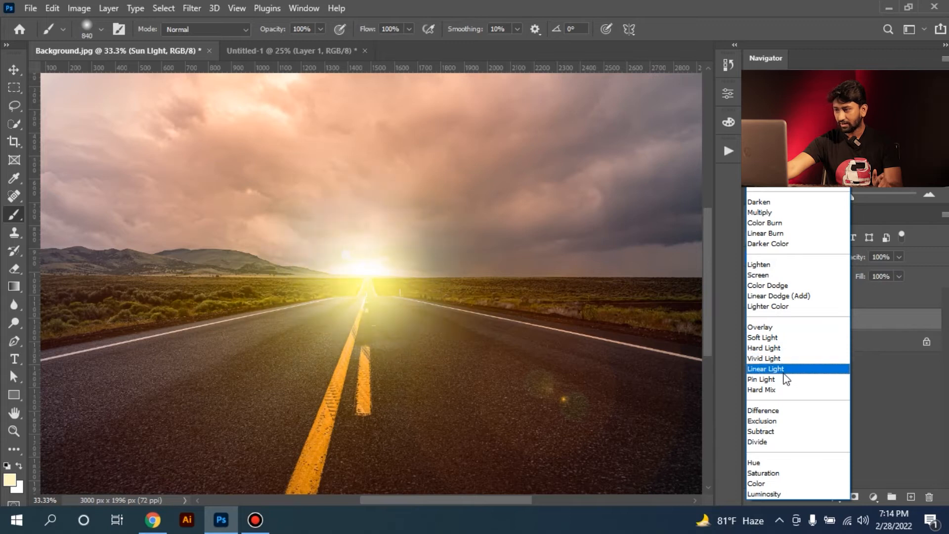
pyautogui.click(780, 347)
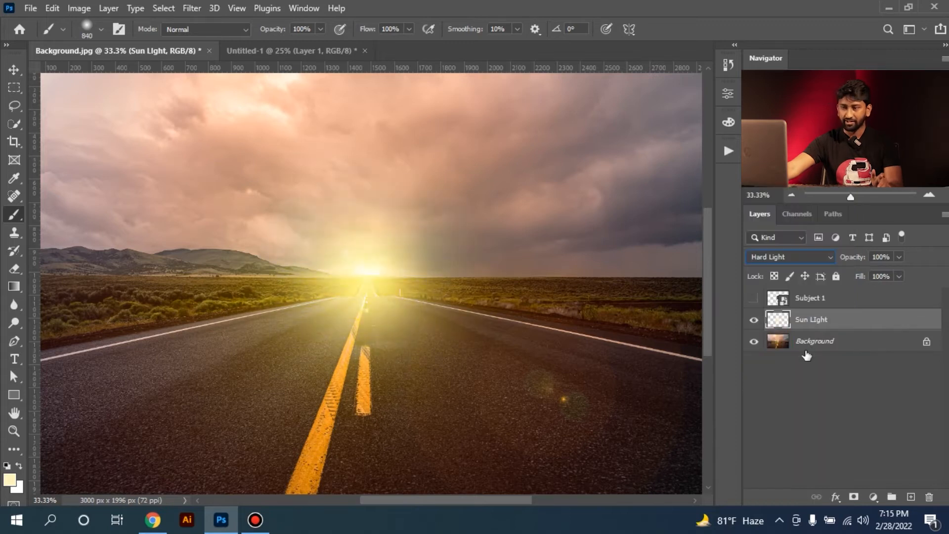
# Make the Subject 1 layer visible again and inspect the runner's edges against the glow up close
pyautogui.click(10, 89)
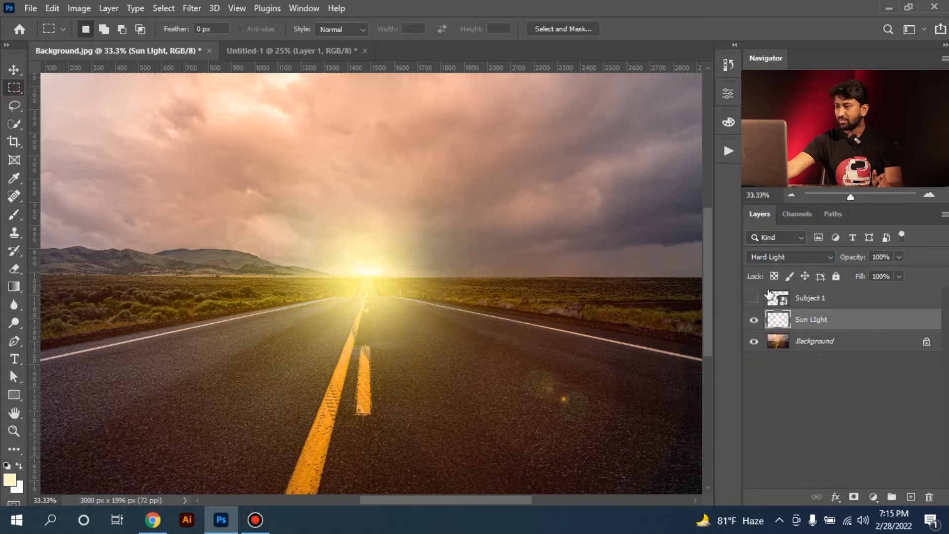
pyautogui.click(753, 298)
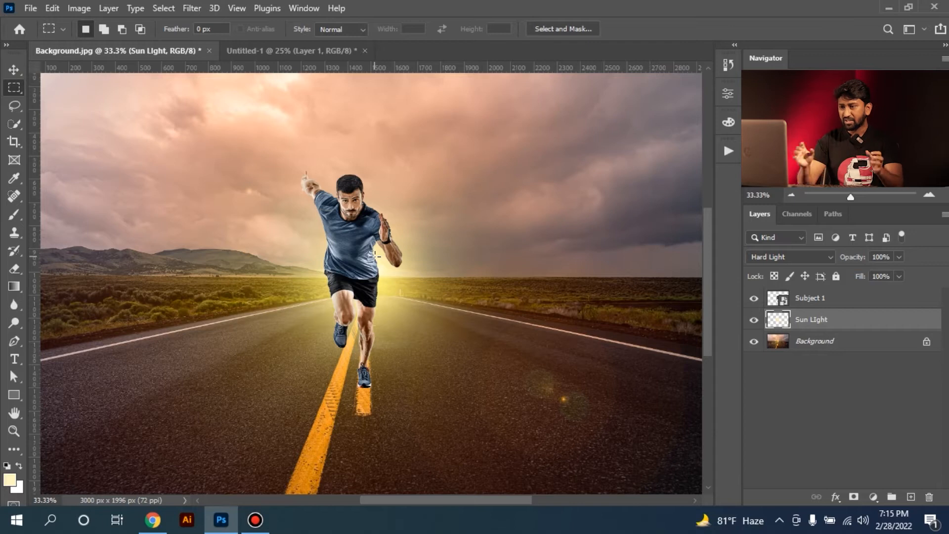
pyautogui.keyDown('ctrl'); pyautogui.click(358, 246); pyautogui.keyUp('ctrl')
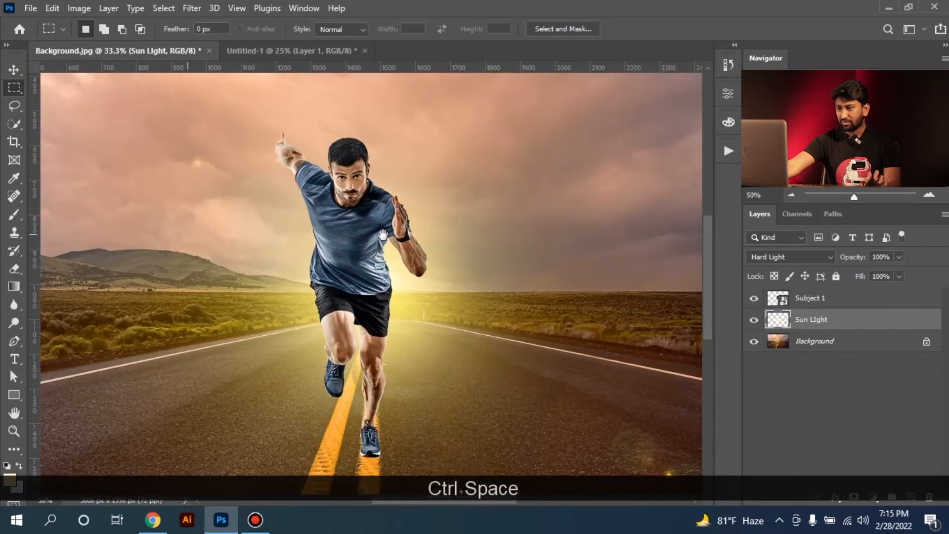
pyautogui.moveTo(358, 246); pyautogui.dragTo(360, 280)
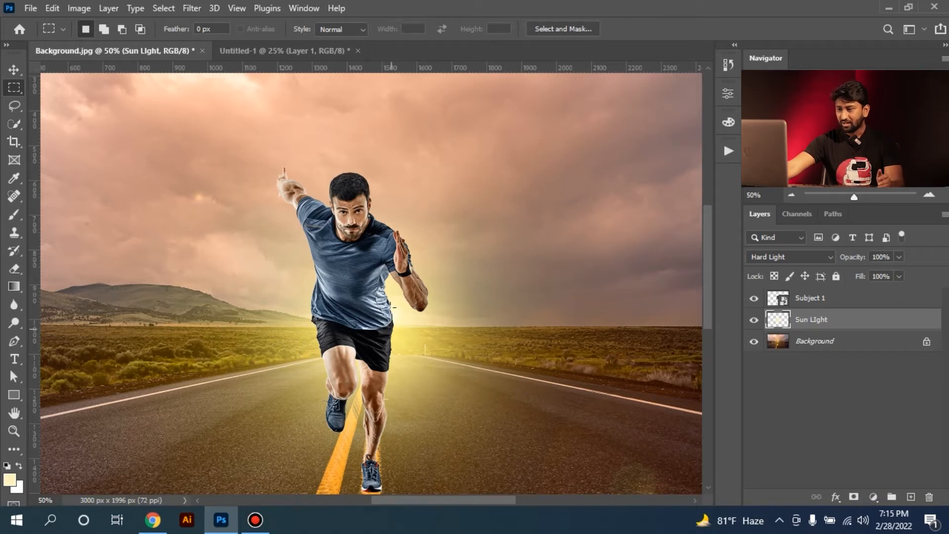
pyautogui.keyDown('ctrl'); pyautogui.click(390, 326); pyautogui.keyUp('ctrl')
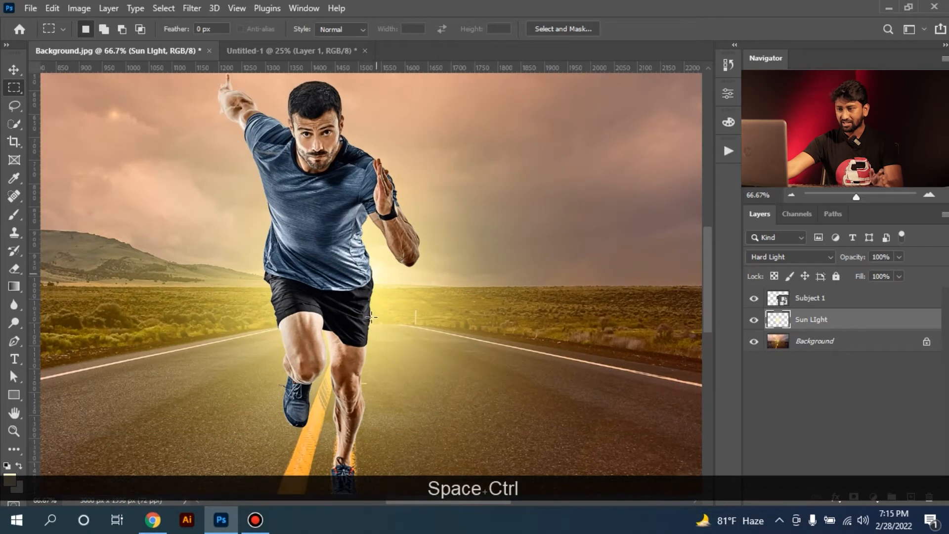
# Add a new layer above Subject 1 and name it "Highlight"
pyautogui.click(823, 299)
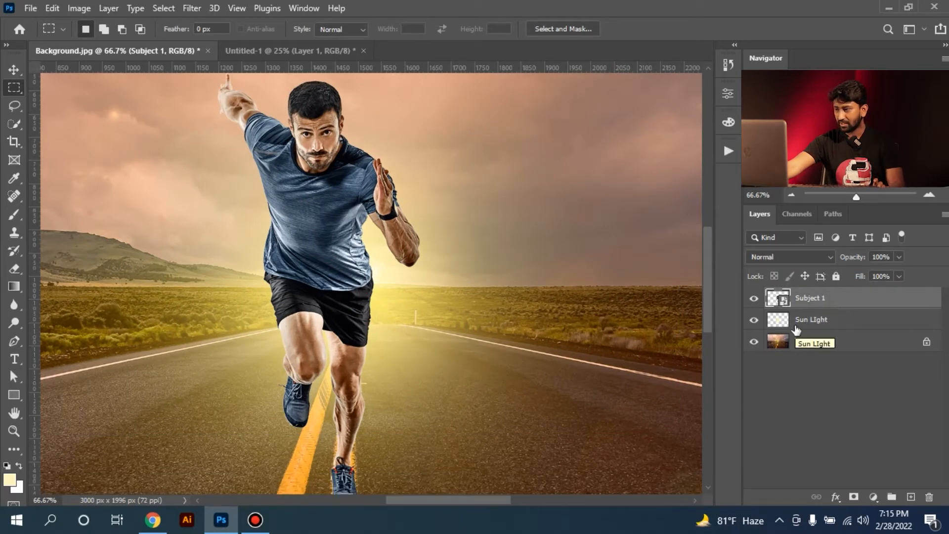
pyautogui.click(911, 497)
pyautogui.doubleClick(806, 298)
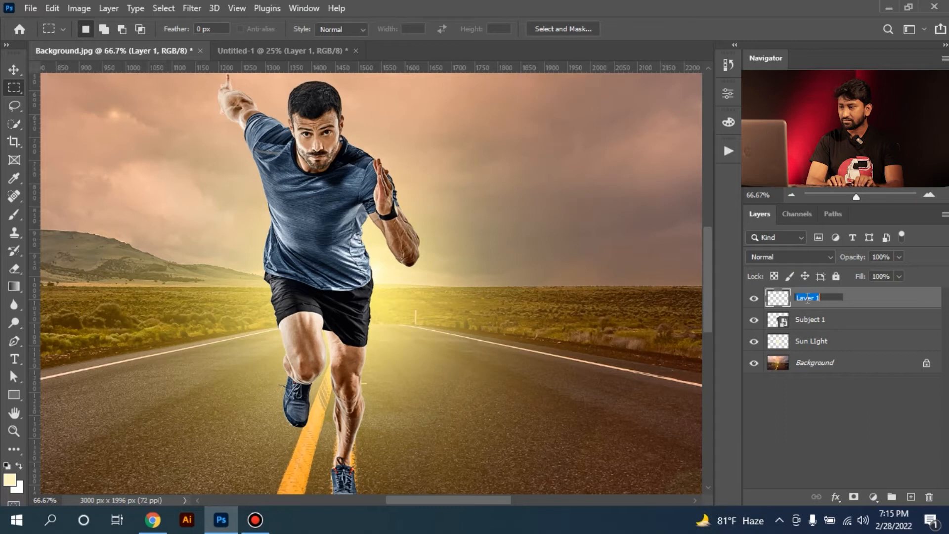
pyautogui.write('Hight')
pyautogui.press('BackSpace')
pyautogui.write('light')
pyautogui.press('Return')
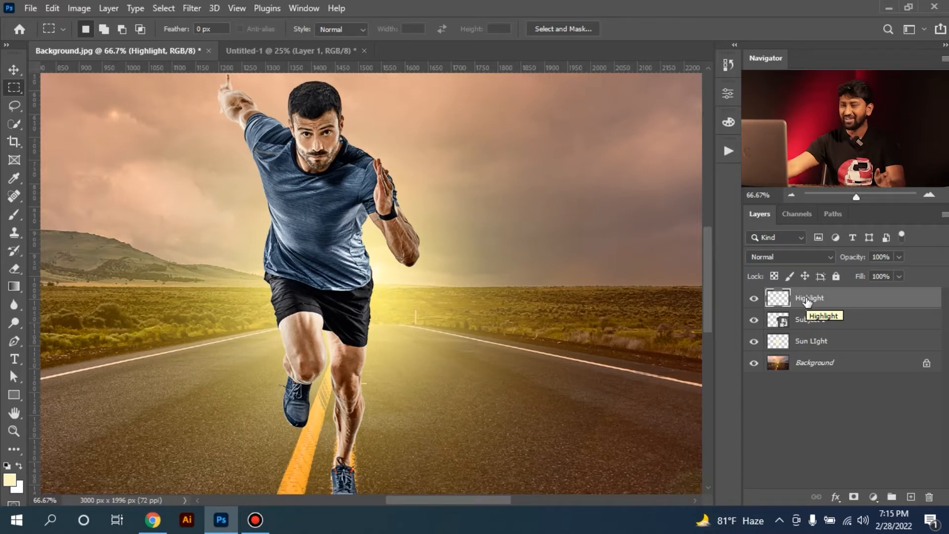
# Clip the Highlight layer to Subject 1, and delete the Highlight layer
pyautogui.rightClick(844, 296)
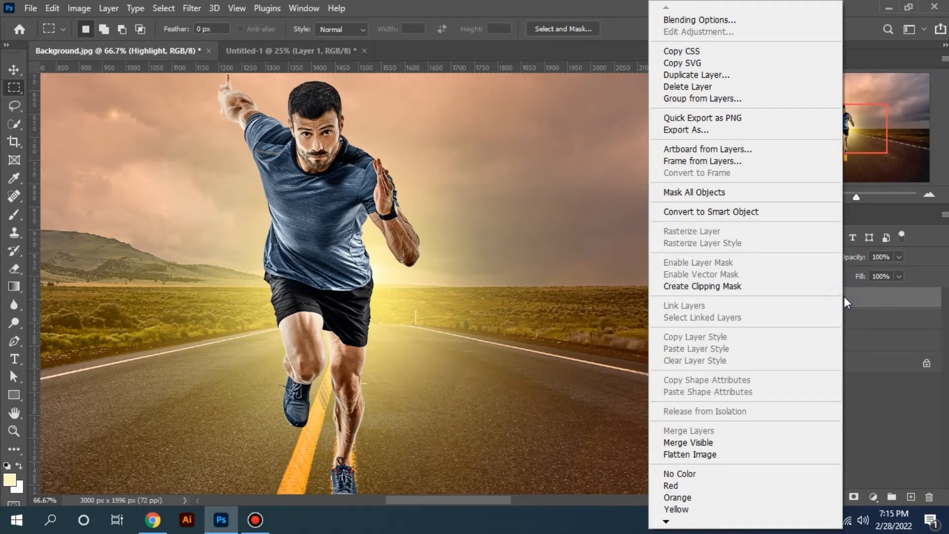
pyautogui.click(688, 291)
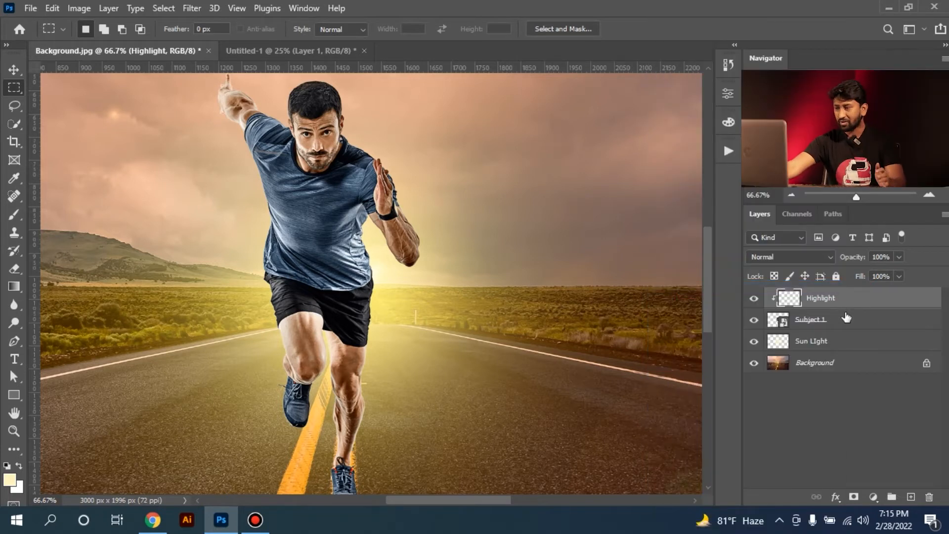
pyautogui.moveTo(855, 300); pyautogui.dragTo(929, 495)
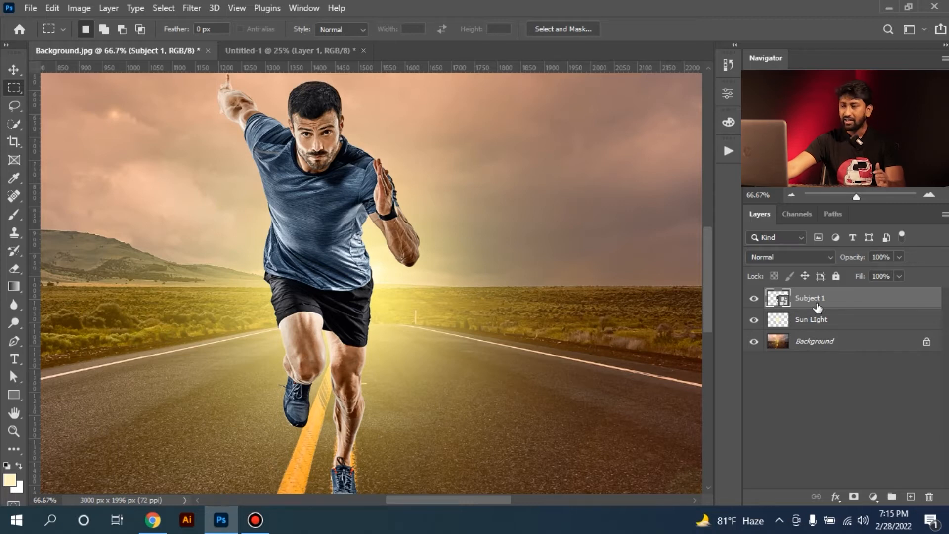
# Add a new layer above Subject 1 as a clipping mask and name it "Highlight"
pyautogui.keyDown('alt'); pyautogui.click(912, 501); pyautogui.keyUp('alt')
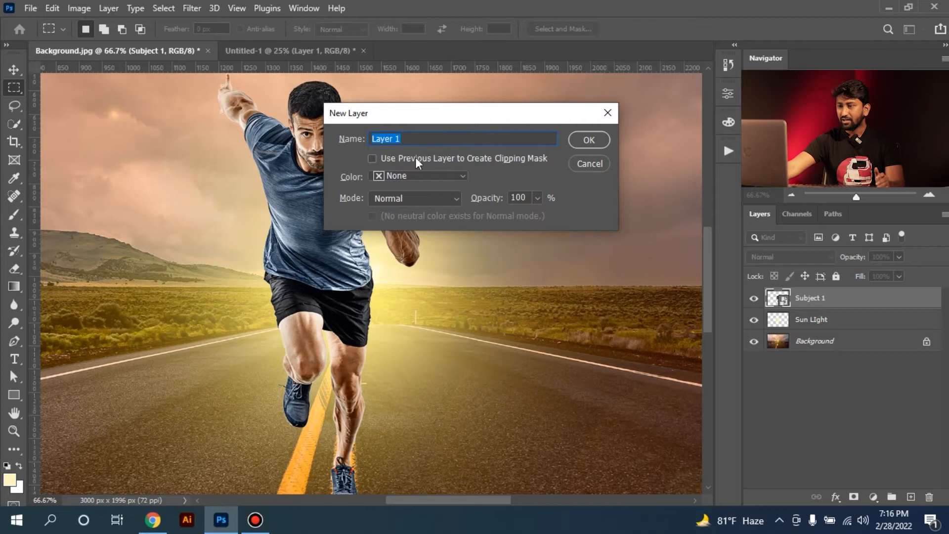
pyautogui.click(371, 157)
pyautogui.click(587, 141)
pyautogui.doubleClick(816, 298)
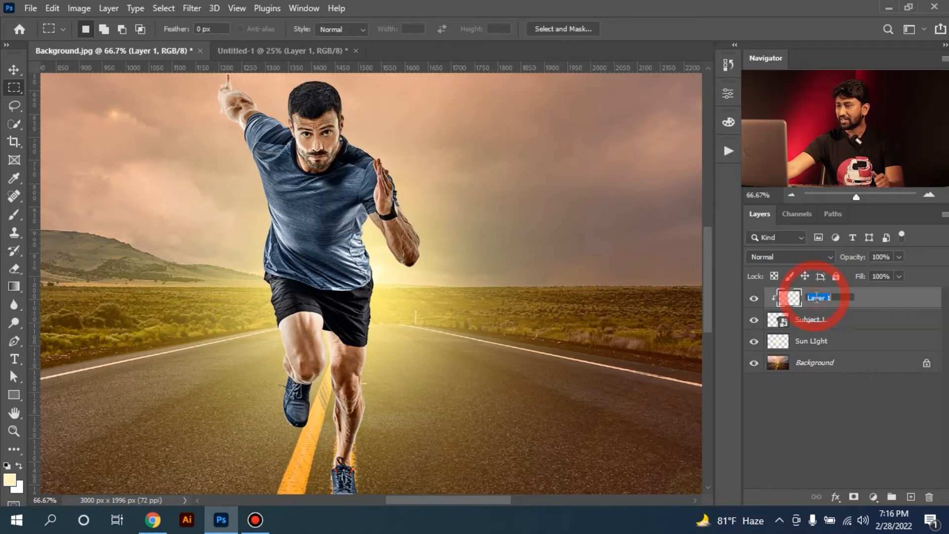
pyautogui.write('Highlight')
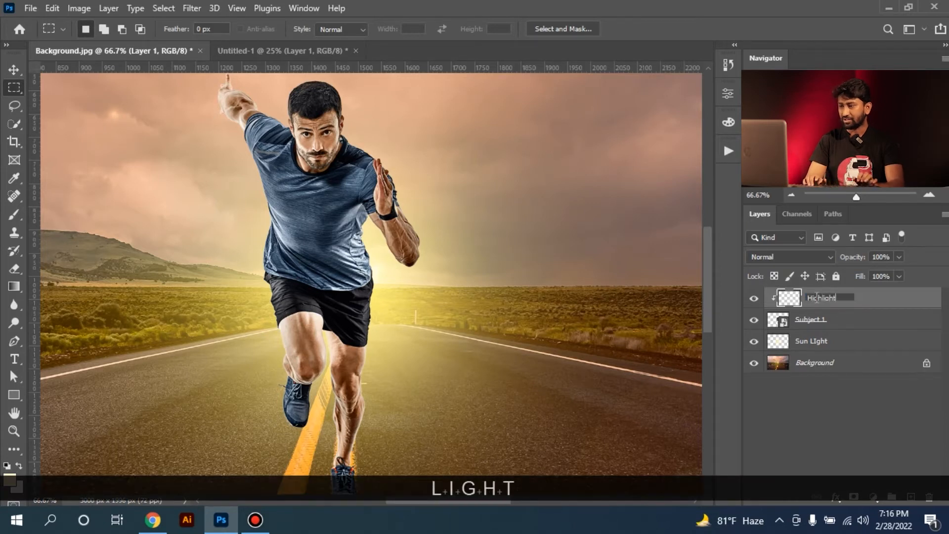
pyautogui.press('Return')
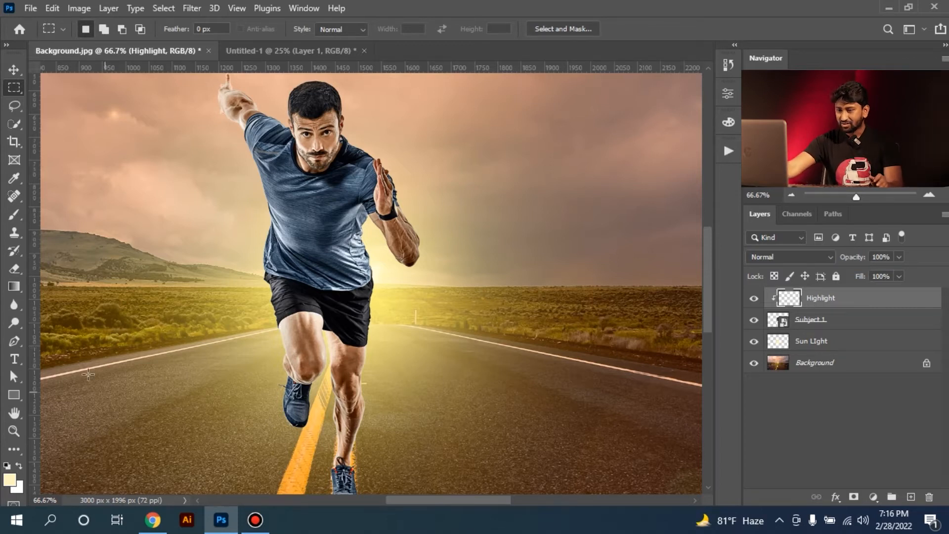
# Paint a soft cream highlight along the shirt's edge beside the raised forearm with a size 30 brush
pyautogui.click(14, 214)
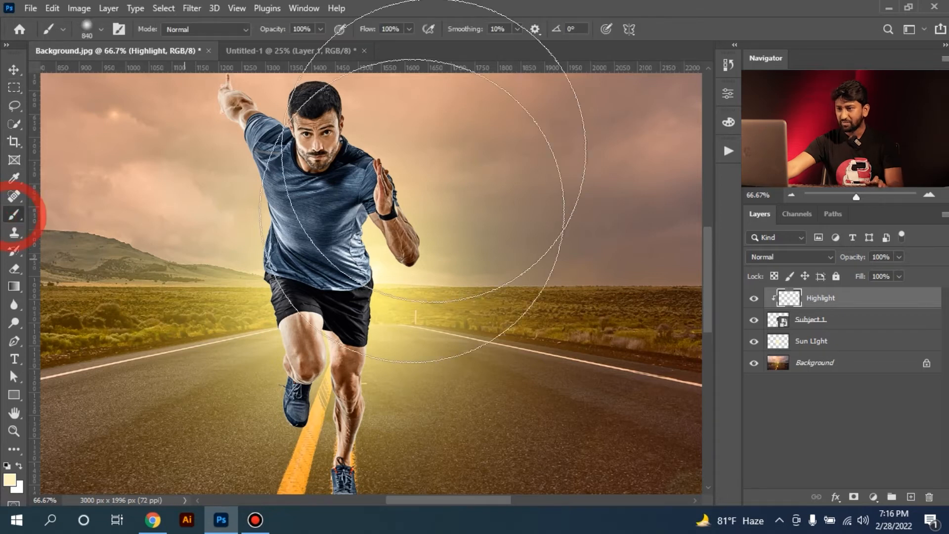
pyautogui.moveTo(479, 248); pyautogui.dragTo(297, 267)
pyautogui.keyDown('ctrl'); pyautogui.click(390, 251); pyautogui.keyUp('ctrl')
pyautogui.keyDown('ctrl'); pyautogui.click(389, 252); pyautogui.keyUp('ctrl')
pyautogui.moveTo(365, 243)
pyautogui.mouseDown()
pyautogui.moveTo(407, 259)
pyautogui.moveTo(367, 270)
pyautogui.mouseUp()
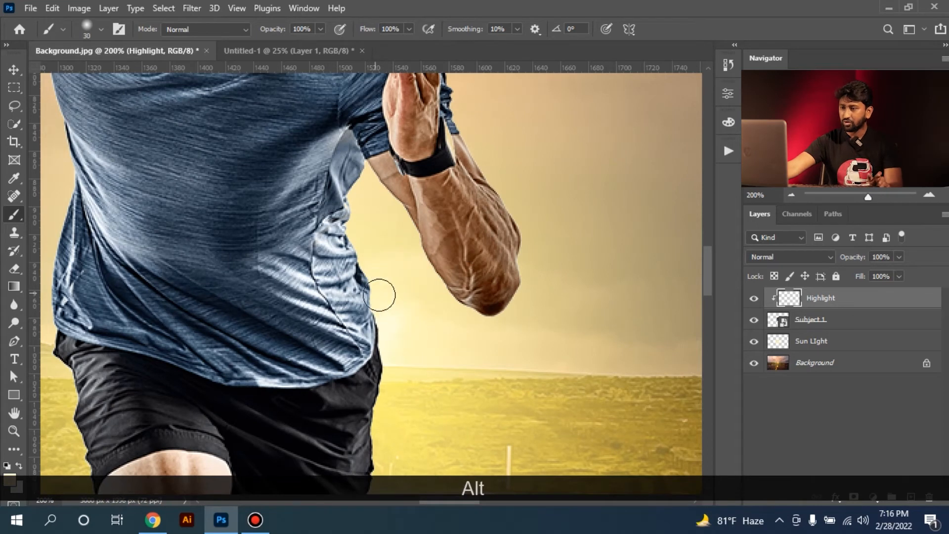
pyautogui.moveTo(384, 329)
pyautogui.mouseDown()
pyautogui.moveTo(362, 239)
pyautogui.moveTo(358, 262)
pyautogui.moveTo(349, 194)
pyautogui.moveTo(382, 205)
pyautogui.moveTo(383, 288)
pyautogui.mouseUp()
# Paint the highlight along the outer edge of the raised forearm and across the shoulder above it
pyautogui.press('space')
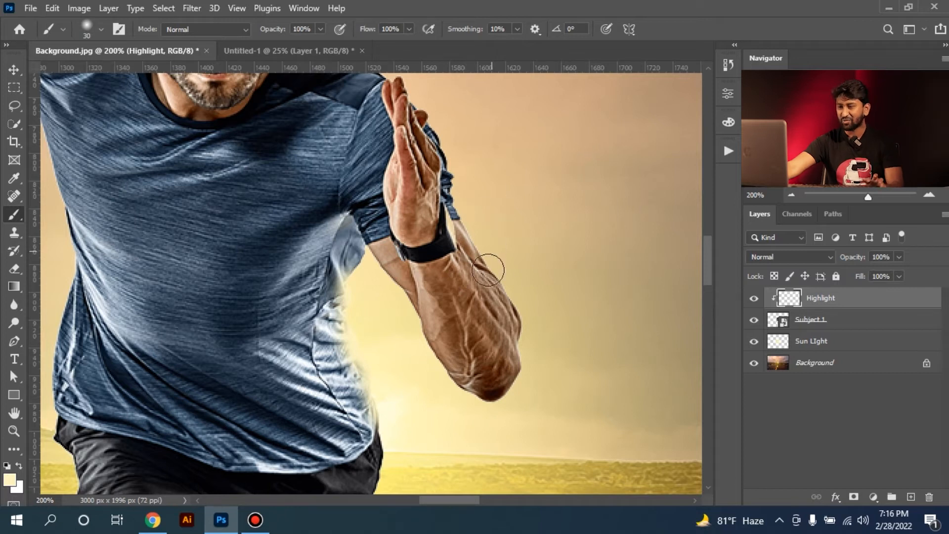
pyautogui.moveTo(522, 304)
pyautogui.mouseDown()
pyautogui.moveTo(477, 208)
pyautogui.moveTo(512, 310)
pyautogui.mouseUp()
pyautogui.press('space')
pyautogui.moveTo(415, 403)
pyautogui.mouseDown()
pyautogui.moveTo(383, 368)
pyautogui.moveTo(416, 432)
pyautogui.mouseUp()
pyautogui.press('space')
pyautogui.moveTo(431, 252); pyautogui.dragTo(354, 185)
pyautogui.press('space')
pyautogui.moveTo(404, 155); pyautogui.dragTo(435, 282)
# Paint a soft rim highlight on the ear beside the lit shoulder and around the outline of the hair
pyautogui.click(377, 268)
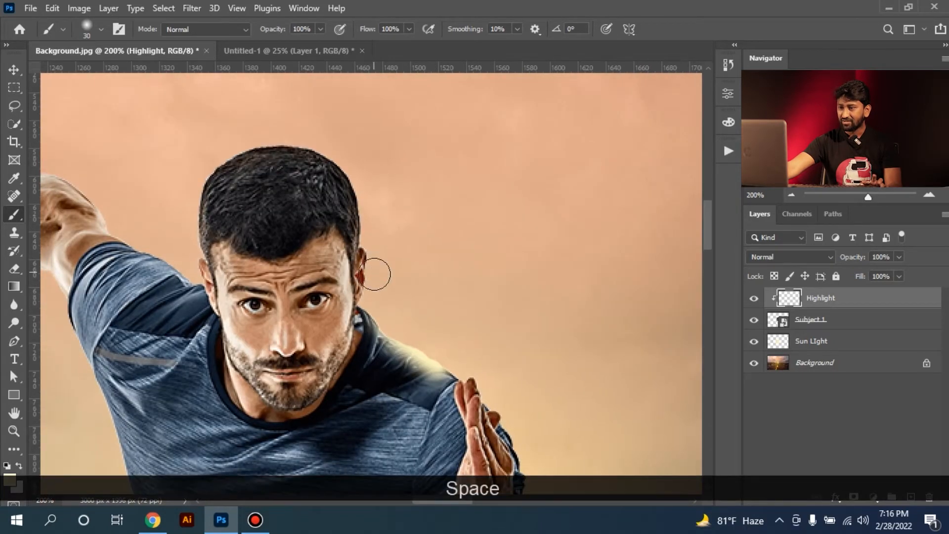
pyautogui.moveTo(375, 253); pyautogui.dragTo(375, 243)
pyautogui.moveTo(378, 227)
pyautogui.mouseDown()
pyautogui.moveTo(361, 165)
pyautogui.moveTo(330, 140)
pyautogui.moveTo(272, 133)
pyautogui.moveTo(217, 149)
pyautogui.moveTo(185, 233)
pyautogui.mouseUp()
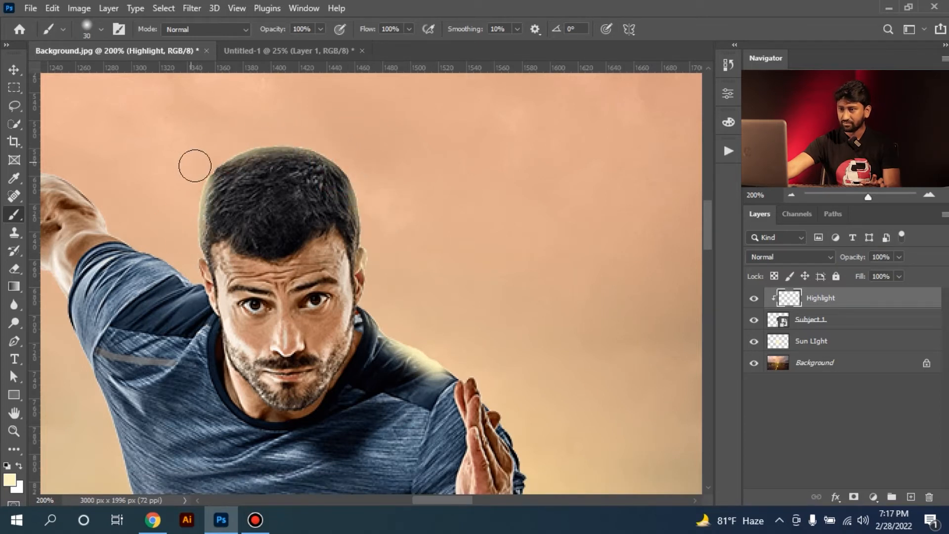
# Paint highlights along the outstretched arm and down the shirt and shorts on the same side of the body
pyautogui.press('space')
pyautogui.moveTo(129, 257)
pyautogui.mouseDown()
pyautogui.moveTo(307, 286)
pyautogui.moveTo(292, 227)
pyautogui.moveTo(250, 198)
pyautogui.mouseUp()
pyautogui.moveTo(222, 308); pyautogui.dragTo(248, 366)
pyautogui.press('space')
pyautogui.moveTo(278, 406); pyautogui.dragTo(263, 206)
pyautogui.moveTo(293, 346); pyautogui.dragTo(295, 410)
pyautogui.press('space')
pyautogui.moveTo(303, 365); pyautogui.dragTo(296, 148)
pyautogui.moveTo(280, 249)
pyautogui.mouseDown()
pyautogui.moveTo(278, 333)
pyautogui.moveTo(263, 177)
pyautogui.mouseUp()
# Paint highlights along both sides of the raised leg and the inner edge of the standing leg
pyautogui.press('space')
pyautogui.moveTo(270, 239); pyautogui.dragTo(280, 285)
pyautogui.moveTo(279, 293)
pyautogui.mouseDown()
pyautogui.moveTo(280, 318)
pyautogui.moveTo(278, 143)
pyautogui.moveTo(250, 181)
pyautogui.moveTo(250, 134)
pyautogui.moveTo(261, 214)
pyautogui.mouseUp()
pyautogui.press('space')
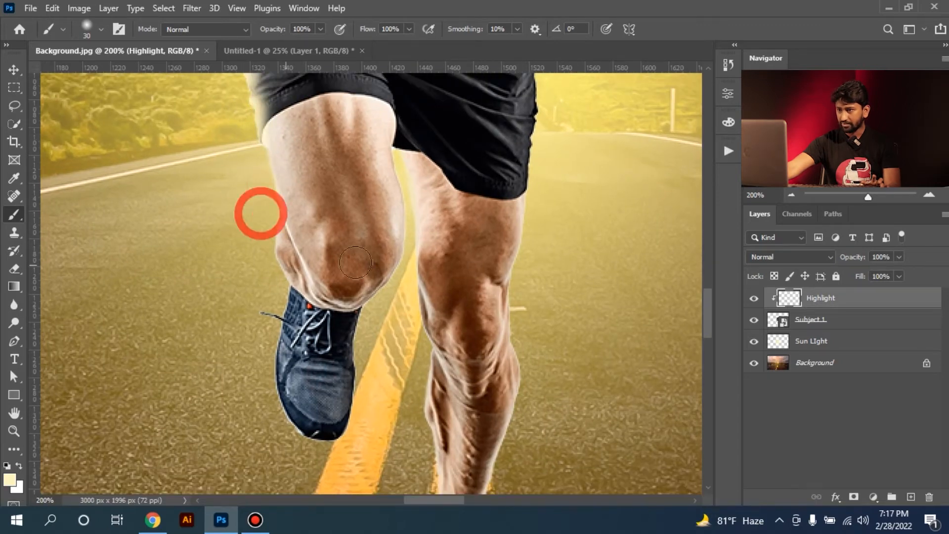
pyautogui.moveTo(406, 166); pyautogui.dragTo(406, 205)
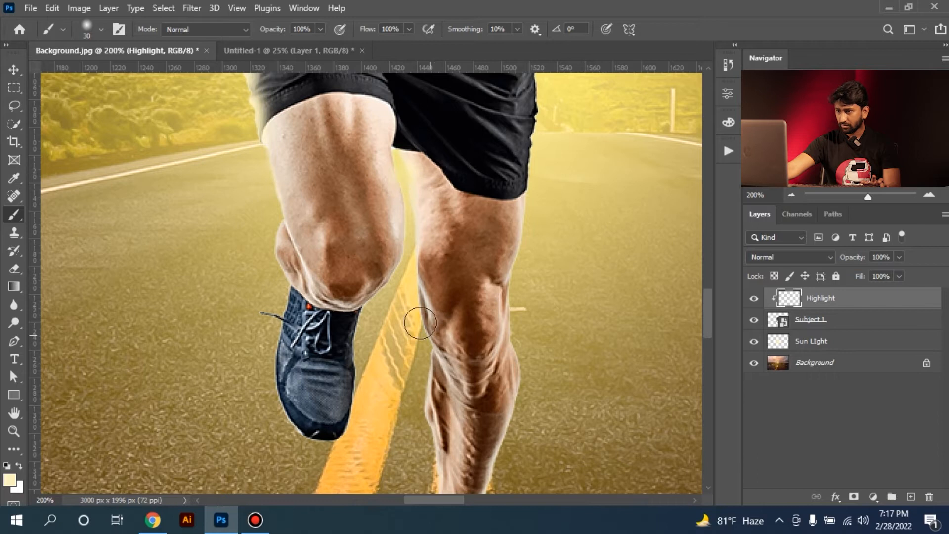
pyautogui.moveTo(411, 308); pyautogui.dragTo(417, 438)
# Extend the highlight down the standing leg's lower edges to the ankle and shoe
pyautogui.press('space')
pyautogui.moveTo(429, 376); pyautogui.dragTo(411, 198)
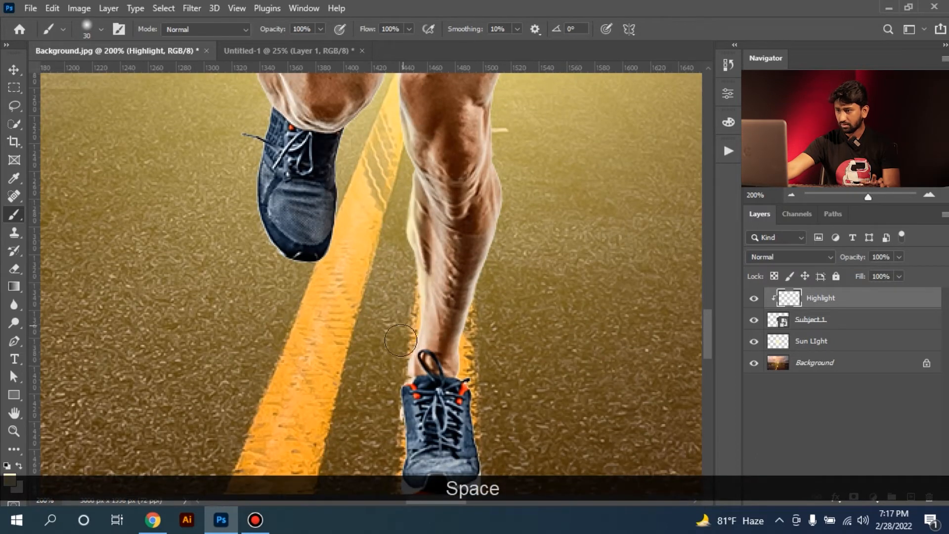
pyautogui.press('space')
pyautogui.moveTo(361, 227); pyautogui.dragTo(353, 237)
pyautogui.moveTo(481, 295)
pyautogui.mouseDown()
pyautogui.moveTo(458, 382)
pyautogui.moveTo(460, 198)
pyautogui.mouseUp()
pyautogui.press('space')
pyautogui.hotkey('ctrl', 'space')
pyautogui.moveTo(396, 294); pyautogui.dragTo(431, 283)
pyautogui.moveTo(373, 275); pyautogui.dragTo(403, 248)
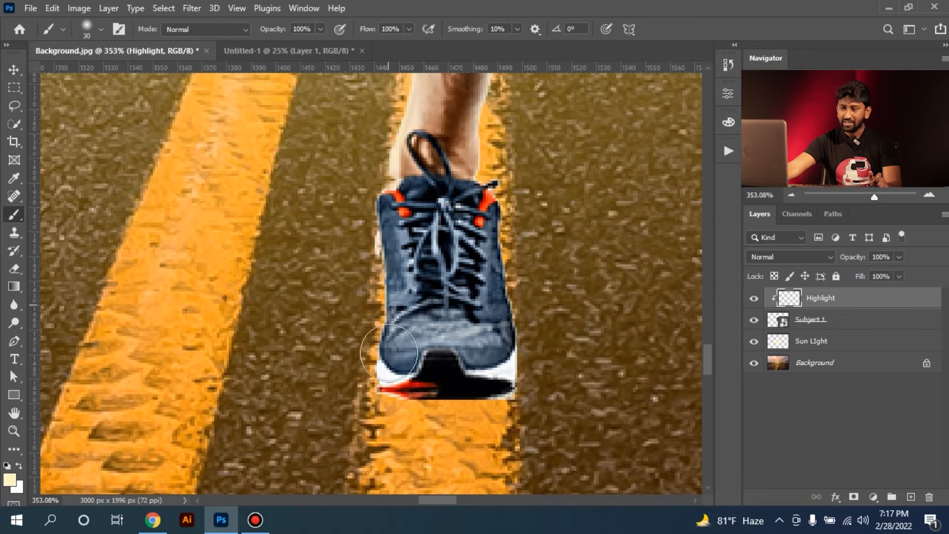
# Inspect the painted highlights from the shoe up to the full figure, comparing the runner with the Highlight layer hidden and shown
pyautogui.click(14, 88)
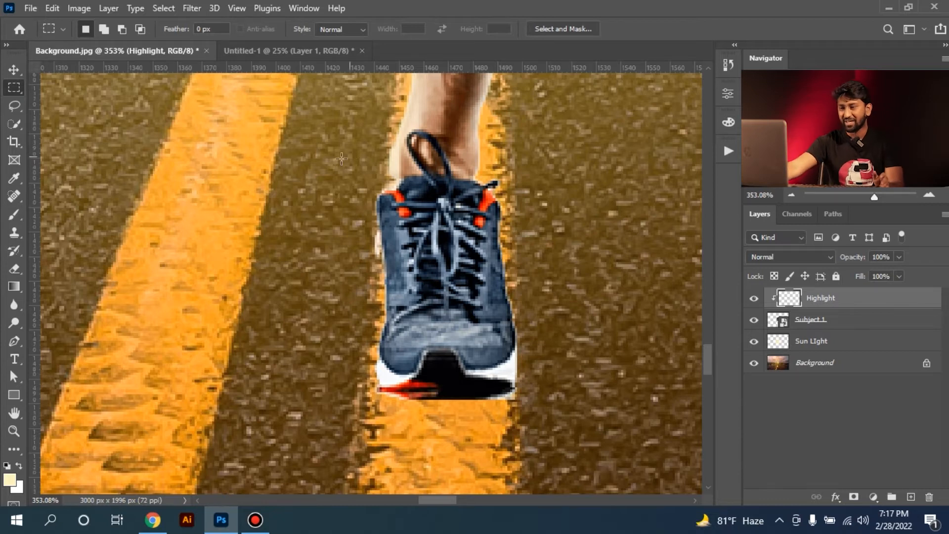
pyautogui.press('ctrl+KP_Subtract')
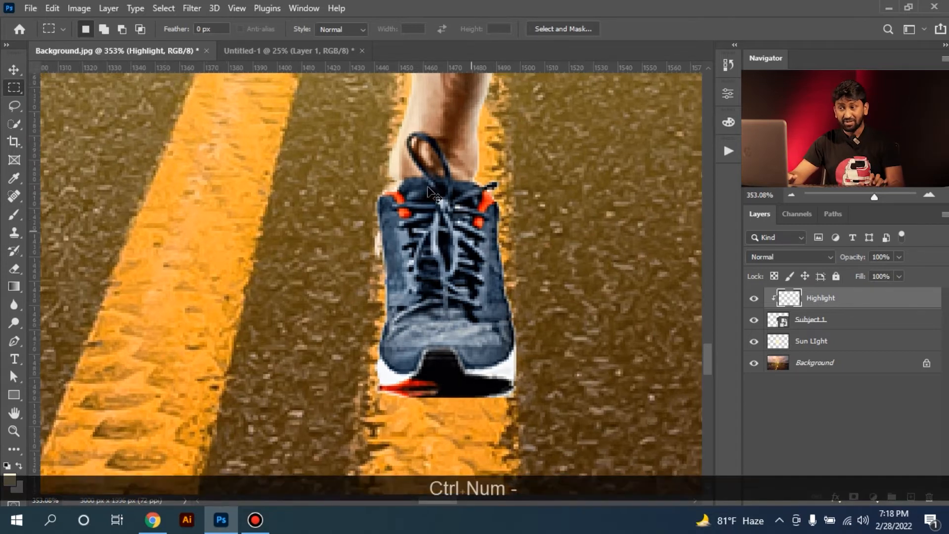
pyautogui.press('space')
pyautogui.moveTo(395, 274); pyautogui.dragTo(455, 313)
pyautogui.press('ctrl+KP_Subtract')
pyautogui.press('space')
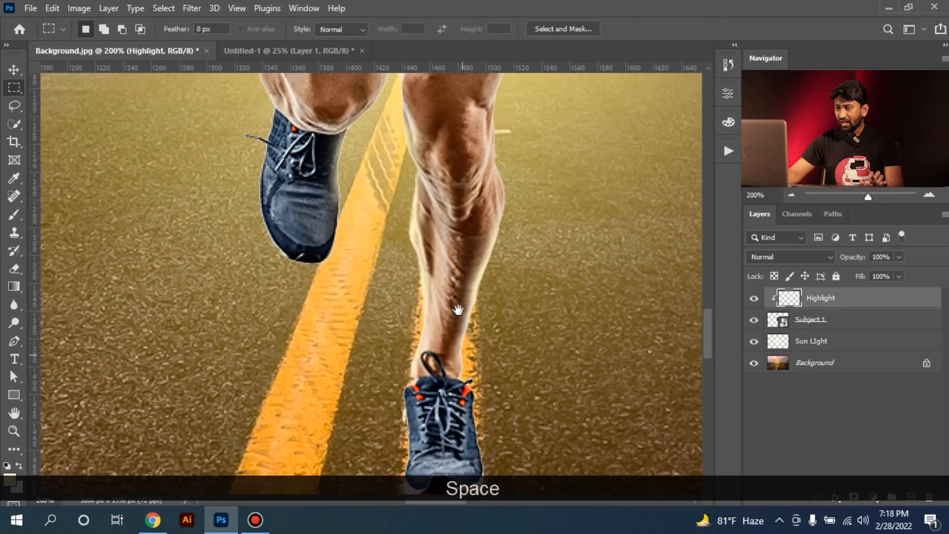
pyautogui.press('ctrl+KP_Subtract')
pyautogui.press('ctrl+KP_0')
pyautogui.hotkey('ctrl', 'space')
pyautogui.keyDown('ctrl'); pyautogui.click(365, 254); pyautogui.keyUp('ctrl')
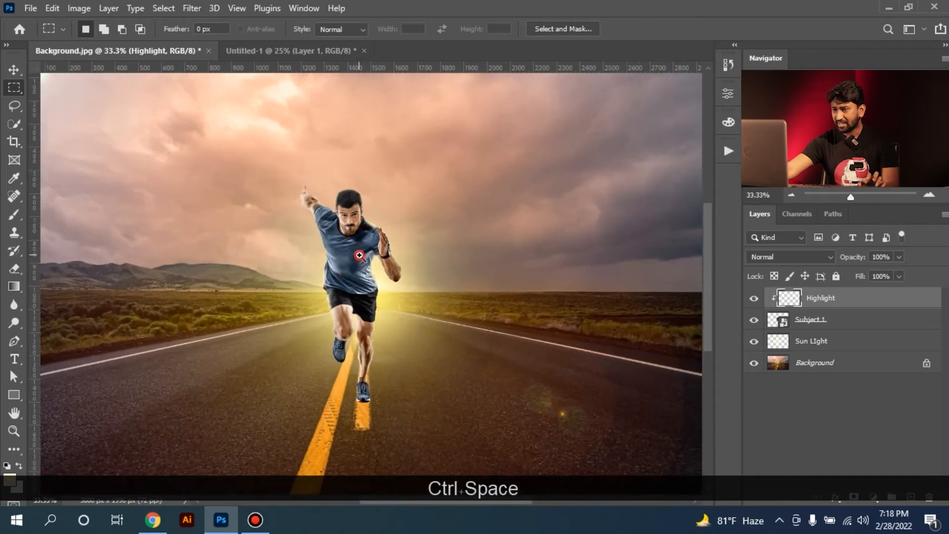
pyautogui.keyDown('ctrl'); pyautogui.click(365, 234); pyautogui.keyUp('ctrl')
pyautogui.click(755, 301)
pyautogui.click(756, 301)
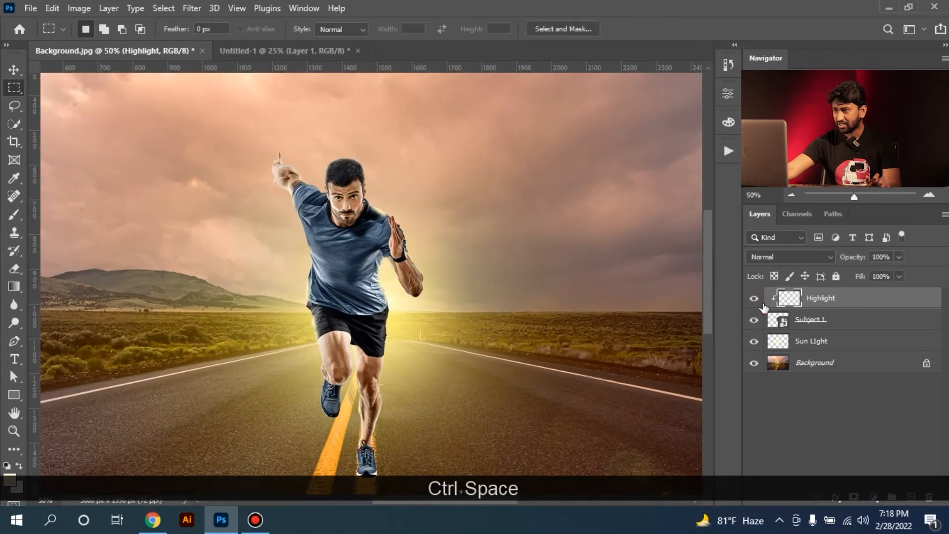
# Set the Highlight layer's blend mode to Soft Light and compare the runner with the layer hidden and shown
pyautogui.click(850, 298)
pyautogui.click(762, 257)
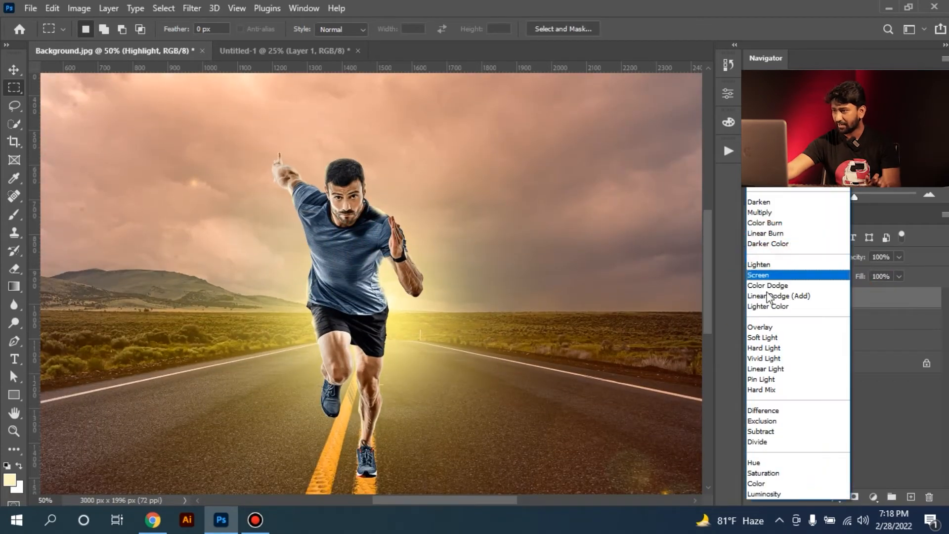
pyautogui.click(777, 339)
pyautogui.click(752, 301)
pyautogui.click(751, 302)
pyautogui.click(751, 302)
pyautogui.click(752, 302)
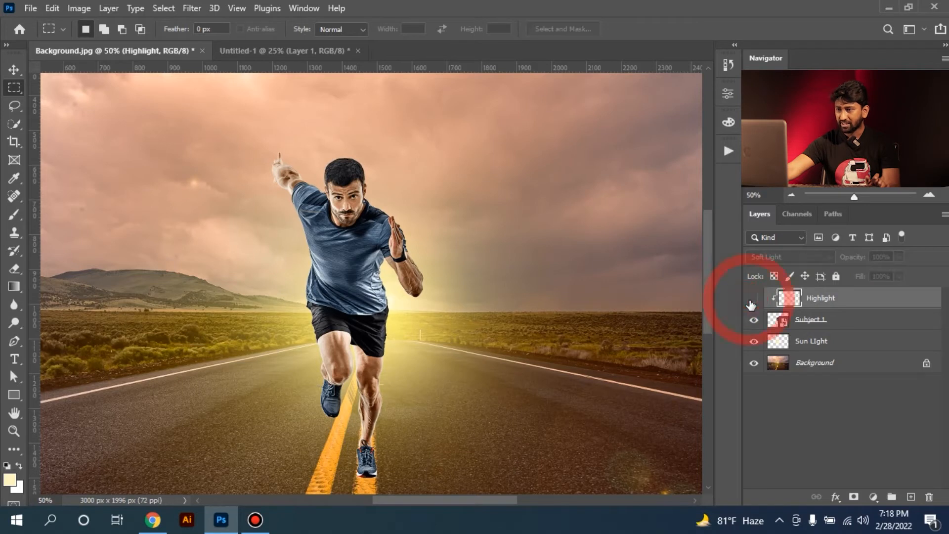
pyautogui.click(428, 257)
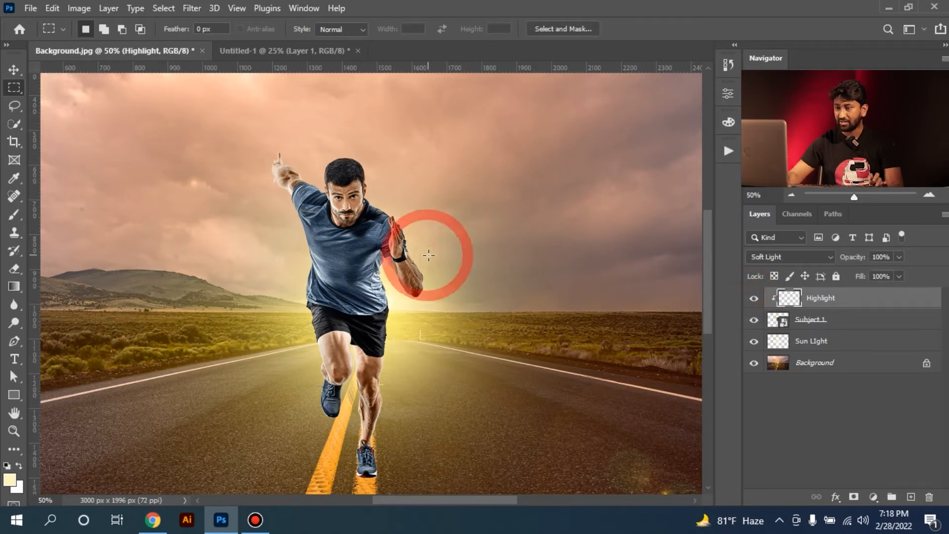
pyautogui.press('ctrl+KP_0')
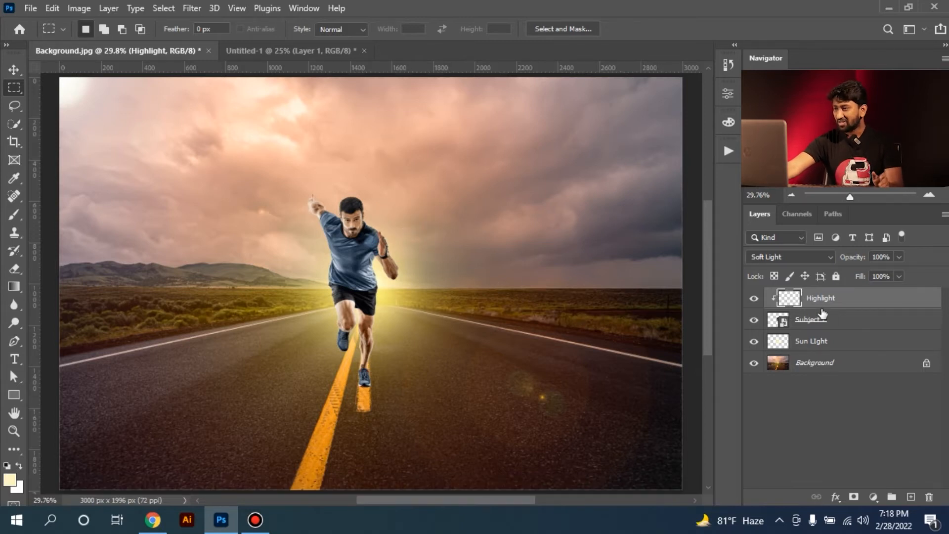
# Add a new layer directly below Subject 1 and load the runner's outline as a selection
pyautogui.click(829, 325)
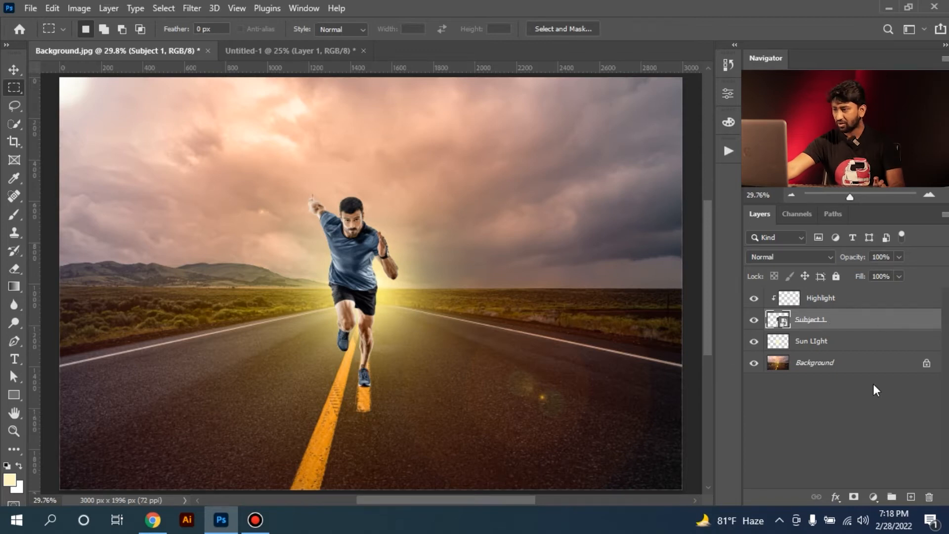
pyautogui.press('ctrl')
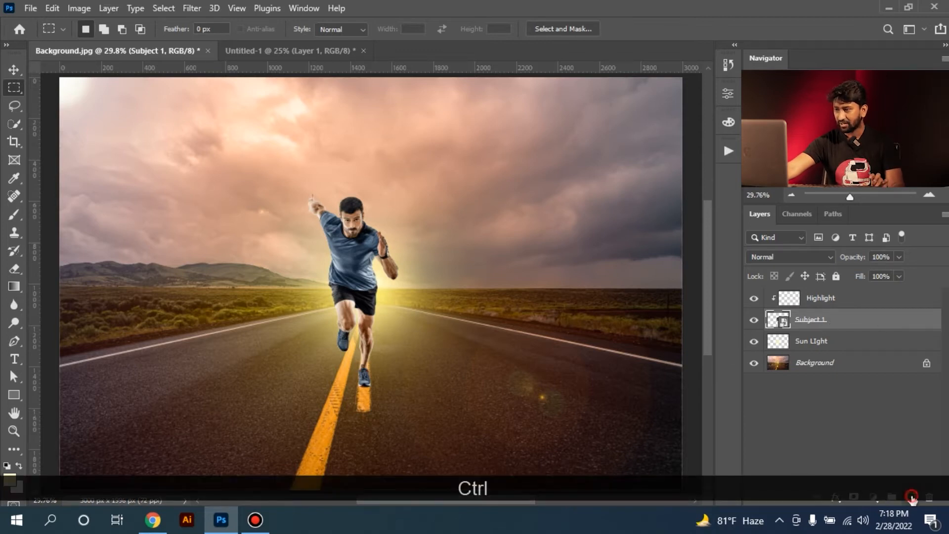
pyautogui.keyDown('ctrl'); pyautogui.click(912, 497); pyautogui.keyUp('ctrl')
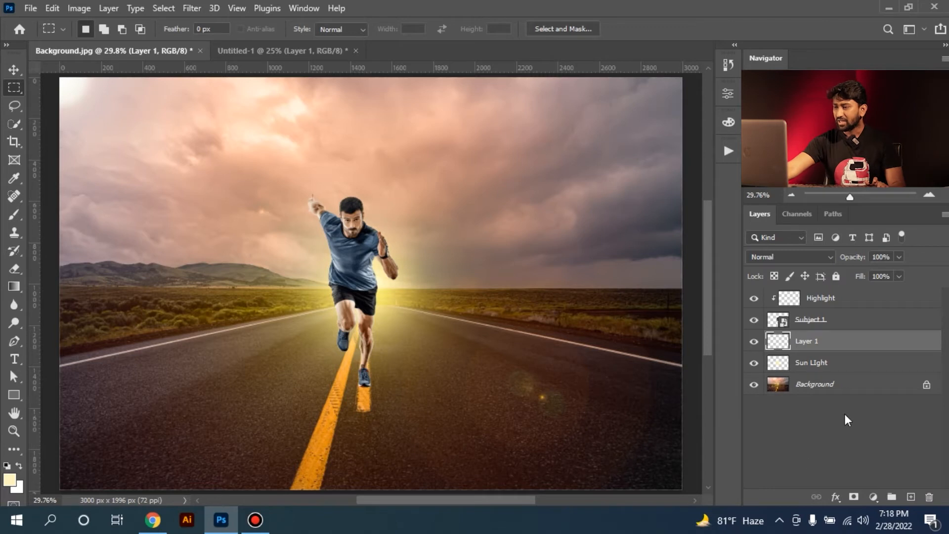
pyautogui.press('ctrl')
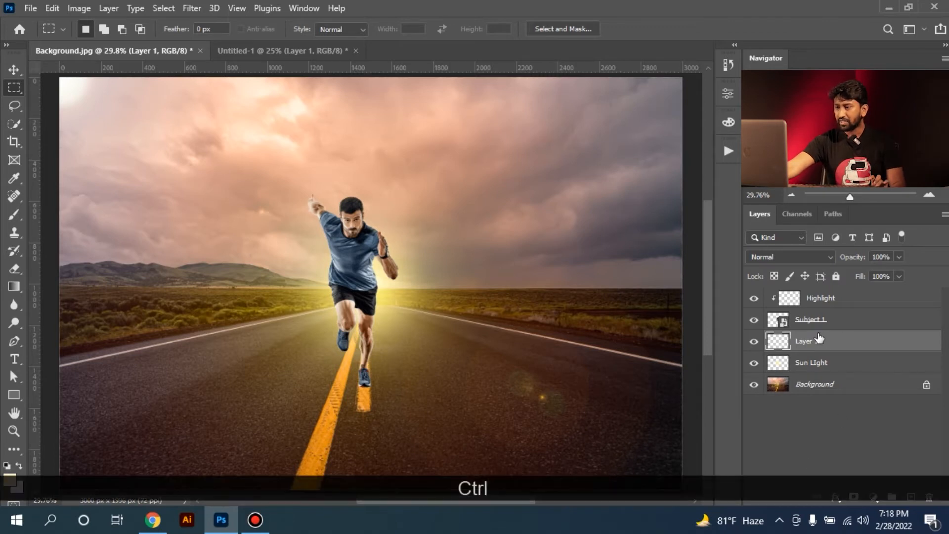
pyautogui.keyDown('ctrl'); pyautogui.click(779, 322); pyautogui.keyUp('ctrl')
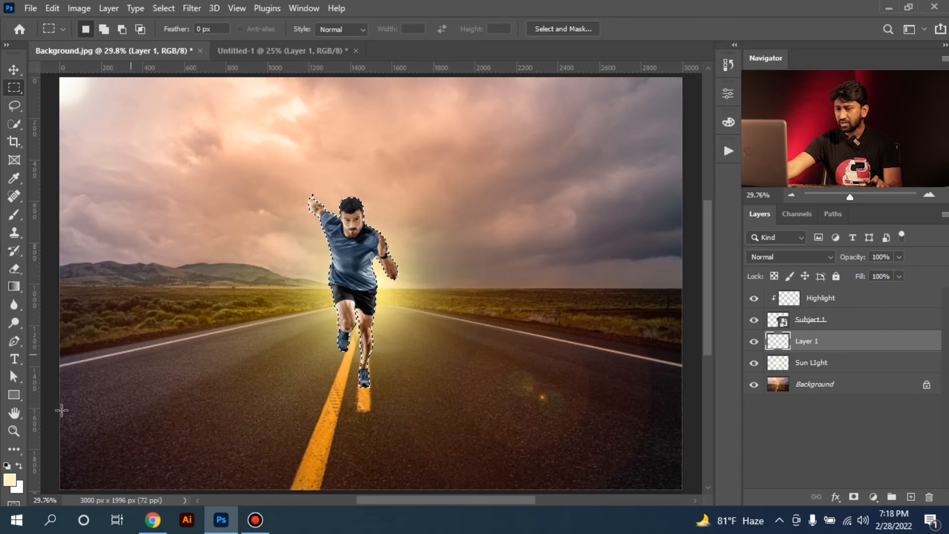
# Set the foreground colour to black (#000000)
pyautogui.click(11, 481)
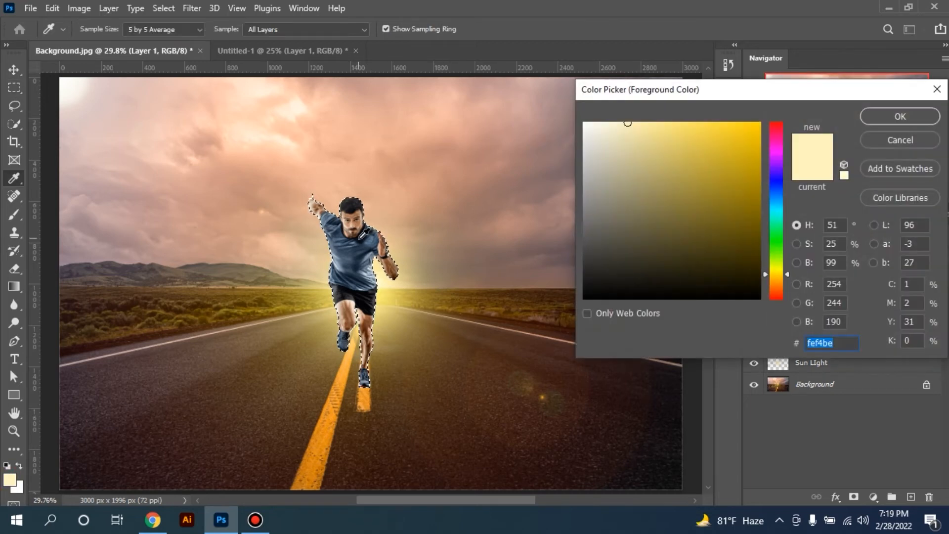
pyautogui.moveTo(646, 248); pyautogui.dragTo(557, 310)
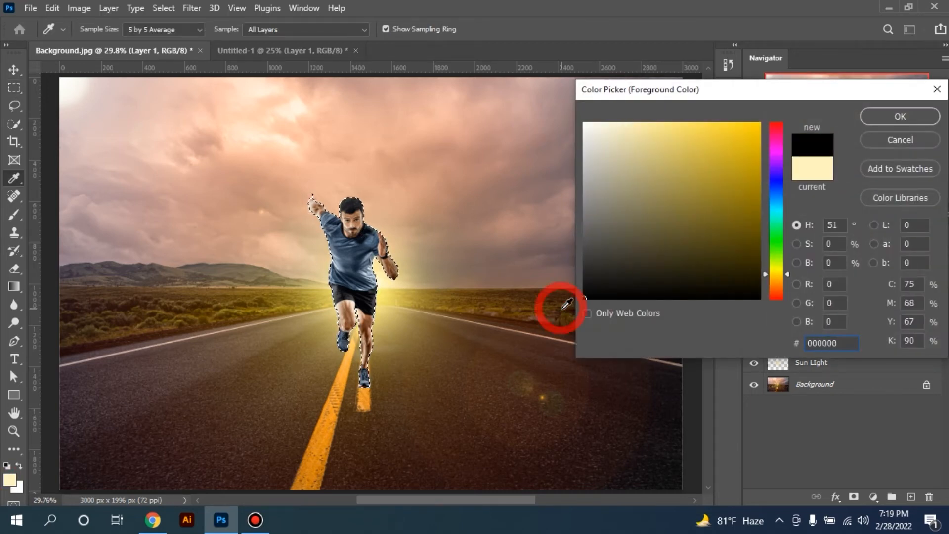
pyautogui.click(900, 117)
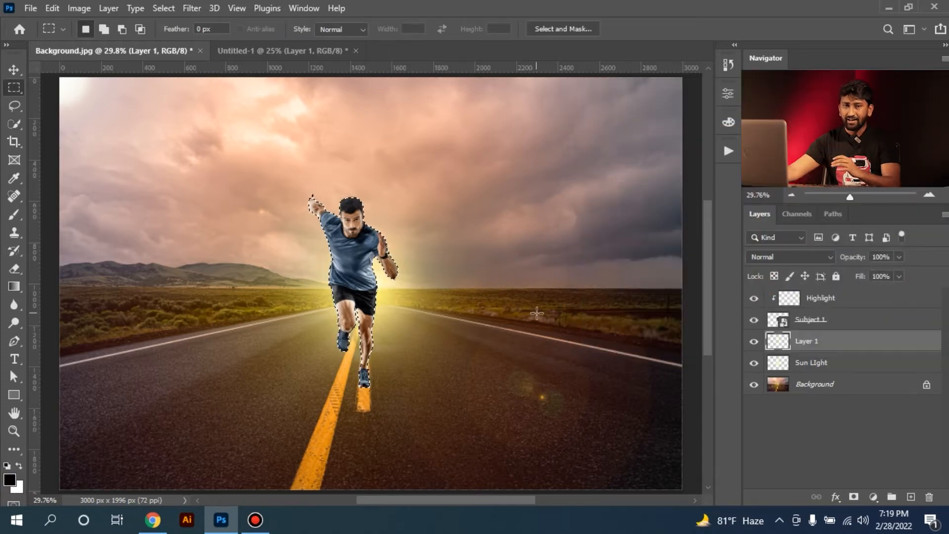
# Rename the new layer below Subject 1 as "Shadow"
pyautogui.doubleClick(809, 341)
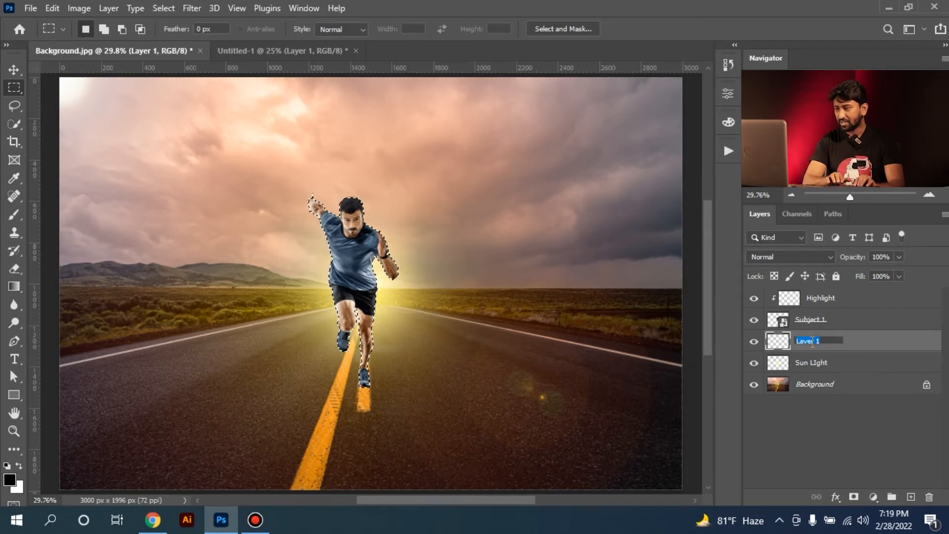
pyautogui.write('Shadow')
pyautogui.press('Return')
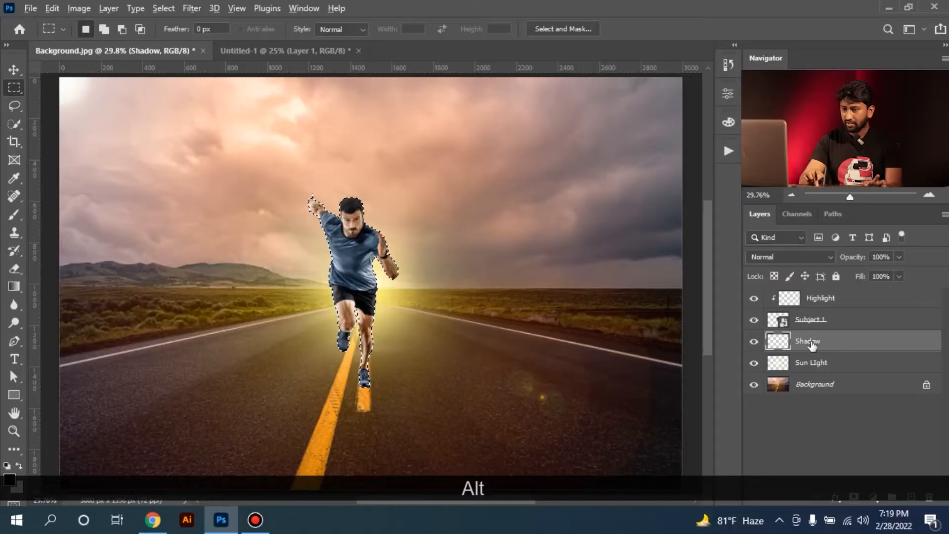
# Fill the runner's outline with black on the Shadow layer and deselect it
pyautogui.hotkey('alt', 'BackSpace')
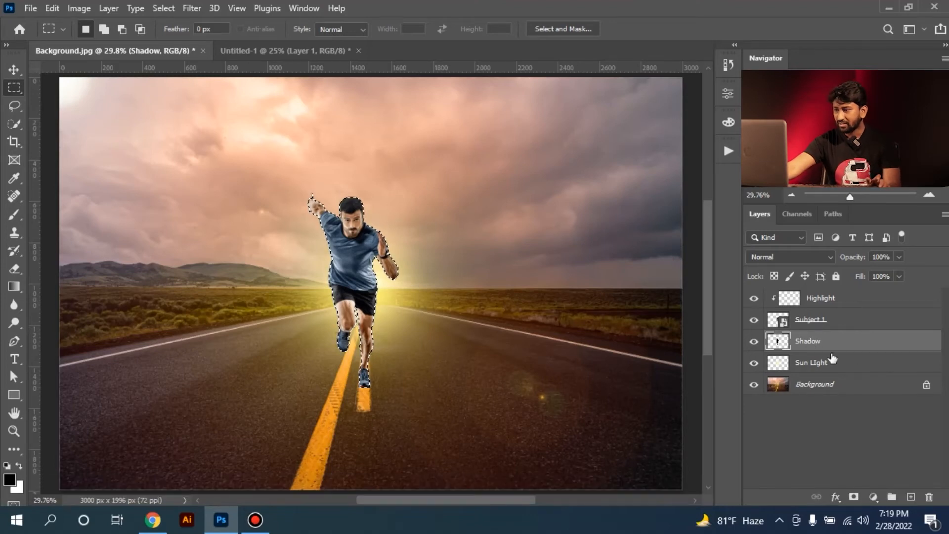
pyautogui.hotkey('ctrl', 'd')
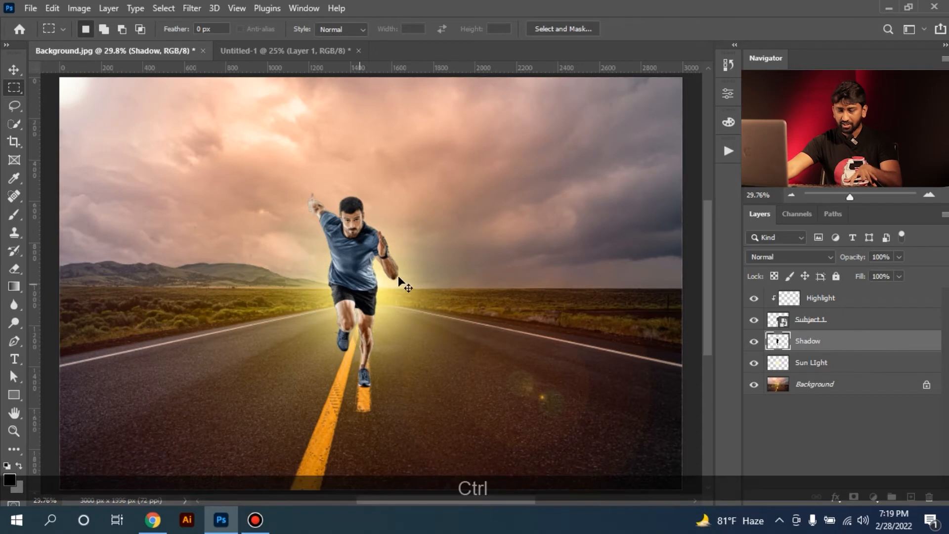
# Flip the black silhouette vertically and move it straight down until it meets the runner's front foot
pyautogui.hotkey('ctrl', 't')
pyautogui.rightClick(358, 241)
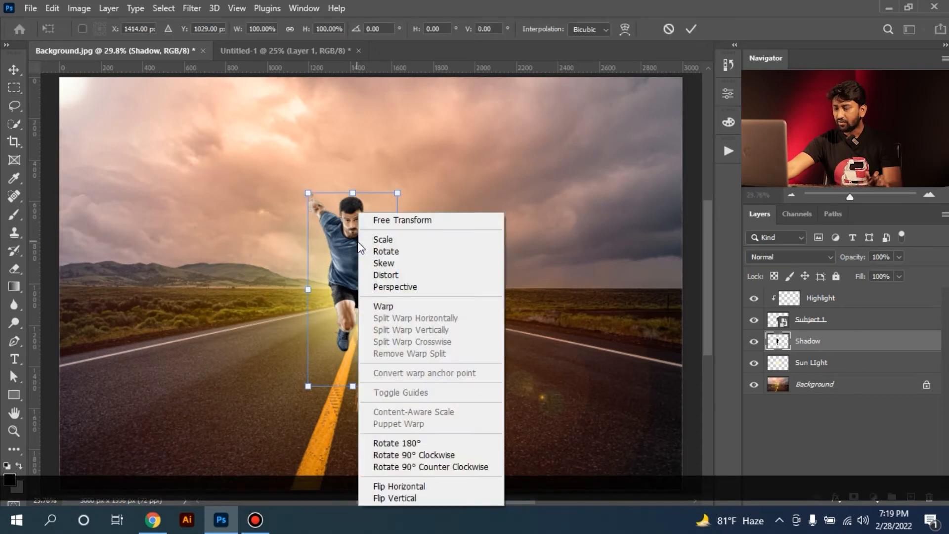
pyautogui.click(412, 497)
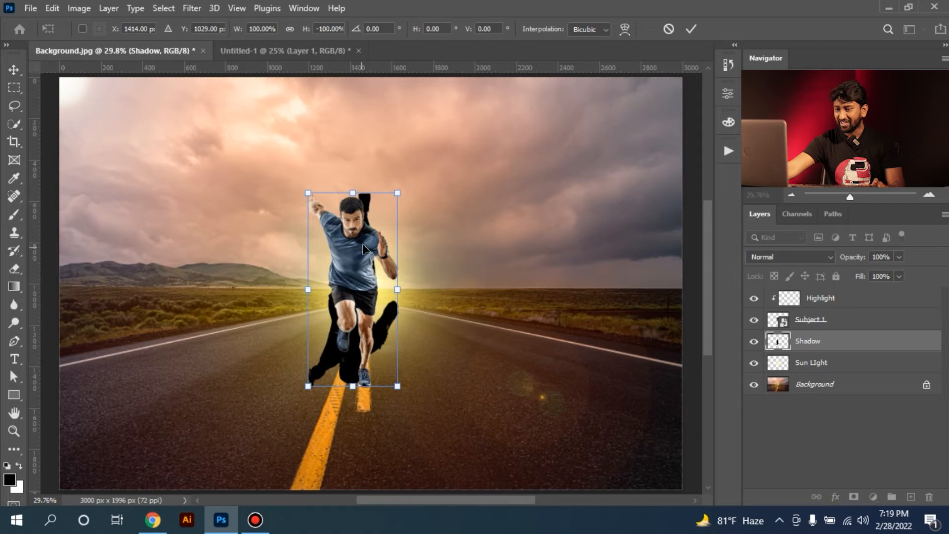
pyautogui.press('ctrl+KP_Subtract')
pyautogui.moveTo(368, 235); pyautogui.dragTo(370, 389)
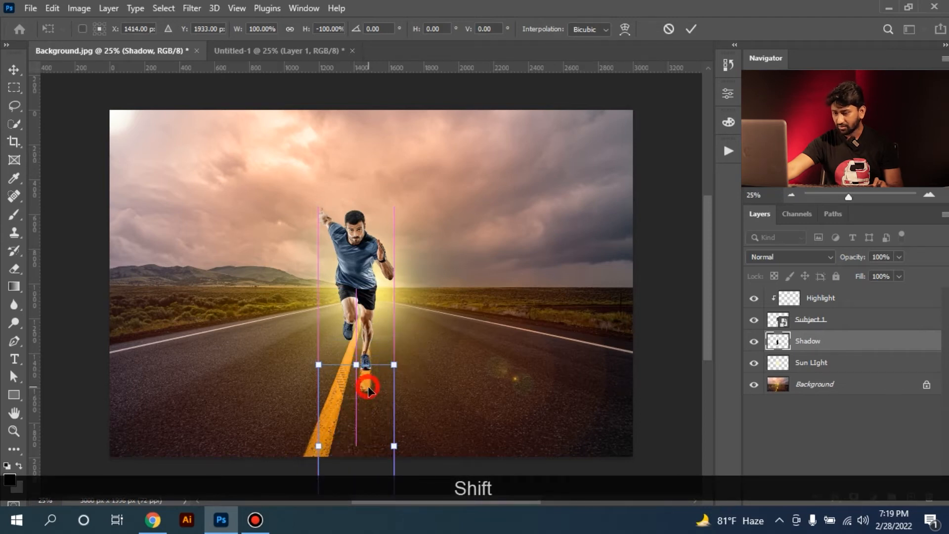
pyautogui.press('Return')
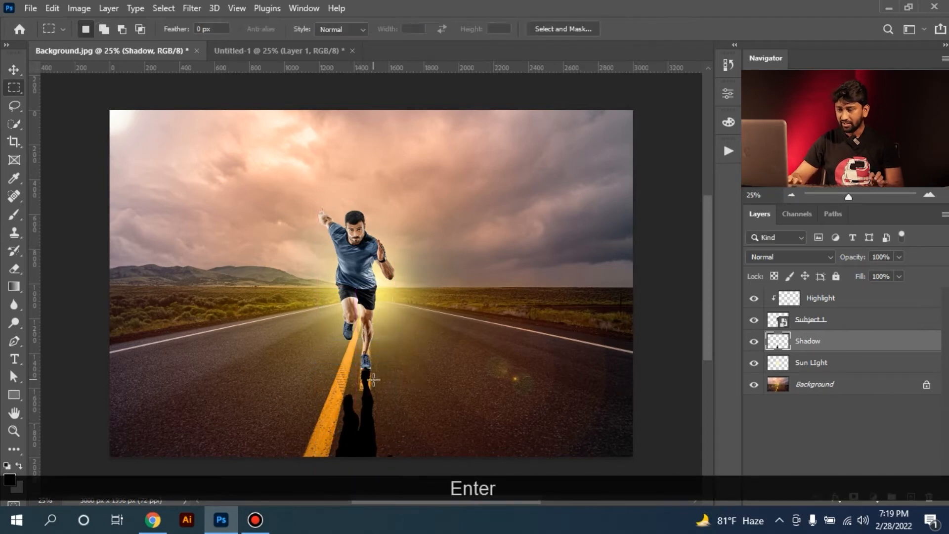
# Shorten the shadow to about 63% of its height, keeping its upper edge at the runner's foot
pyautogui.hotkey('ctrl', '-')
pyautogui.hotkey('ctrl', '0')
pyautogui.hotkey('ctrl', '-')
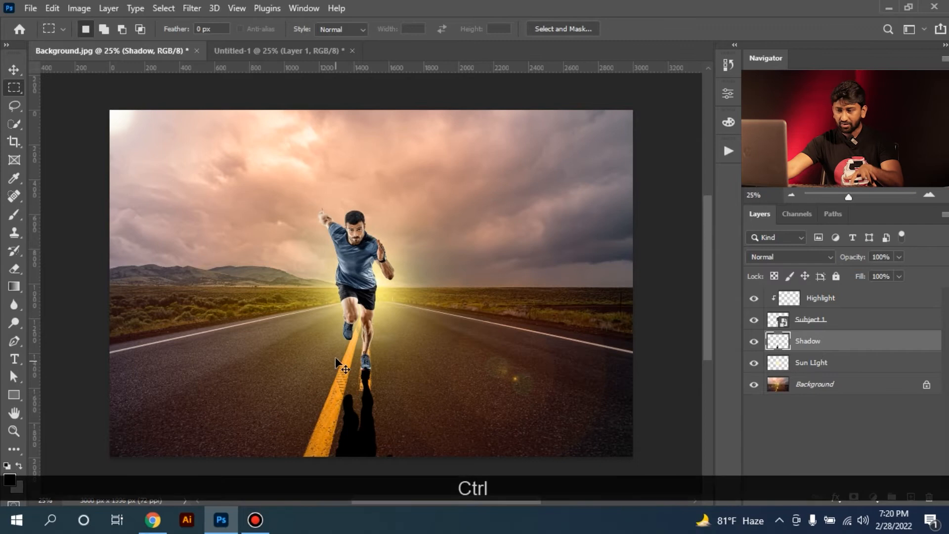
pyautogui.hotkey('ctrl', 't')
pyautogui.press('ctrl+KP_Subtract')
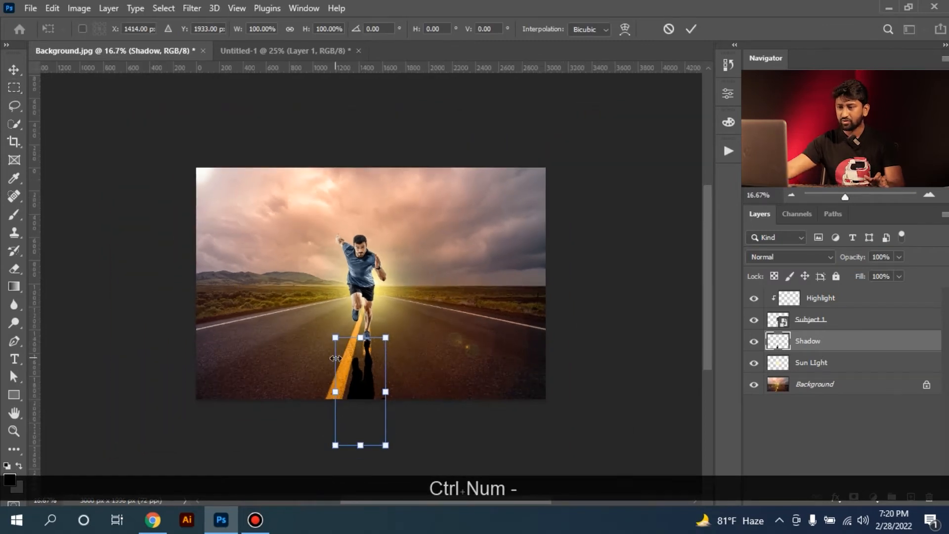
pyautogui.moveTo(365, 446); pyautogui.dragTo(369, 406)
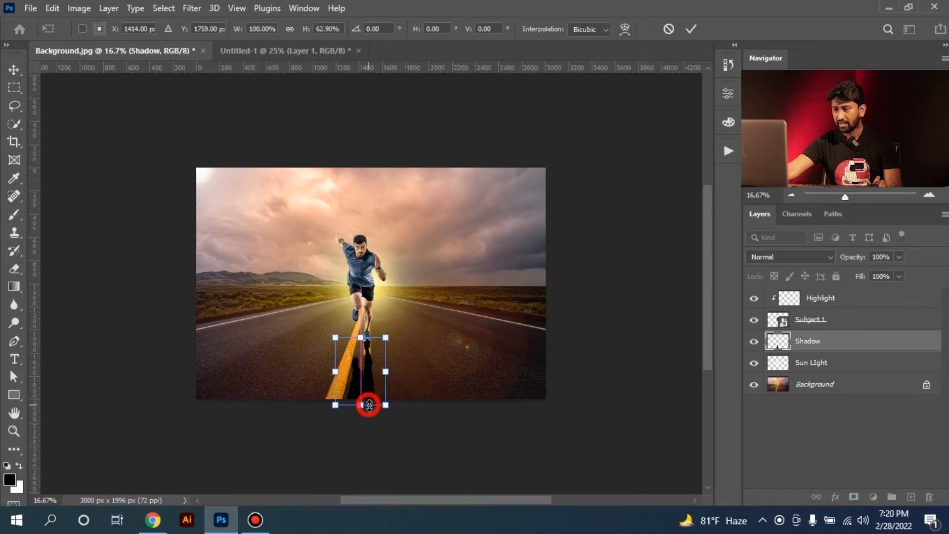
# Apply a Perspective transform to the shadow, widening its lower end evenly on both sides so it flares towards the viewer
pyautogui.rightClick(356, 349)
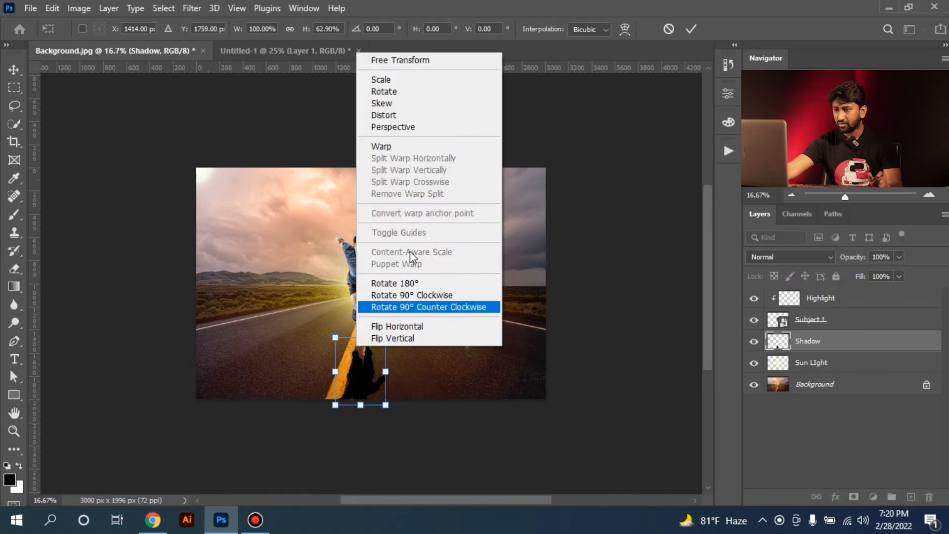
pyautogui.click(400, 128)
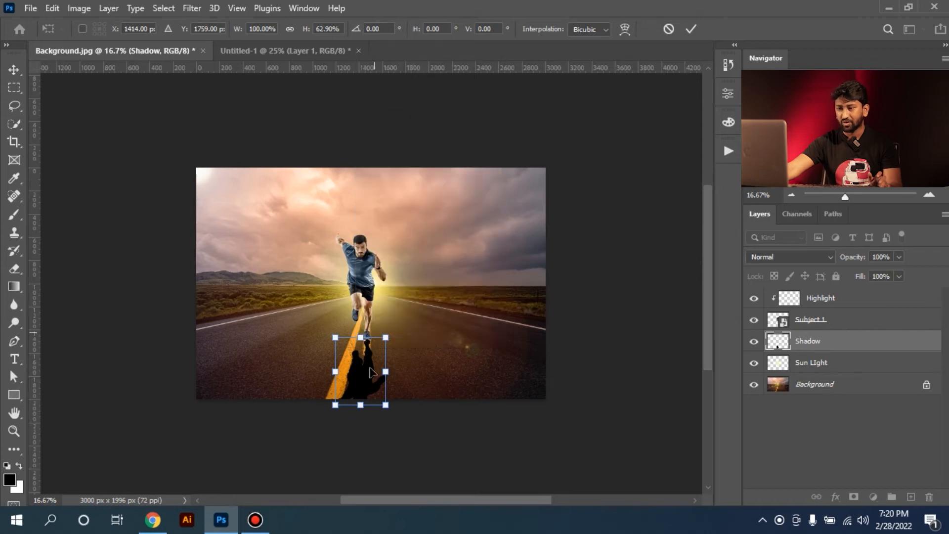
pyautogui.moveTo(390, 406); pyautogui.dragTo(395, 405)
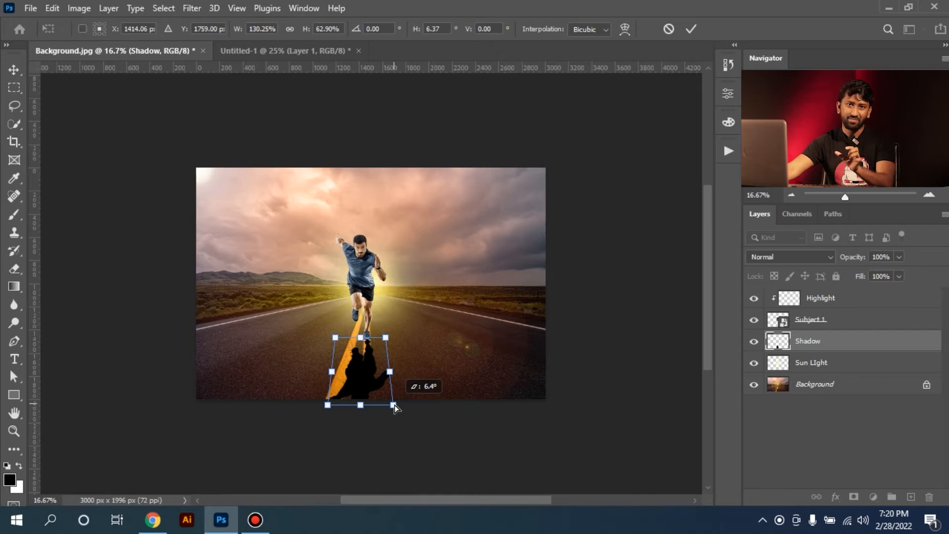
pyautogui.moveTo(394, 405); pyautogui.dragTo(418, 399)
pyautogui.press('Return')
pyautogui.hotkey('ctrl', '0')
pyautogui.hotkey('ctrl', '-')
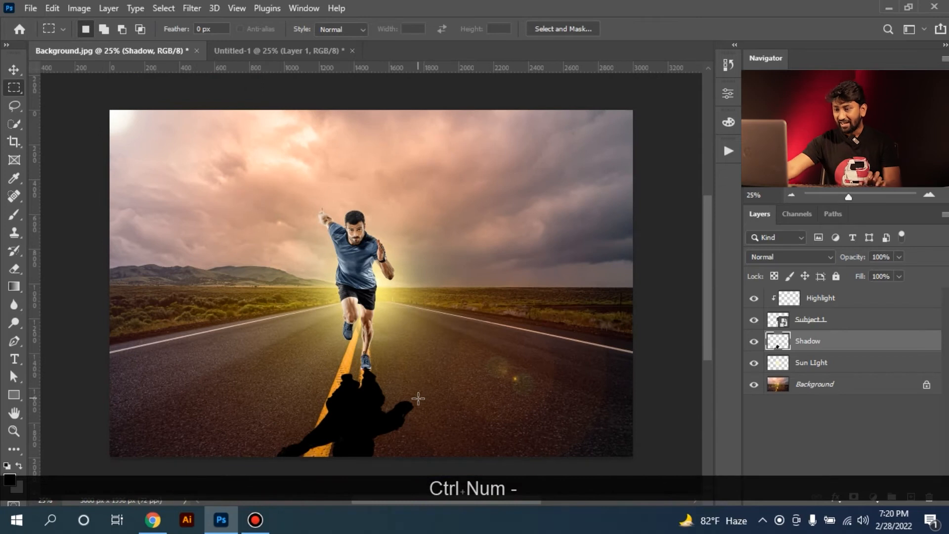
# Pull the shadow's upper edge down slightly so that it starts right beneath the sole of the runner's front shoe
pyautogui.keyDown('ctrl'); pyautogui.click(384, 378); pyautogui.keyUp('ctrl')
pyautogui.keyDown('ctrl'); pyautogui.click(378, 378); pyautogui.keyUp('ctrl')
pyautogui.keyDown('ctrl'); pyautogui.click(379, 378); pyautogui.keyUp('ctrl')
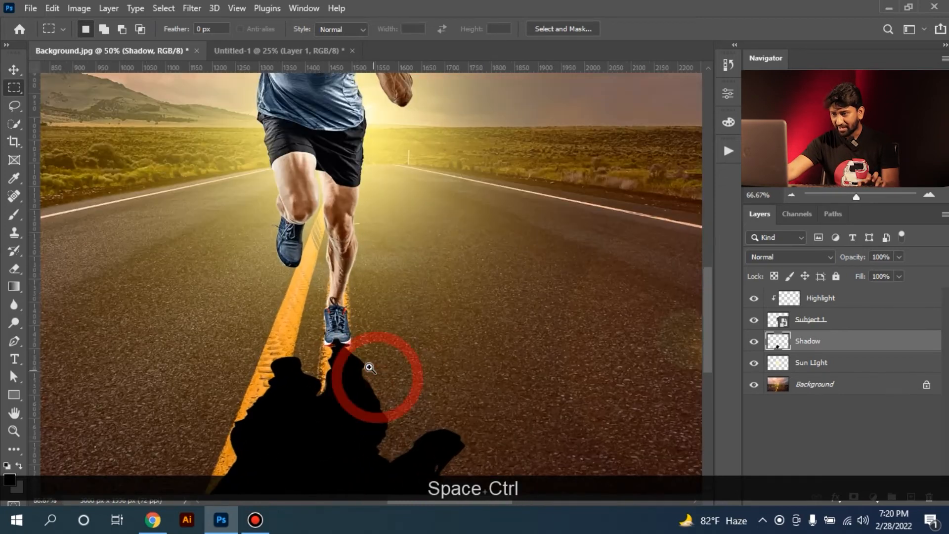
pyautogui.keyDown('ctrl'); pyautogui.click(370, 371); pyautogui.keyUp('ctrl')
pyautogui.keyDown('ctrl'); pyautogui.click(361, 362); pyautogui.keyUp('ctrl')
pyautogui.hotkey('ctrl', '-')
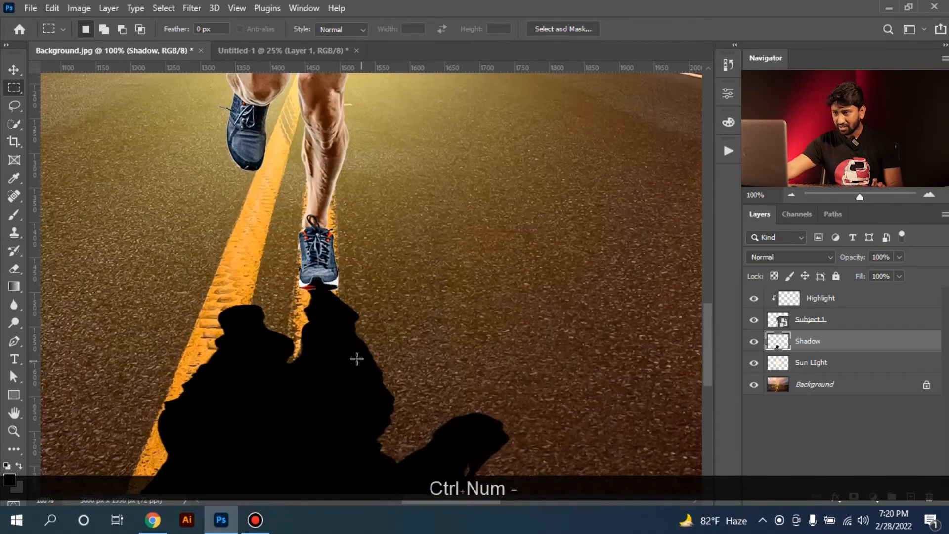
pyautogui.hotkey('ctrl', 't')
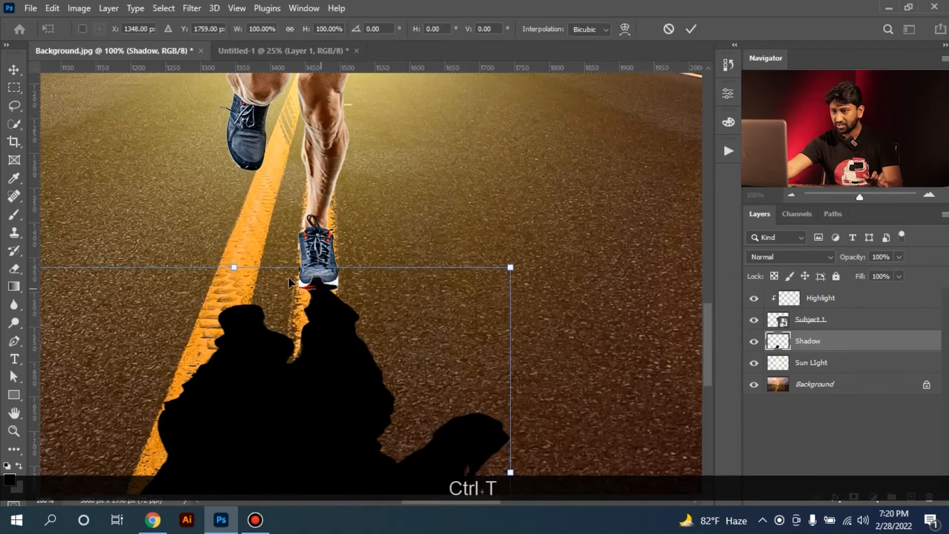
pyautogui.moveTo(236, 269)
pyautogui.mouseDown()
pyautogui.moveTo(239, 306)
pyautogui.moveTo(239, 286)
pyautogui.mouseUp()
pyautogui.press('Return')
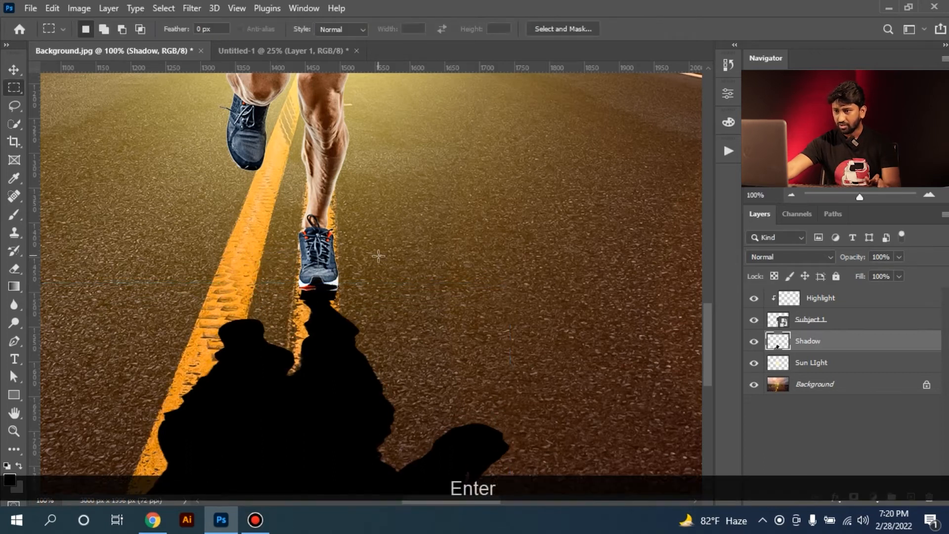
pyautogui.press('ctrl+KP_Subtract')
pyautogui.press('ctrl+KP_0')
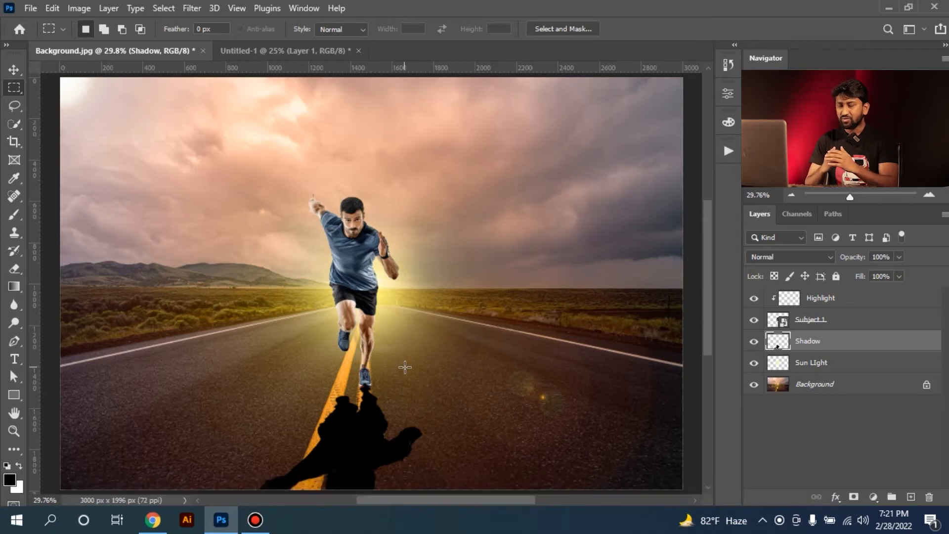
# Open the Shadow Color reference photo as a separate document
pyautogui.keyDown('ctrl'); pyautogui.click(369, 425); pyautogui.keyUp('ctrl')
pyautogui.moveTo(369, 426); pyautogui.dragTo(362, 408)
pyautogui.keyDown('ctrl'); pyautogui.click(348, 360); pyautogui.keyUp('ctrl')
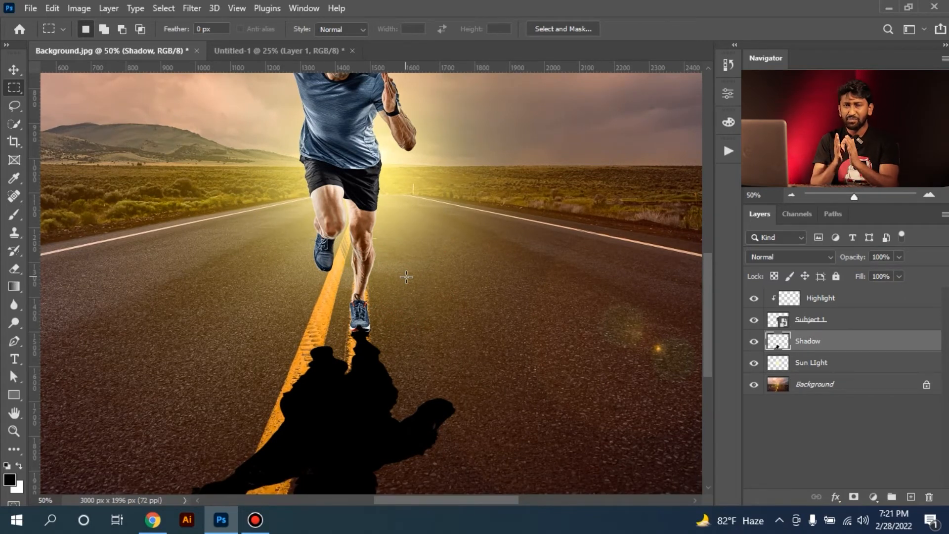
pyautogui.hotkey('ctrl', 'o')
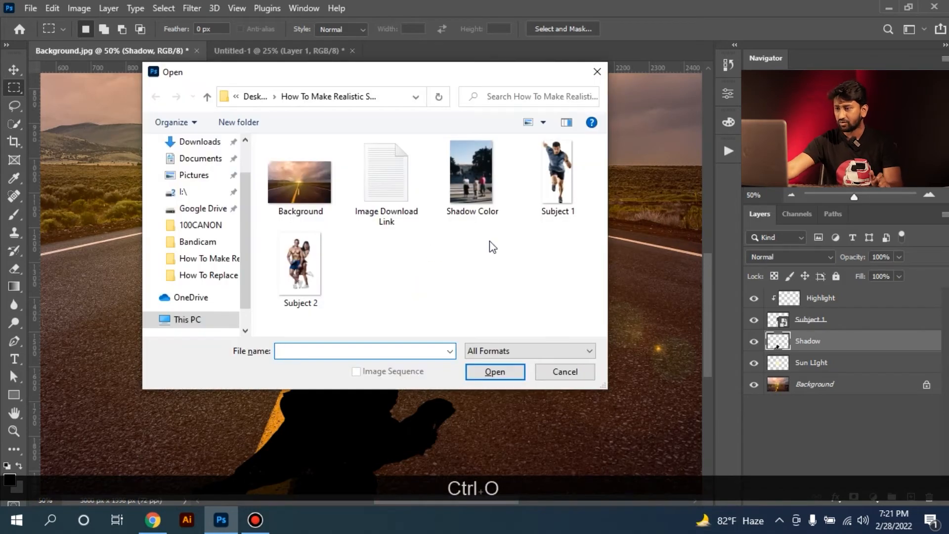
pyautogui.doubleClick(471, 169)
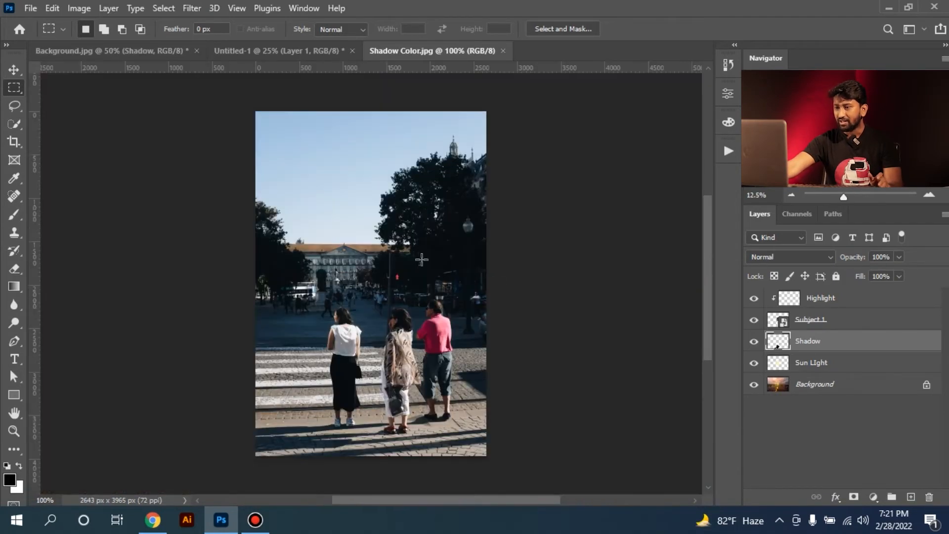
# Examine the shadows cast on the pavement around the three people's feet in the reference photo
pyautogui.hotkey('ctrl', 'space')
pyautogui.click(357, 395)
pyautogui.keyDown('ctrl'); pyautogui.click(357, 396); pyautogui.keyUp('ctrl')
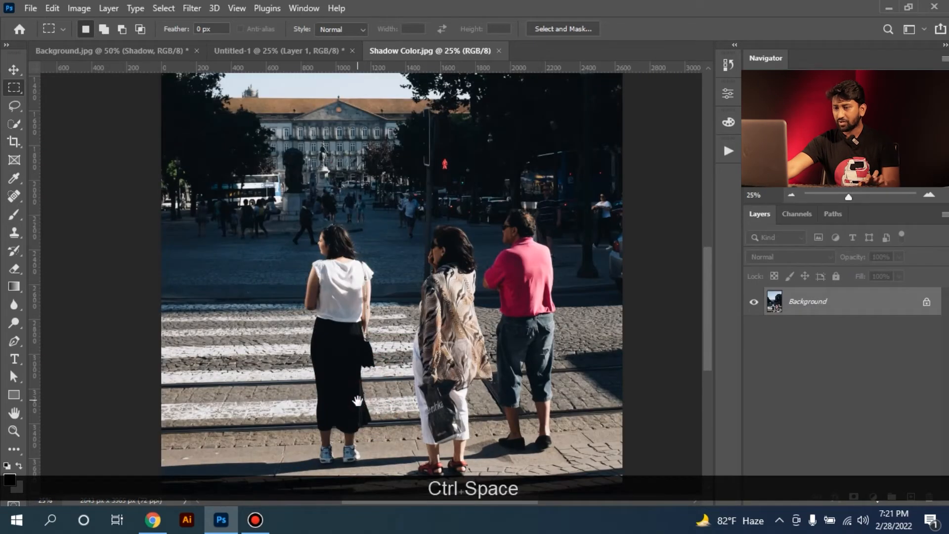
pyautogui.moveTo(358, 400); pyautogui.dragTo(365, 213)
pyautogui.keyDown('ctrl'); pyautogui.click(328, 309); pyautogui.keyUp('ctrl')
pyautogui.moveTo(350, 265); pyautogui.dragTo(343, 322)
pyautogui.click(145, 383)
pyautogui.moveTo(447, 319); pyautogui.dragTo(406, 313)
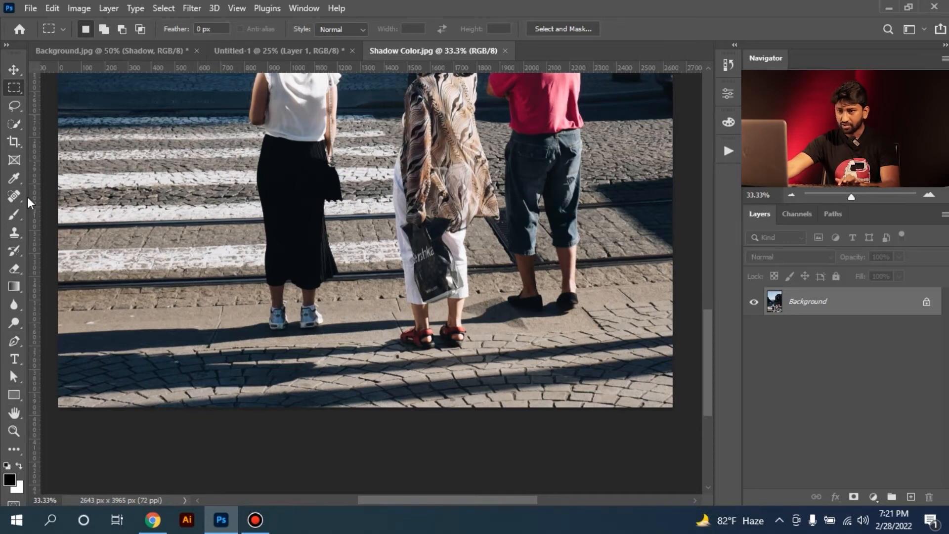
# Sample the pavement shadow left of the woman in the black skirt and inspect its colour in the foreground Color Picker
pyautogui.click(15, 178)
pyautogui.click(114, 339)
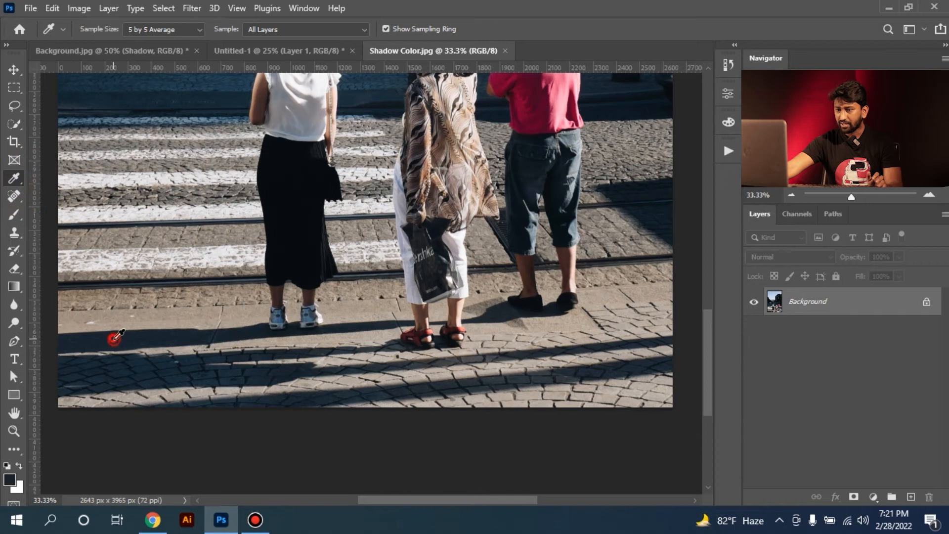
pyautogui.click(8, 480)
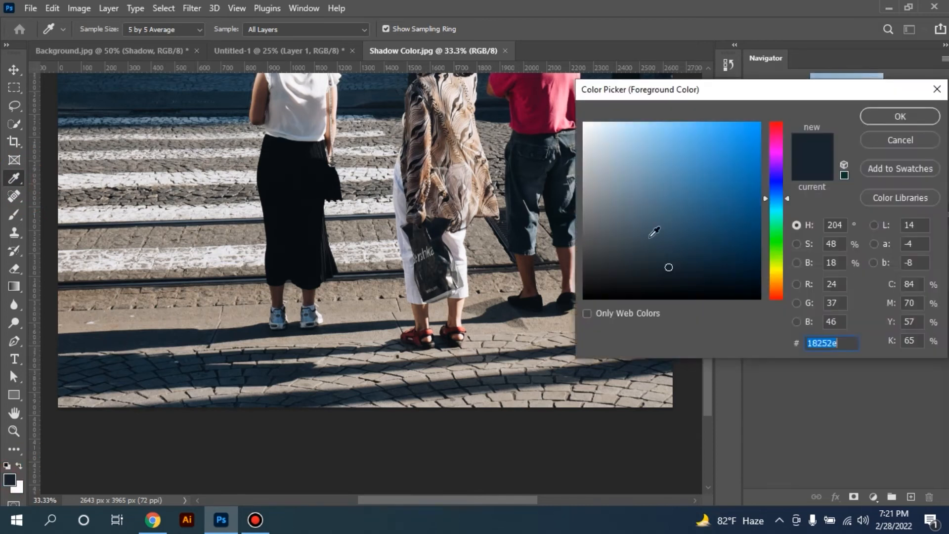
pyautogui.moveTo(610, 94); pyautogui.dragTo(626, 73)
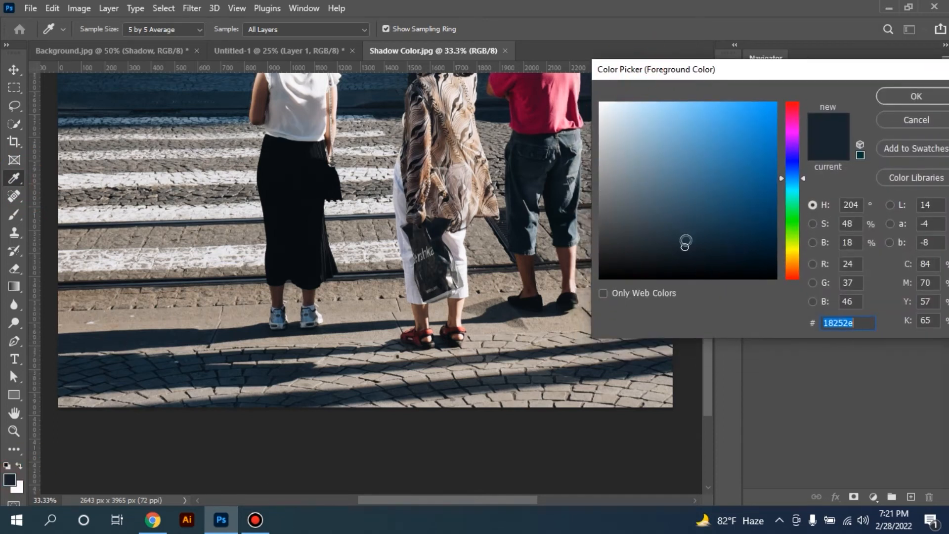
# Compare the colours of the other shaded paving and street areas by sampling them, and cancel the colour change
pyautogui.click(588, 369)
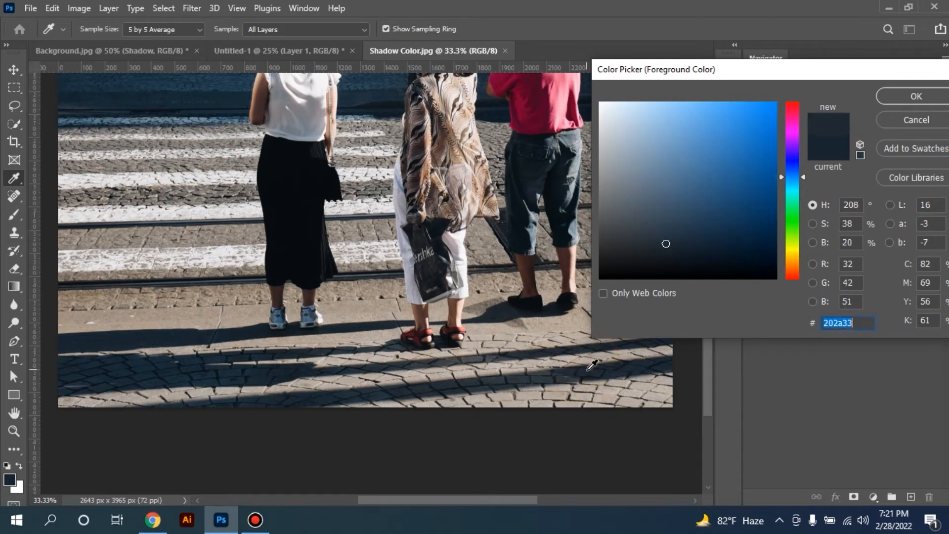
pyautogui.moveTo(431, 256); pyautogui.dragTo(174, 375)
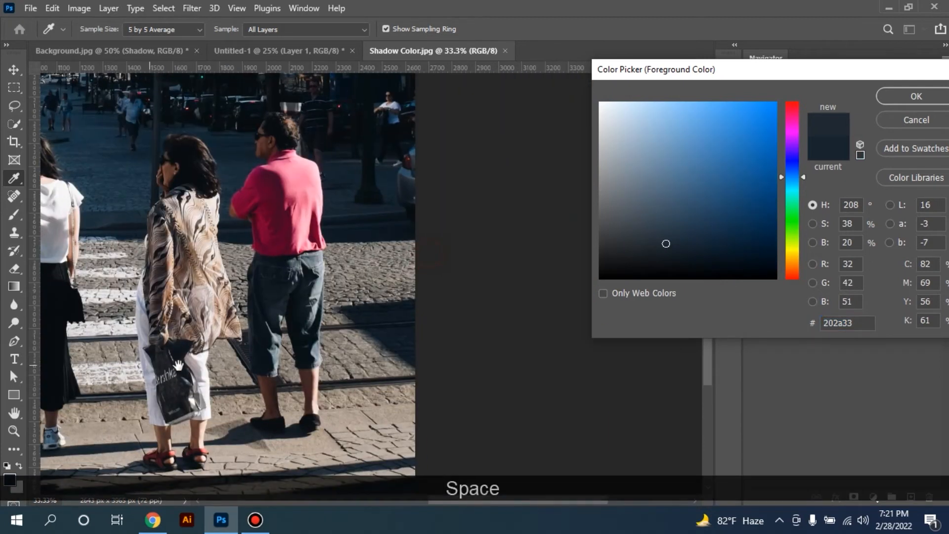
pyautogui.click(403, 329)
pyautogui.moveTo(284, 170); pyautogui.dragTo(356, 339)
pyautogui.click(187, 314)
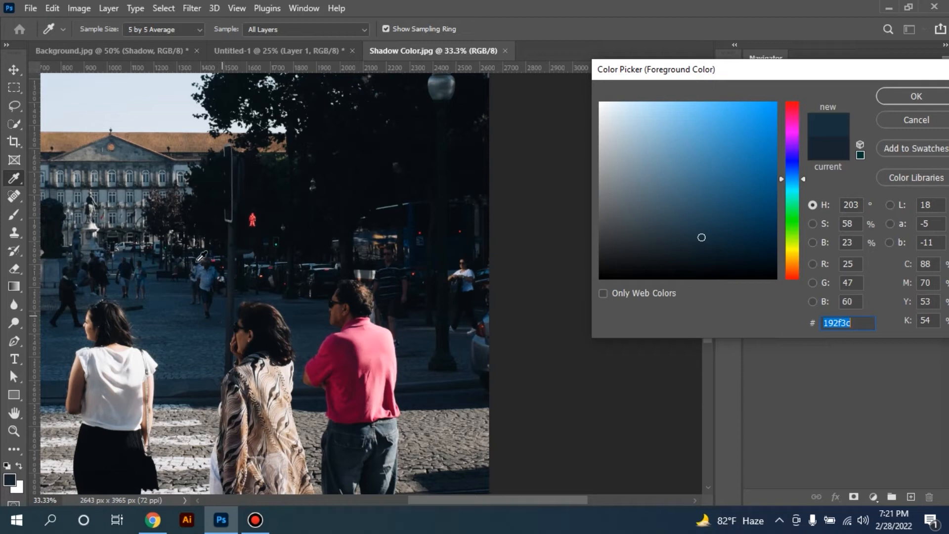
pyautogui.click(906, 121)
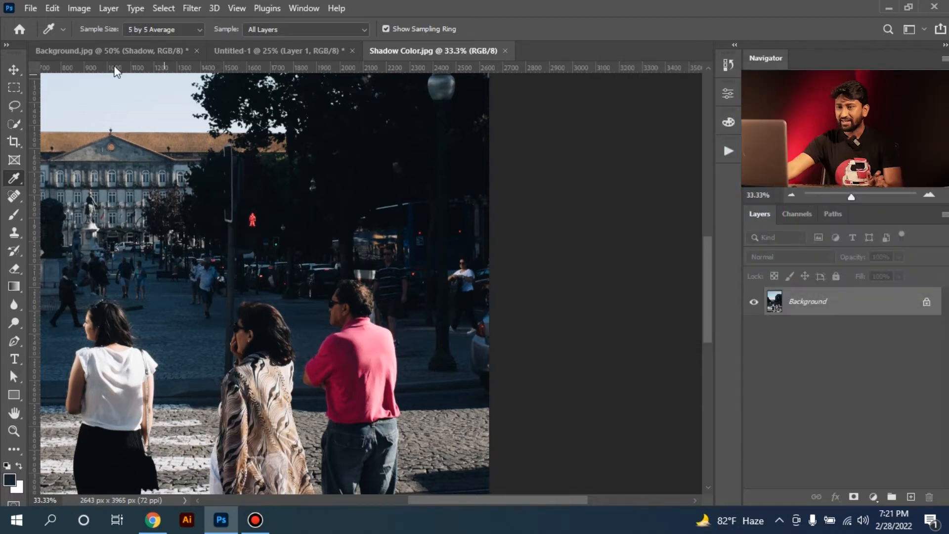
# Sample the dark ground just beyond the road's far-right white line in Background.jpg as the foreground colour and check it in the Color Picker
pyautogui.click(176, 51)
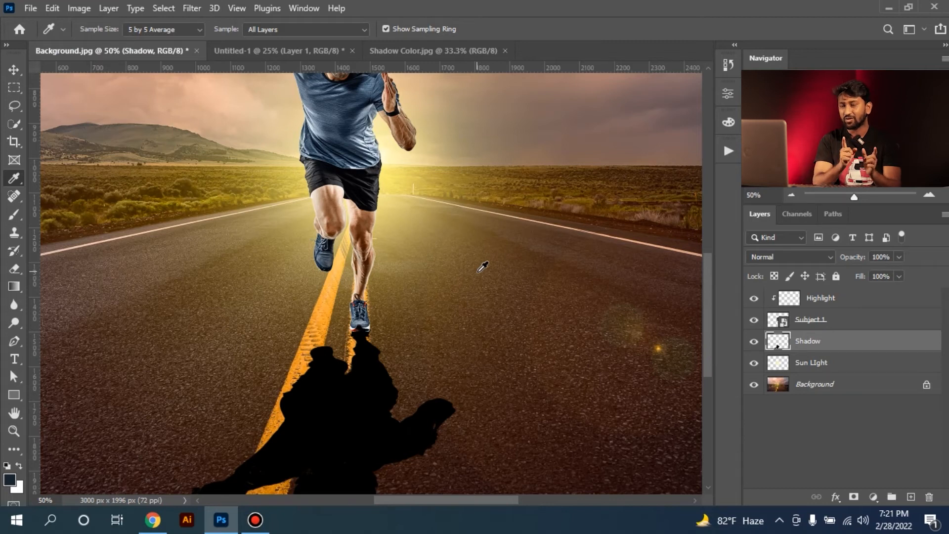
pyautogui.press('space')
pyautogui.moveTo(227, 314); pyautogui.dragTo(418, 277)
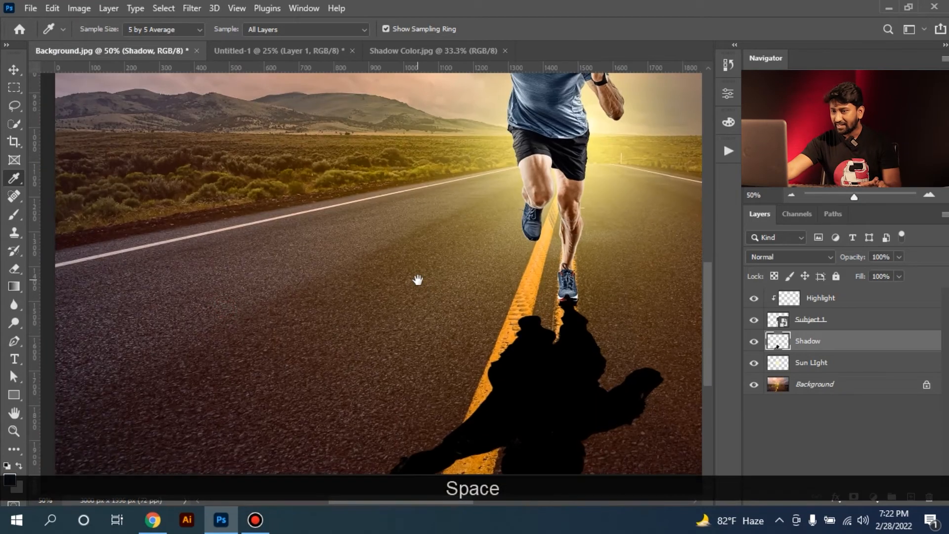
pyautogui.moveTo(142, 269); pyautogui.dragTo(150, 287)
pyautogui.moveTo(526, 295); pyautogui.dragTo(257, 318)
pyautogui.moveTo(622, 277); pyautogui.dragTo(532, 263)
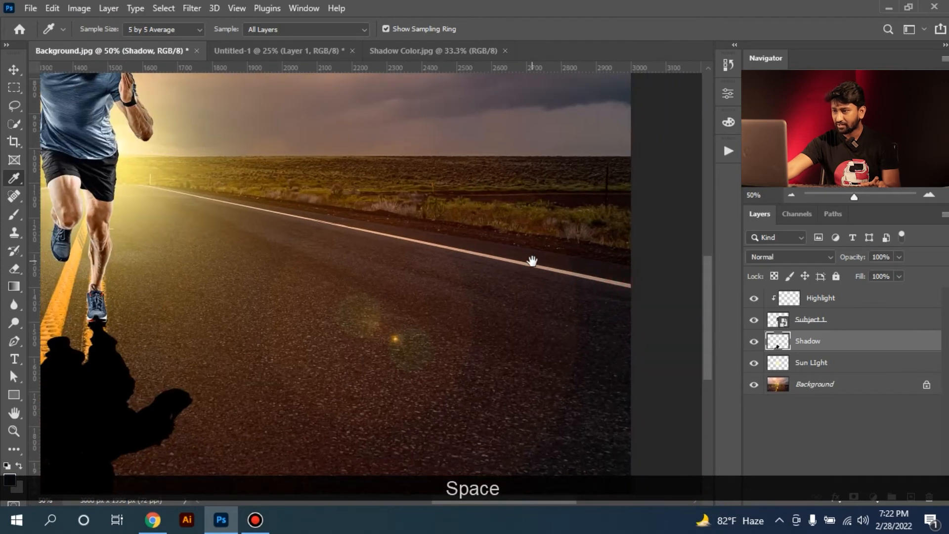
pyautogui.click(605, 257)
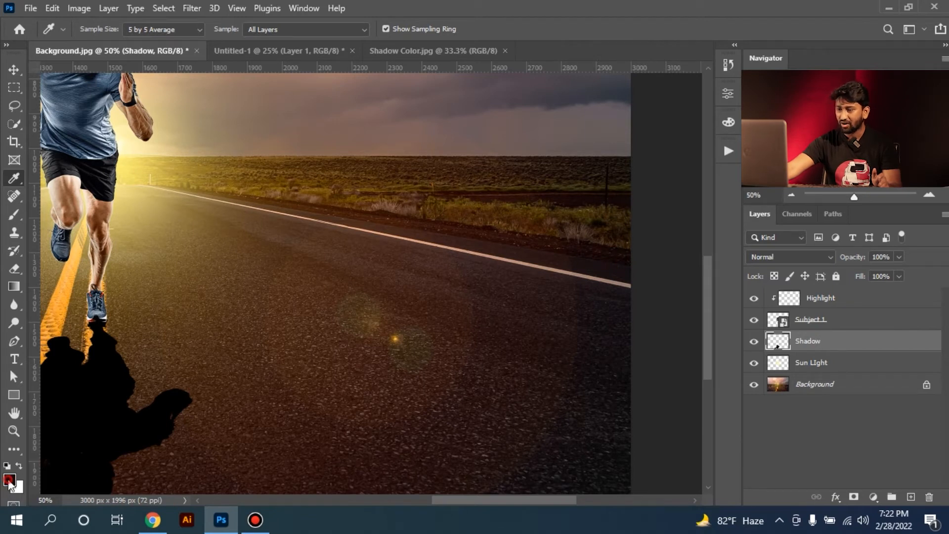
pyautogui.click(9, 478)
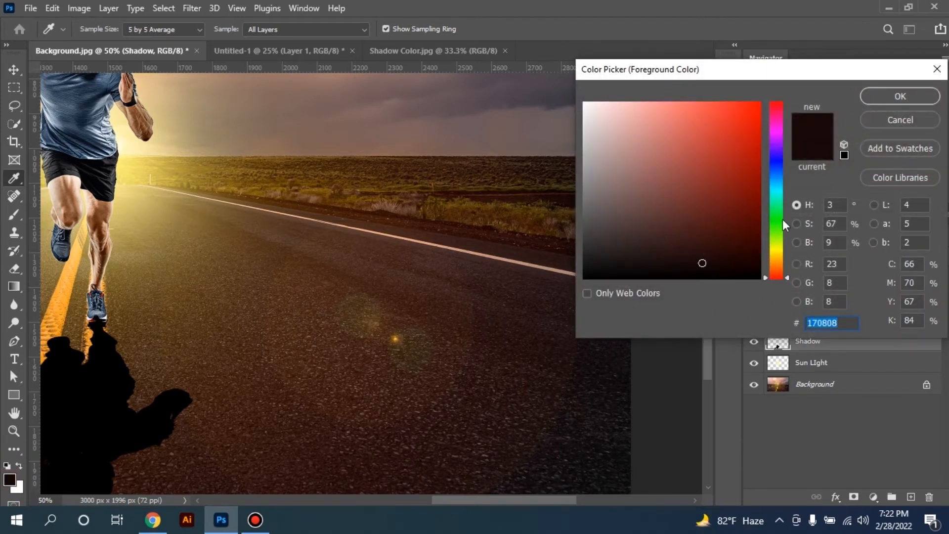
pyautogui.click(898, 124)
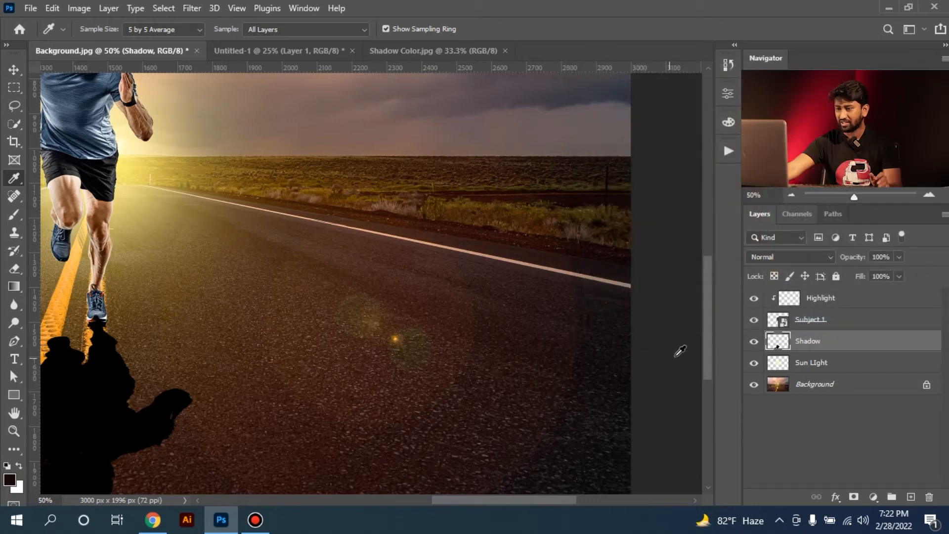
# Fill the Shadow layer's existing pixels with the sampled foreground colour, preserving transparency, and compare the result with the black version
pyautogui.moveTo(286, 348); pyautogui.dragTo(381, 259)
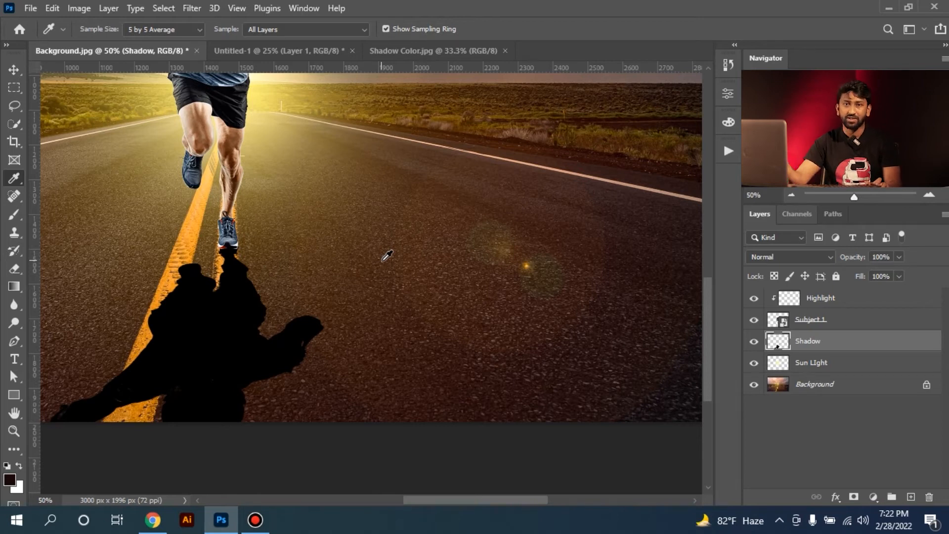
pyautogui.hotkey('alt', 'shift')
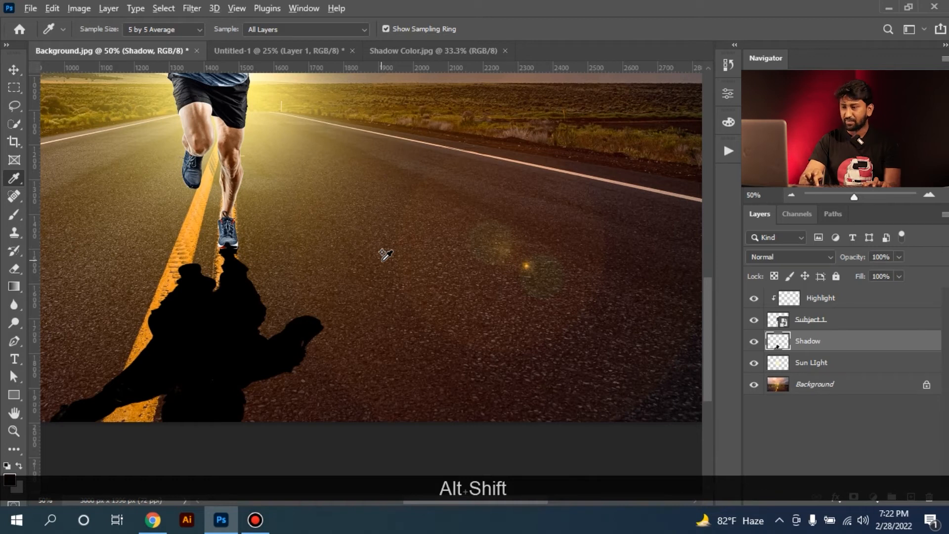
pyautogui.hotkey('alt', 'shift', 'BackSpace')
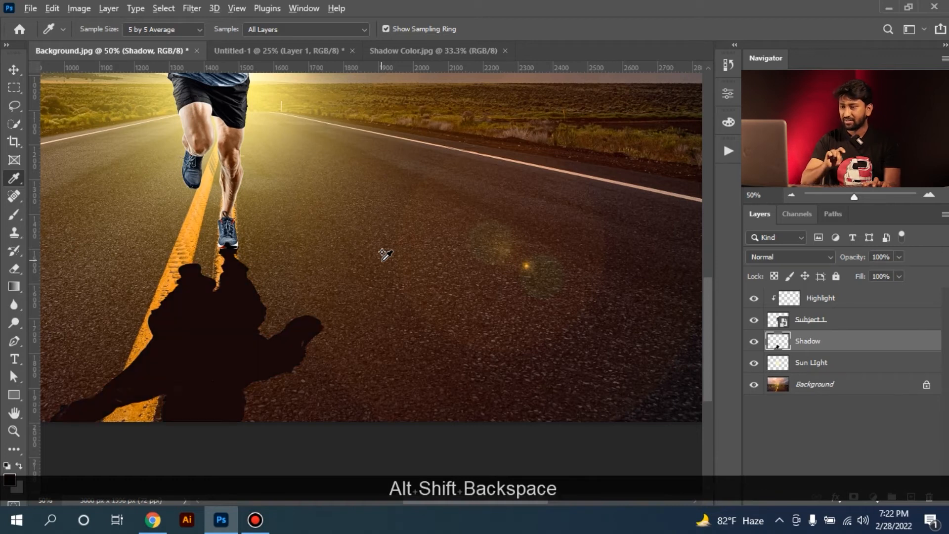
pyautogui.click(9, 92)
pyautogui.hotkey('ctrl', 'z')
pyautogui.hotkey('ctrl', 'shift', 'z')
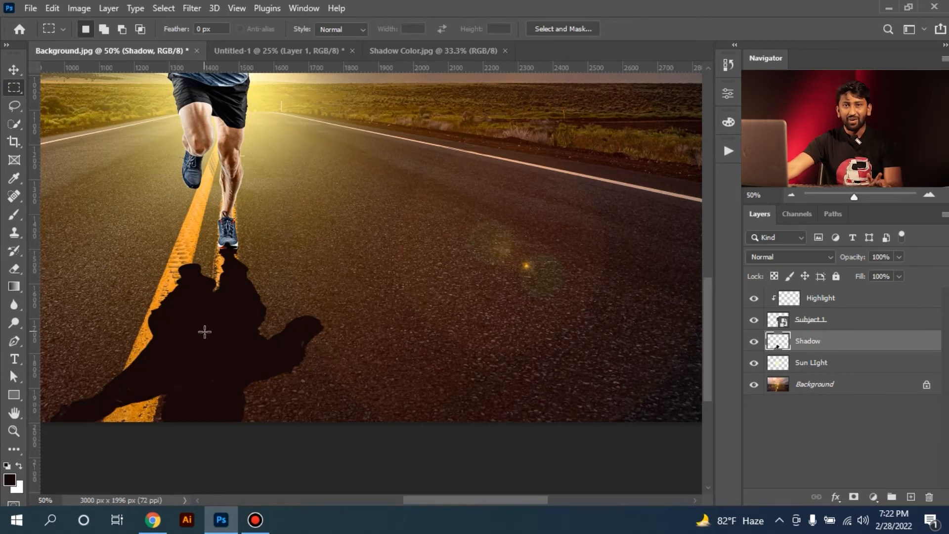
# Set the Shadow layer's blend mode to Multiply
pyautogui.moveTo(254, 297); pyautogui.dragTo(352, 277)
pyautogui.hotkey('ctrl', '-')
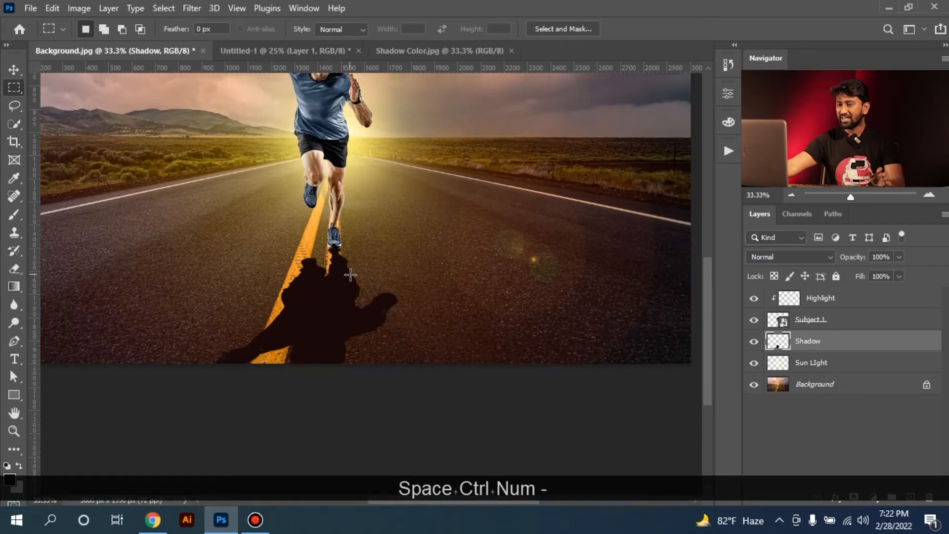
pyautogui.click(764, 257)
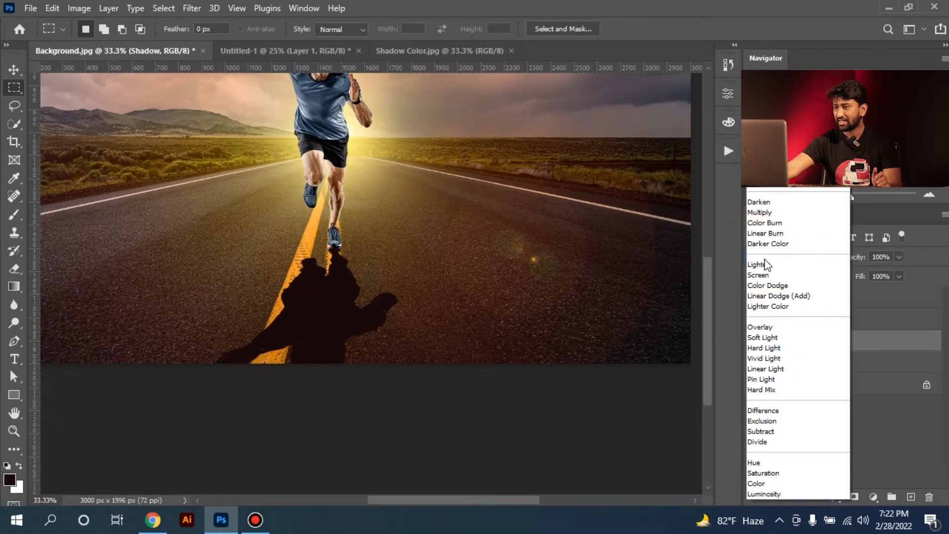
pyautogui.click(765, 213)
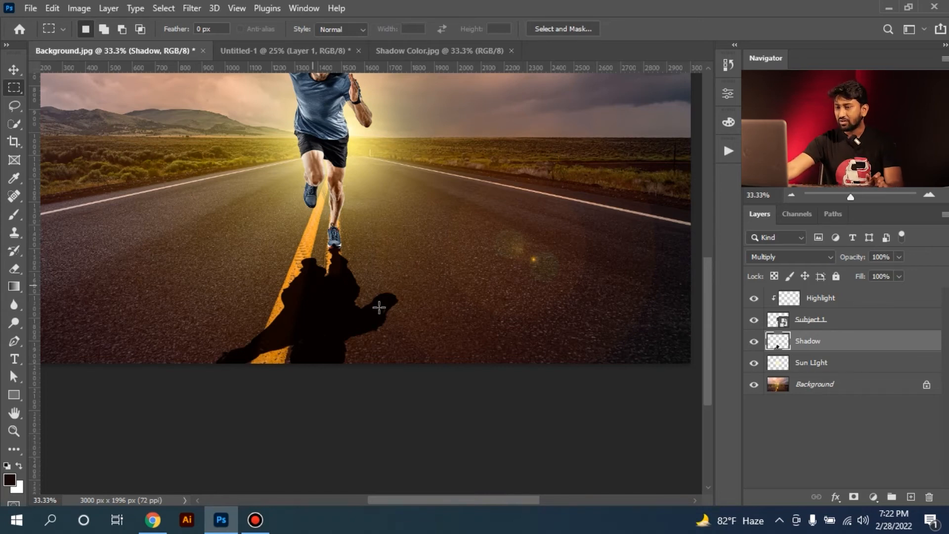
# Examine the shadow's edge against the road texture at pixel level and in the full composition
pyautogui.hotkey('ctrl', 'space')
pyautogui.moveTo(354, 296); pyautogui.dragTo(479, 288)
pyautogui.moveTo(422, 186); pyautogui.dragTo(414, 267)
pyautogui.hotkey('ctrl', 'space')
pyautogui.moveTo(365, 245); pyautogui.dragTo(430, 252)
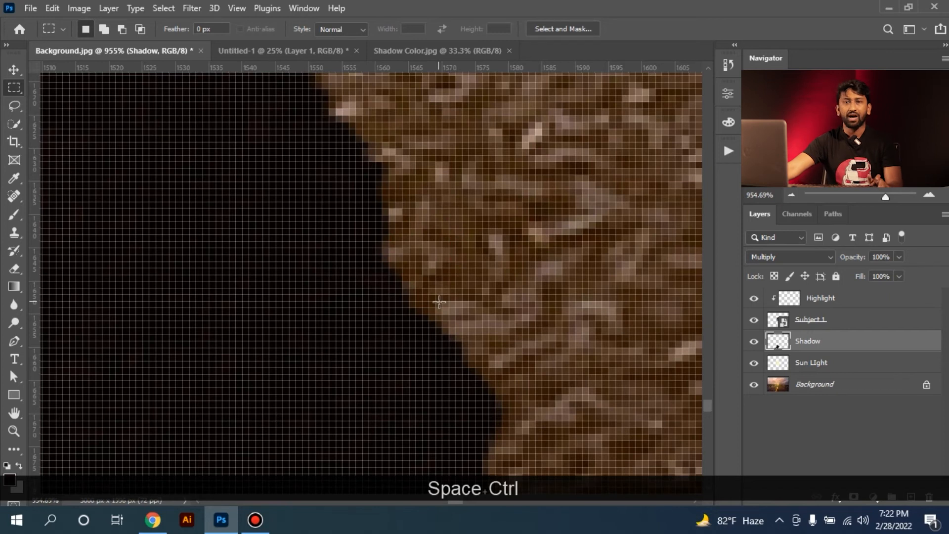
pyautogui.hotkey('ctrl', '-')
pyautogui.hotkey('ctrl', '-')
pyautogui.hotkey('ctrl', '-')
pyautogui.hotkey('ctrl', '0')
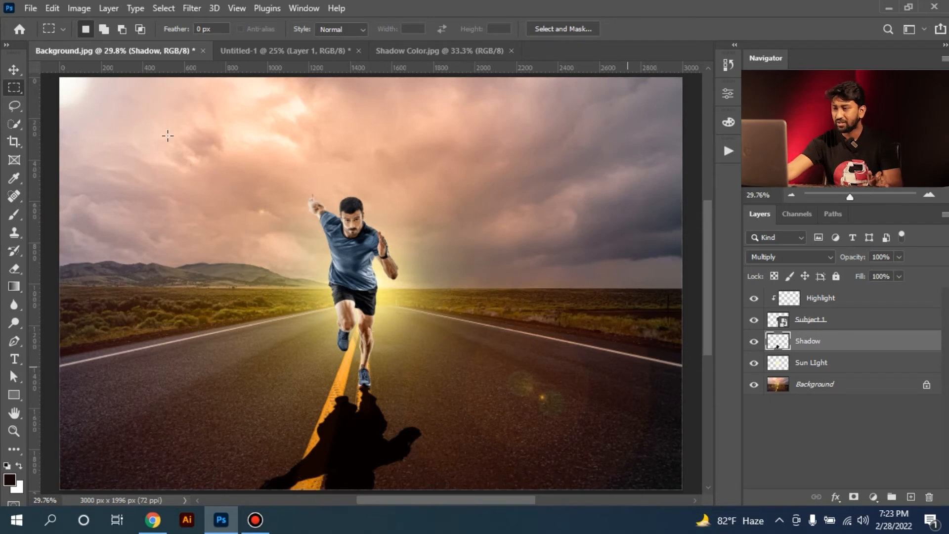
# Apply a Gaussian Blur with a radius of 8.0 pixels to the Shadow layer, checking the softened edge near the shoe
pyautogui.click(191, 13)
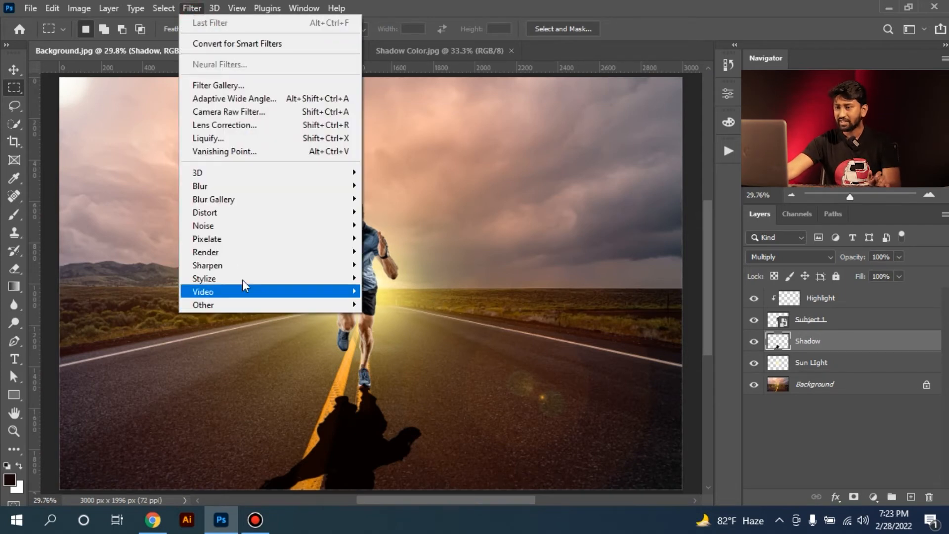
pyautogui.moveTo(244, 186)
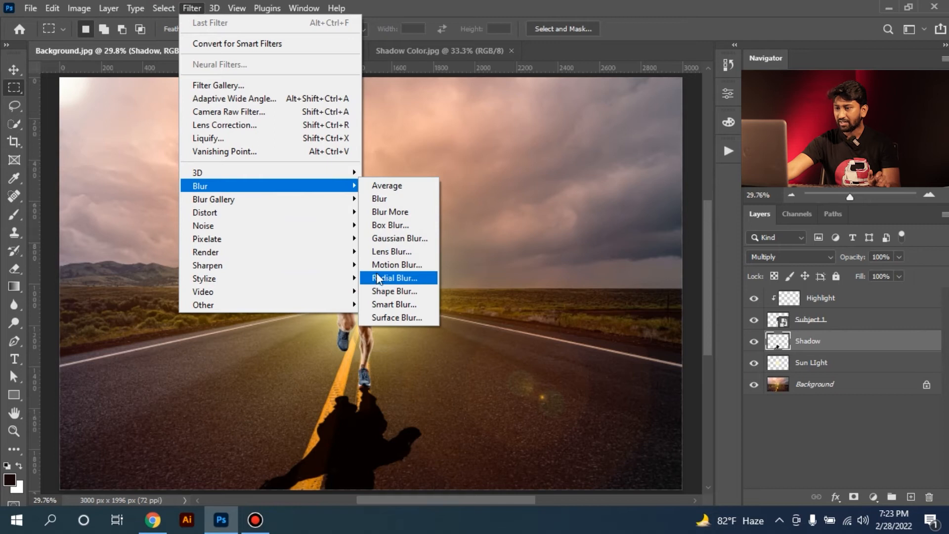
pyautogui.click(396, 239)
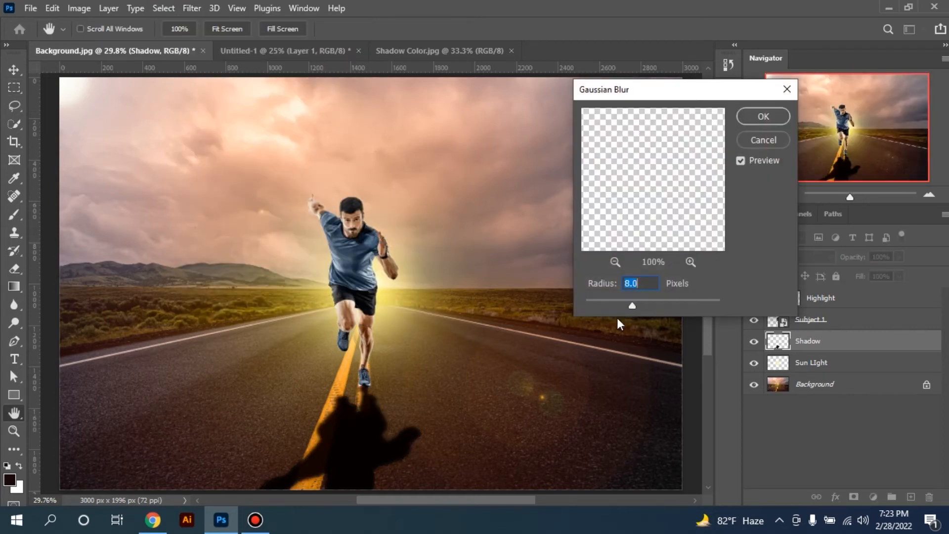
pyautogui.hotkey('ctrl', 'space')
pyautogui.moveTo(384, 431); pyautogui.dragTo(464, 414)
pyautogui.moveTo(387, 402); pyautogui.dragTo(384, 385)
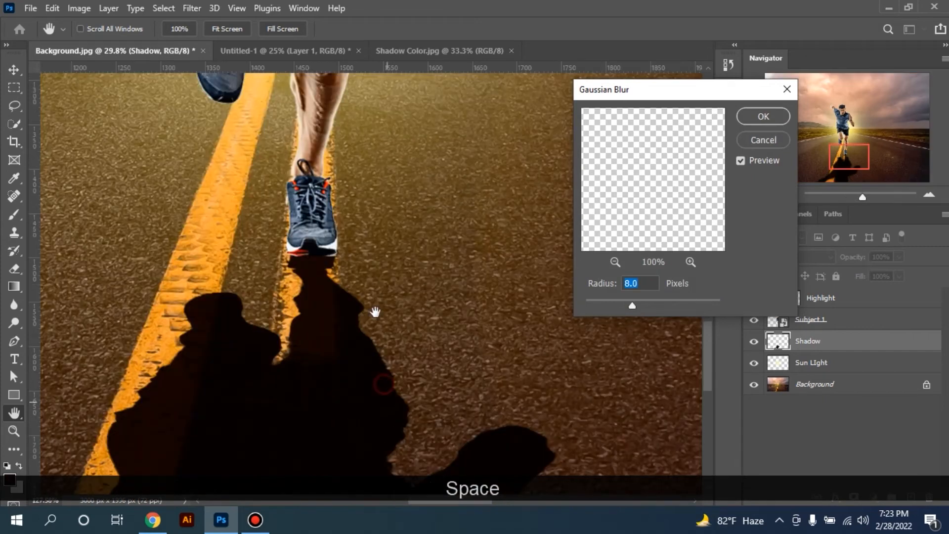
pyautogui.click(375, 312)
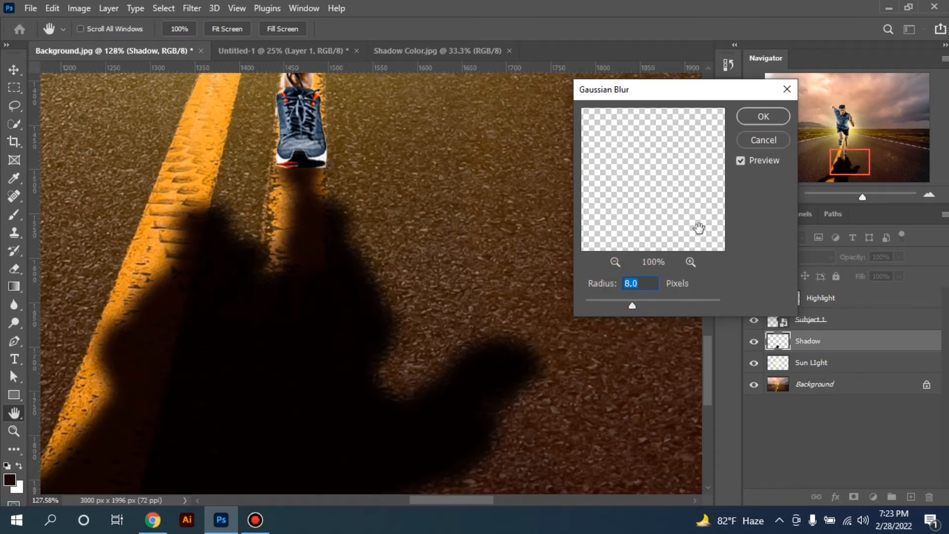
pyautogui.click(760, 118)
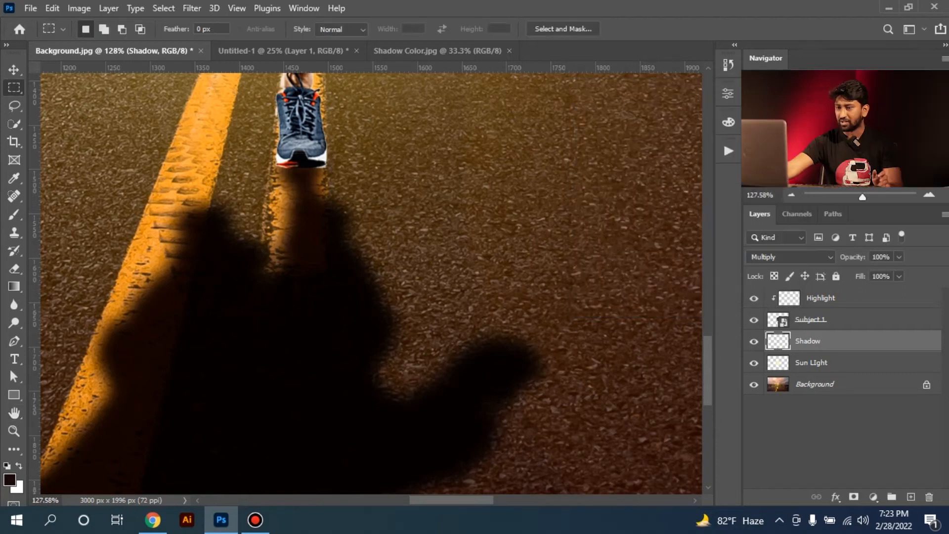
# Add a layer mask to the Shadow layer and set the Gradient tool to the Black, White preset
pyautogui.hotkey('ctrl', '0')
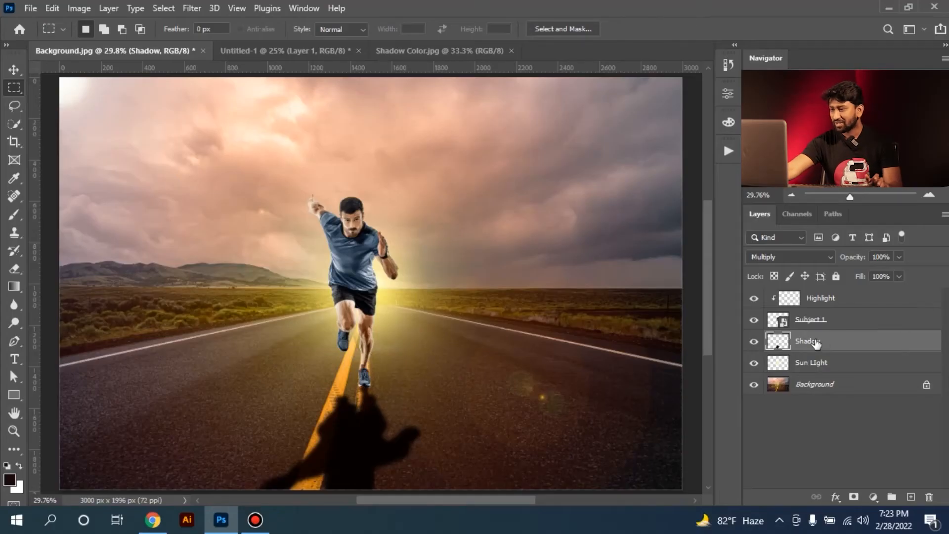
pyautogui.click(854, 497)
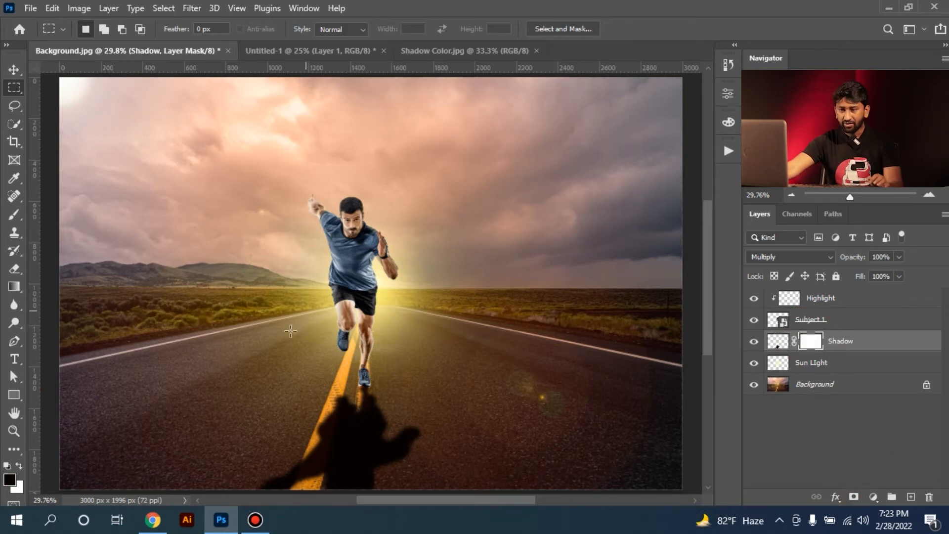
pyautogui.click(14, 286)
pyautogui.click(96, 28)
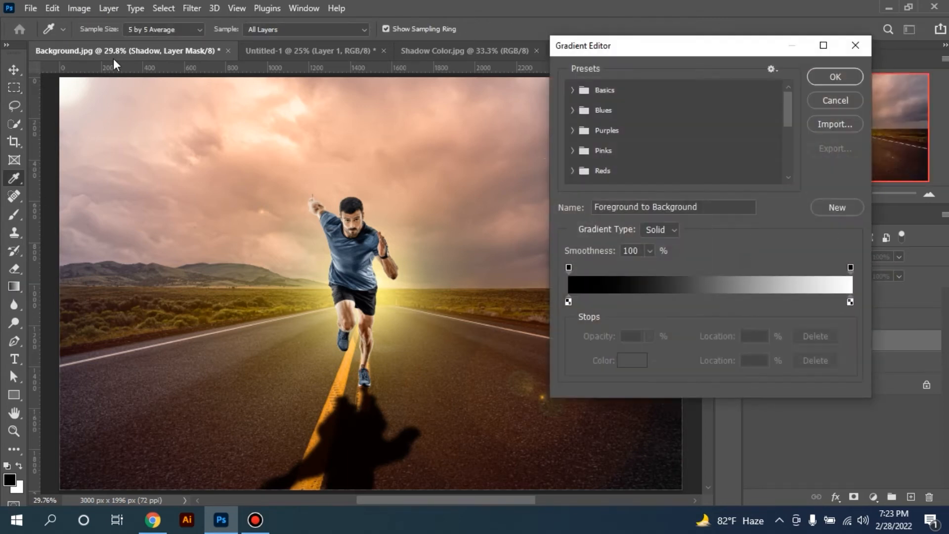
pyautogui.click(573, 90)
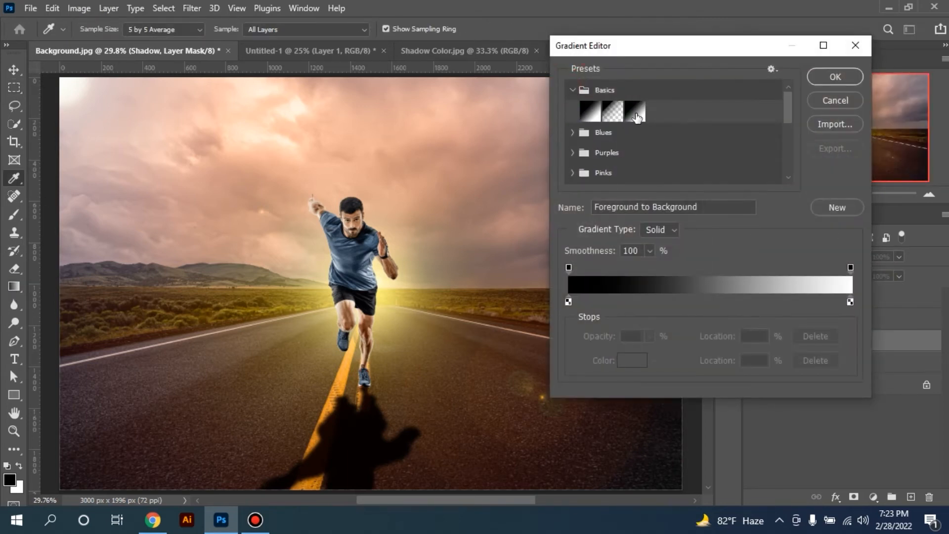
pyautogui.click(636, 113)
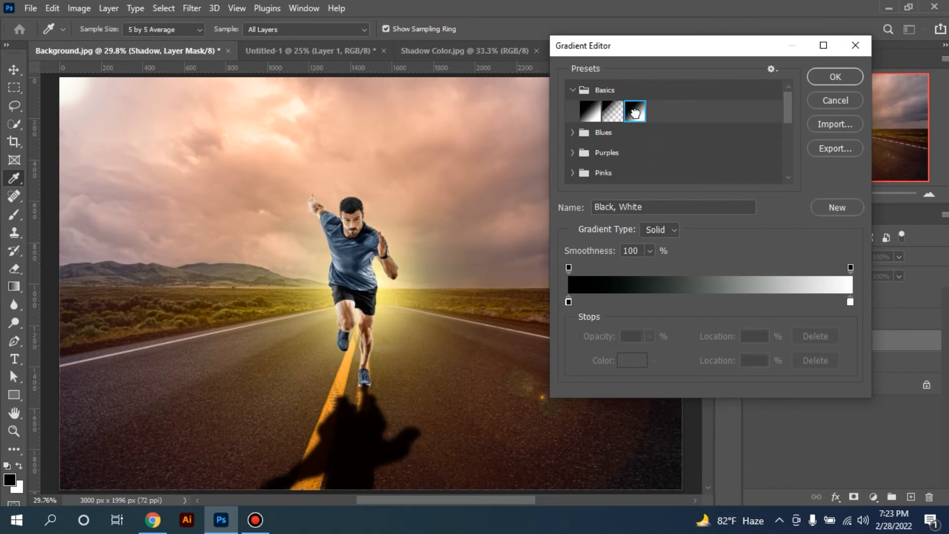
pyautogui.click(835, 77)
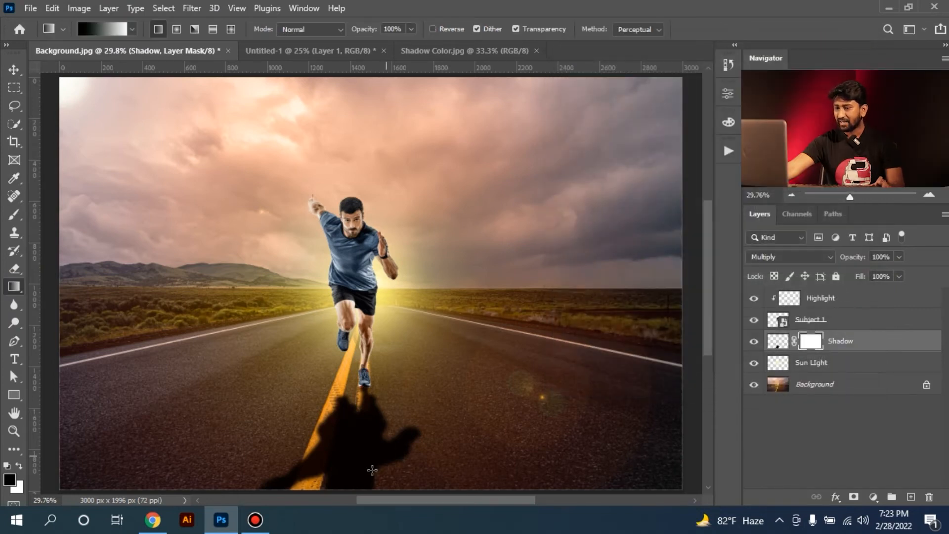
# Try fading the shadow with longer linear gradients on its mask from the head end toward the feet, and undo each one
pyautogui.moveTo(363, 478); pyautogui.dragTo(365, 394)
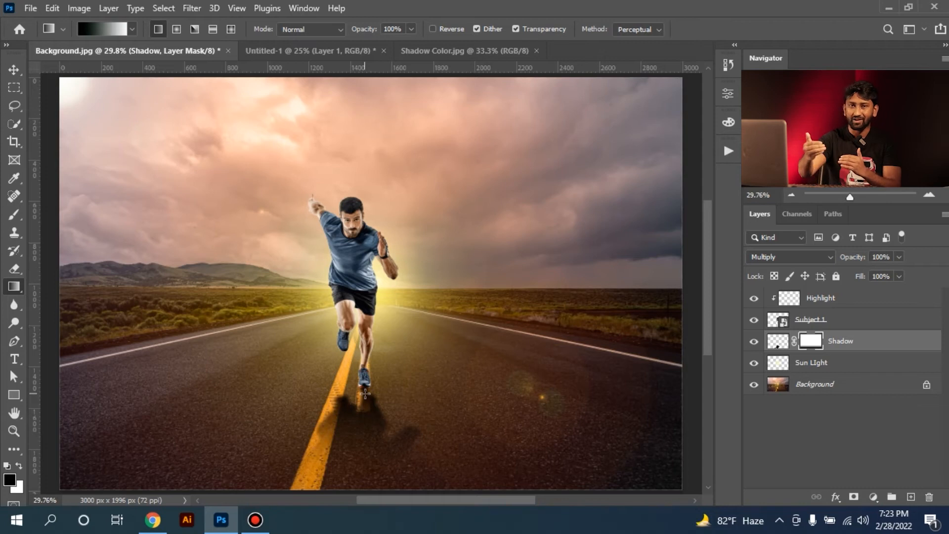
pyautogui.press('ctrl+KP_Subtract')
pyautogui.hotkey('ctrl', 'z')
pyautogui.moveTo(361, 468); pyautogui.dragTo(361, 415)
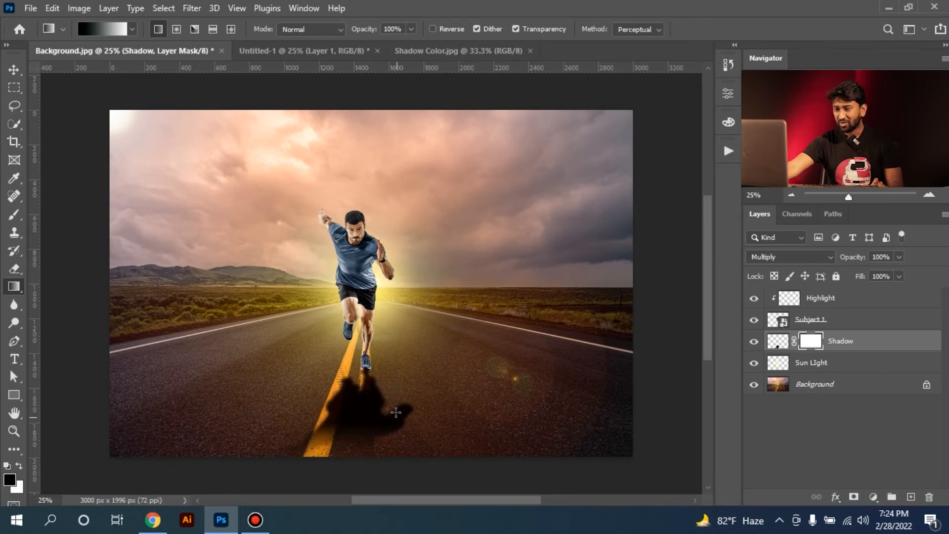
pyautogui.hotkey('ctrl', 'z')
# Draw a short upward linear gradient on the Shadow mask to fade only the shadow's far end, and check the whole image
pyautogui.moveTo(365, 465); pyautogui.dragTo(363, 439)
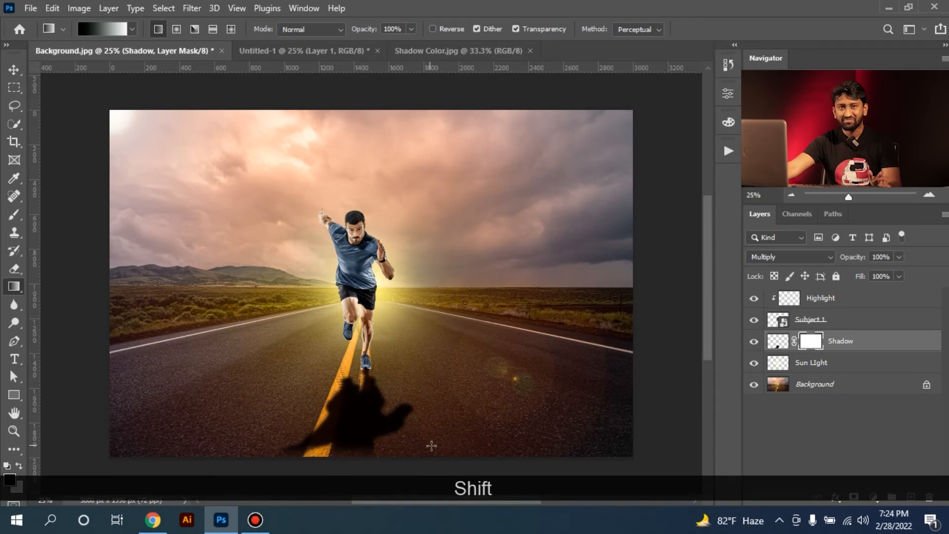
pyautogui.click(14, 88)
pyautogui.press('ctrl+KP_0')
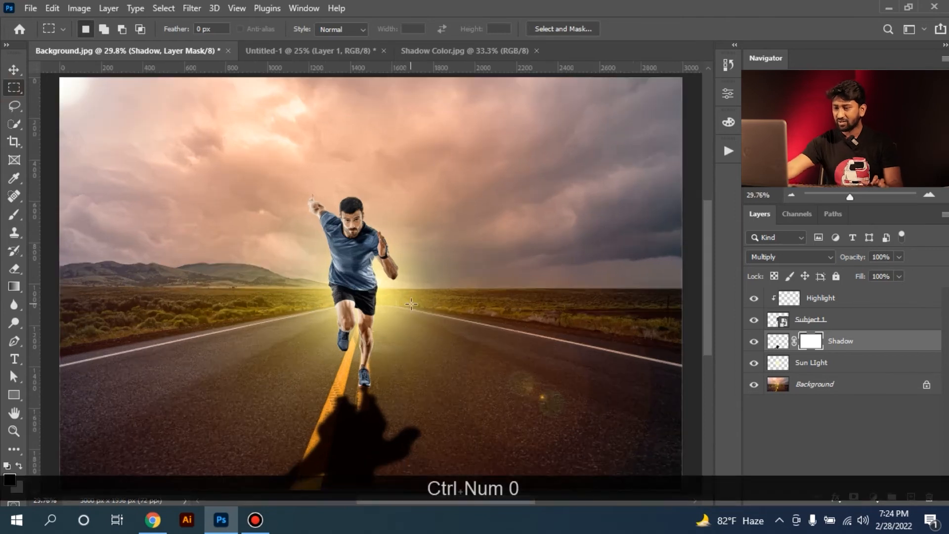
pyautogui.press('ctrl+KP_Subtract')
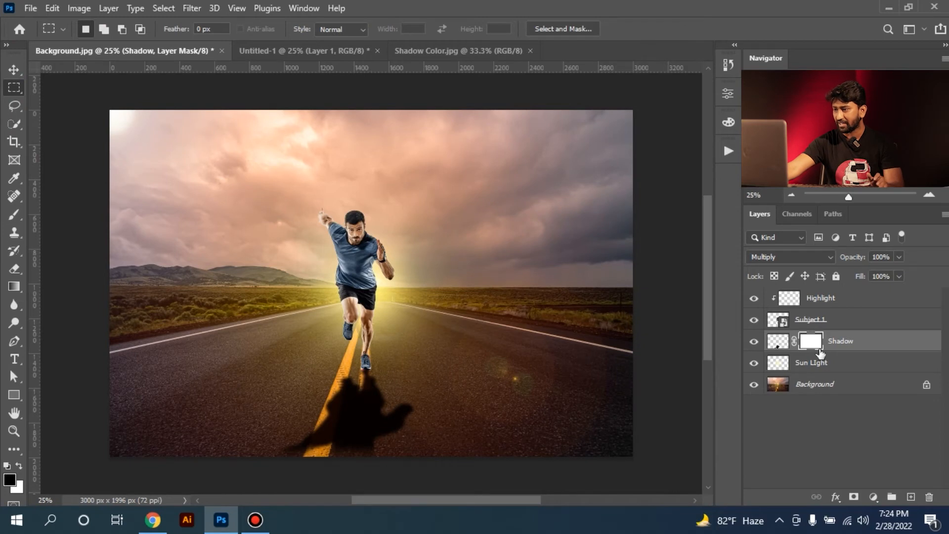
# Unlink the Shadow layer from its mask, try moving the mask upward on its own, and undo the move
pyautogui.click(794, 343)
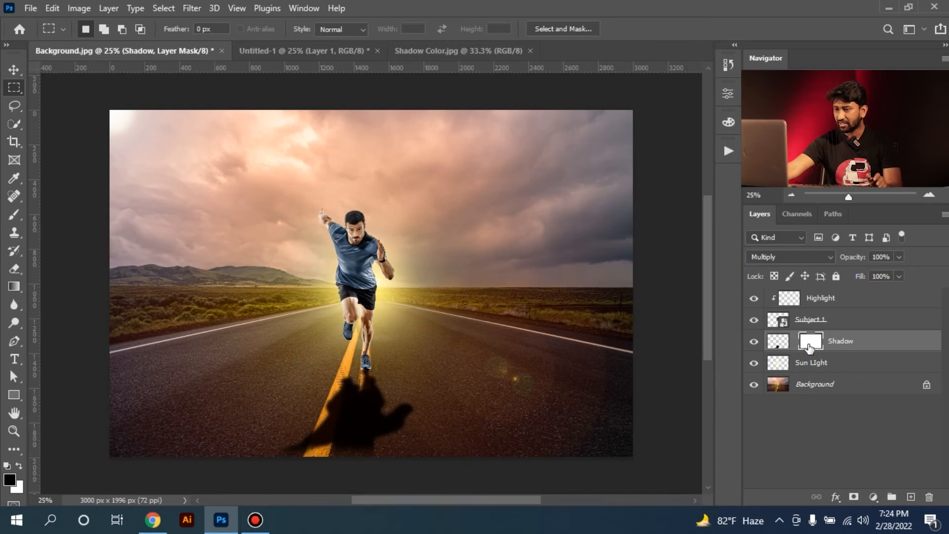
pyautogui.moveTo(366, 442)
pyautogui.mouseDown()
pyautogui.moveTo(371, 391)
pyautogui.moveTo(360, 435)
pyautogui.mouseUp()
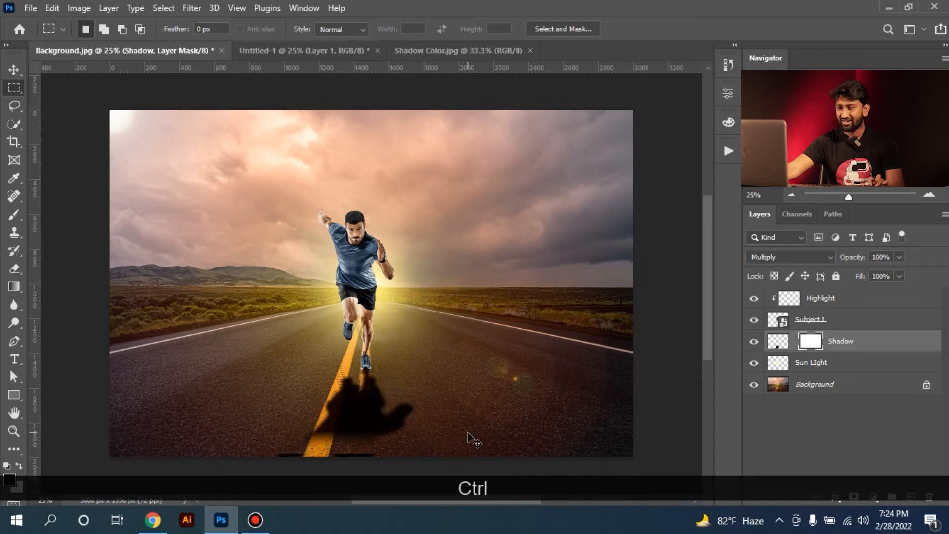
pyautogui.hotkey('ctrl', 'z')
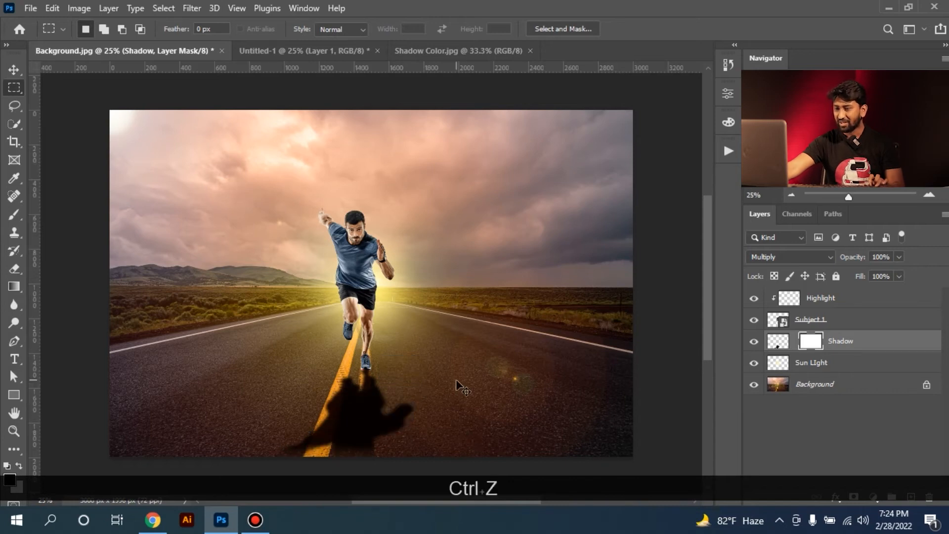
# Fade the shadow's far end with a short upward linear gradient on the linked Shadow mask, and shift the mask slightly downward on its own
pyautogui.click(795, 342)
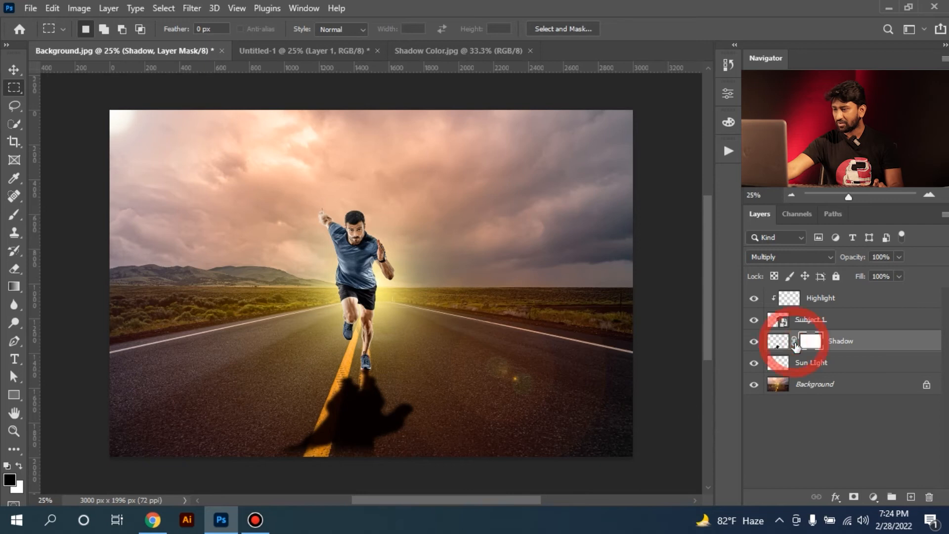
pyautogui.press('g')
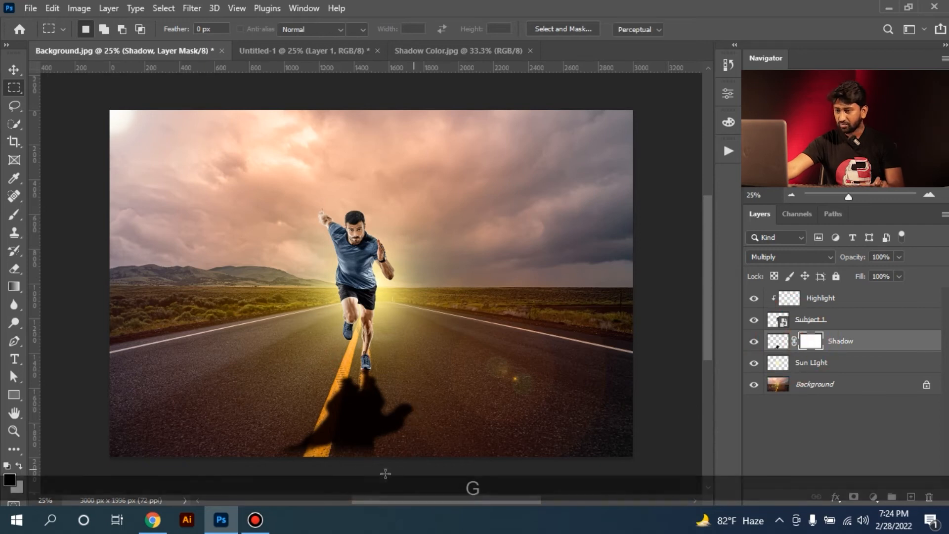
pyautogui.moveTo(362, 468); pyautogui.dragTo(366, 410)
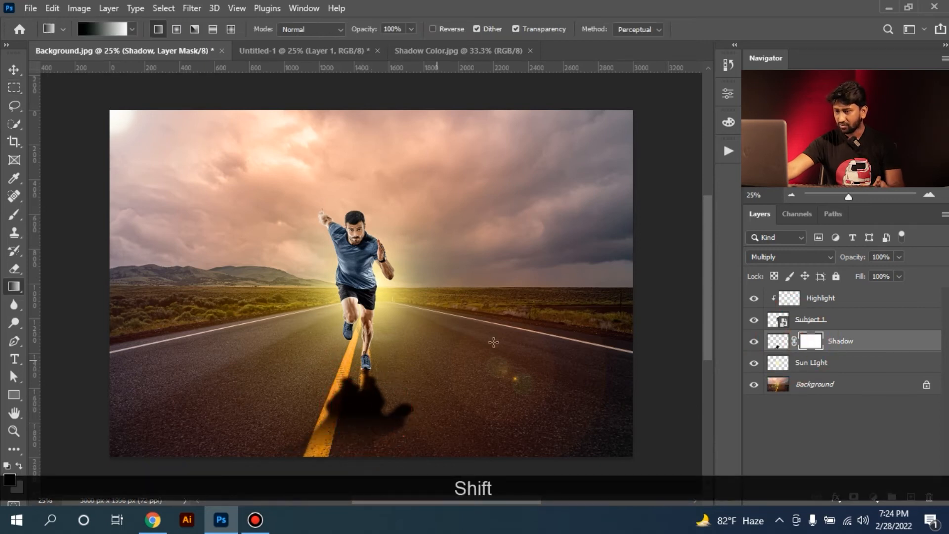
pyautogui.click(13, 88)
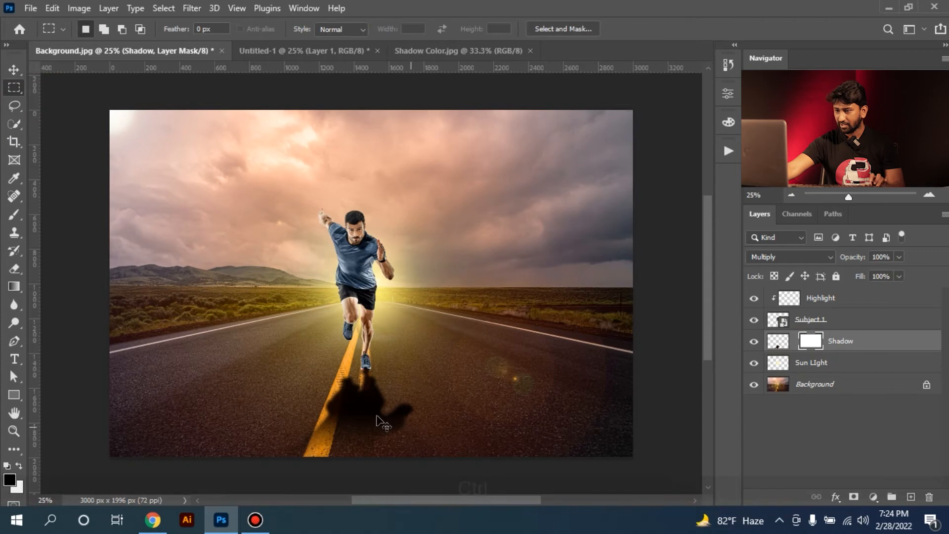
pyautogui.moveTo(376, 419); pyautogui.dragTo(376, 429)
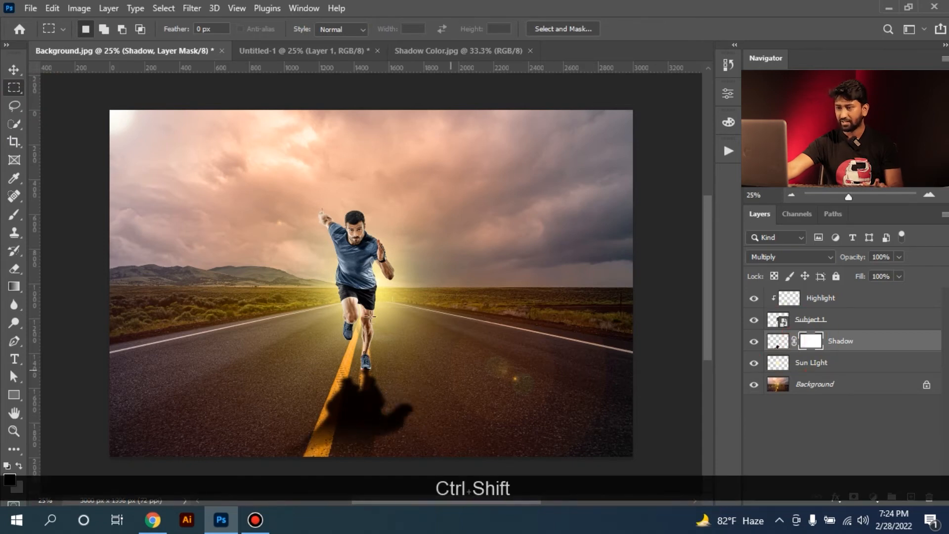
# Select the Shadow layer's content instead of its mask and set the layer's opacity to 70%
pyautogui.click(776, 344)
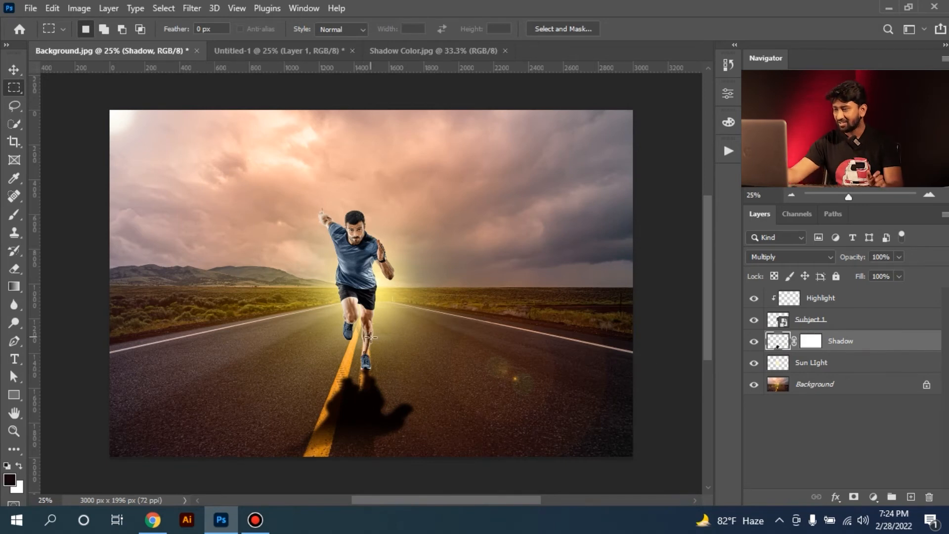
pyautogui.click(899, 257)
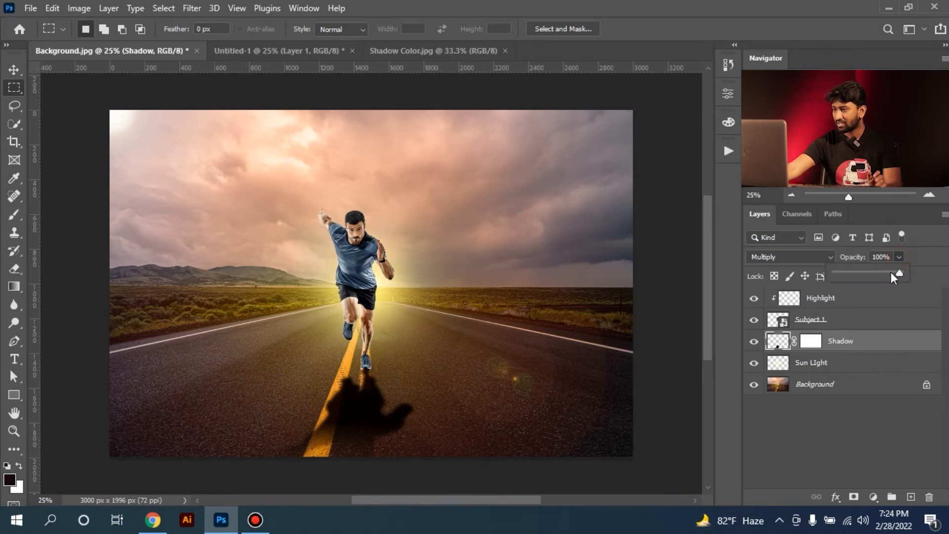
pyautogui.moveTo(880, 272); pyautogui.dragTo(884, 275)
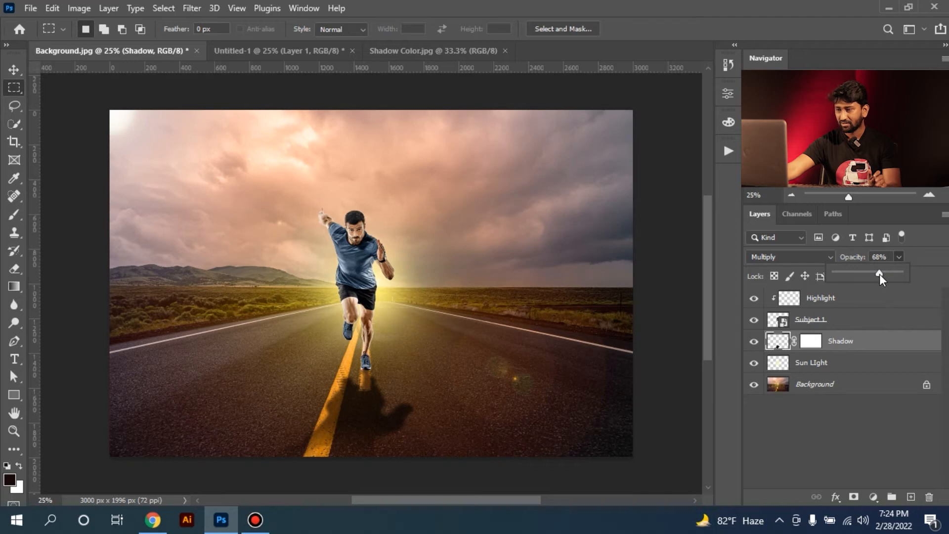
pyautogui.click(818, 255)
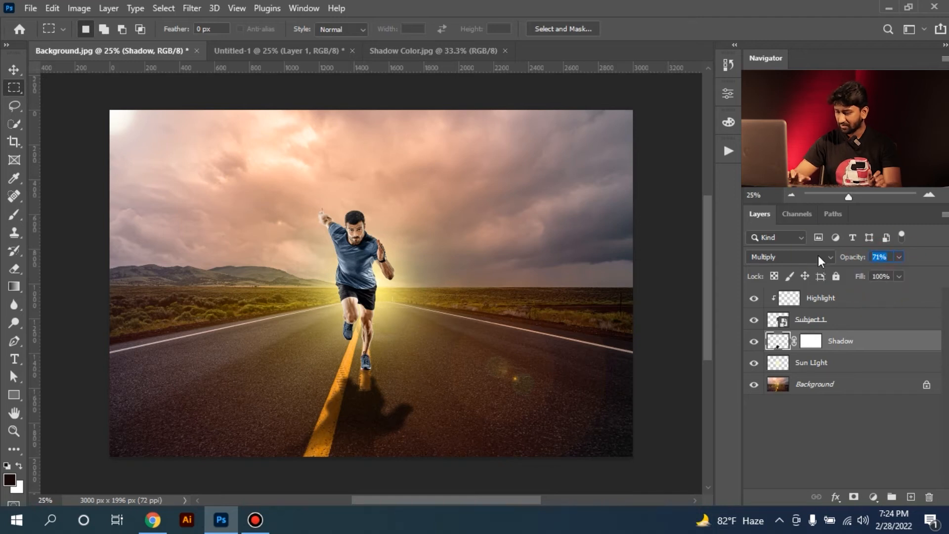
pyautogui.write('70')
pyautogui.press('KP_Enter')
pyautogui.click(494, 277)
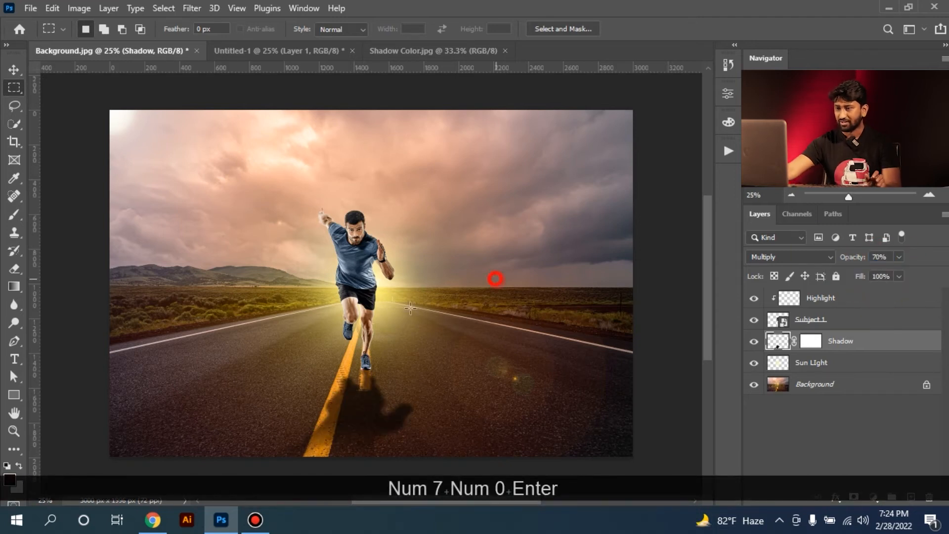
# Add a new layer above the Shadow layer and paint a soft dark contact shadow under the planted shoe with a 30 px brush
pyautogui.press('ctrl+KP_Subtract')
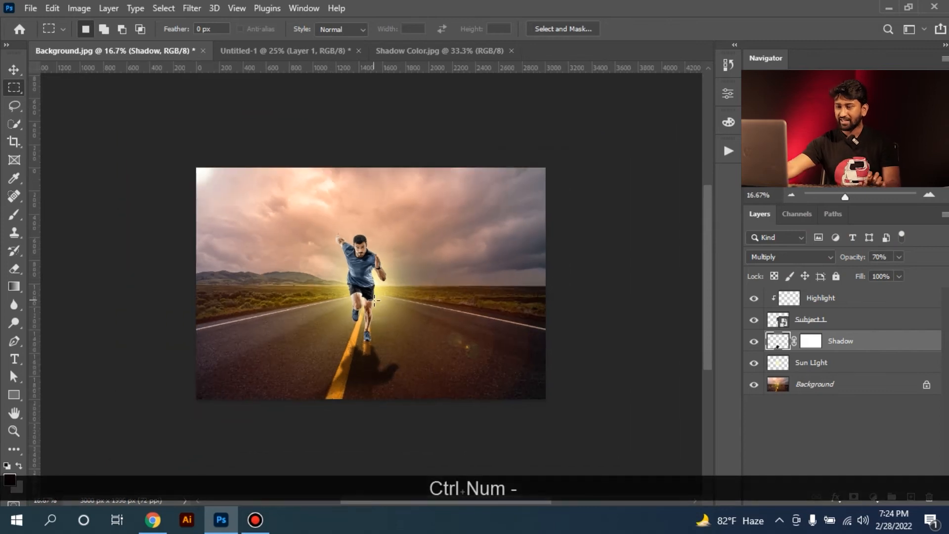
pyautogui.keyDown('ctrl'); pyautogui.click(374, 365); pyautogui.keyUp('ctrl')
pyautogui.keyDown('ctrl'); pyautogui.click(375, 363); pyautogui.keyUp('ctrl')
pyautogui.moveTo(424, 360); pyautogui.dragTo(400, 301)
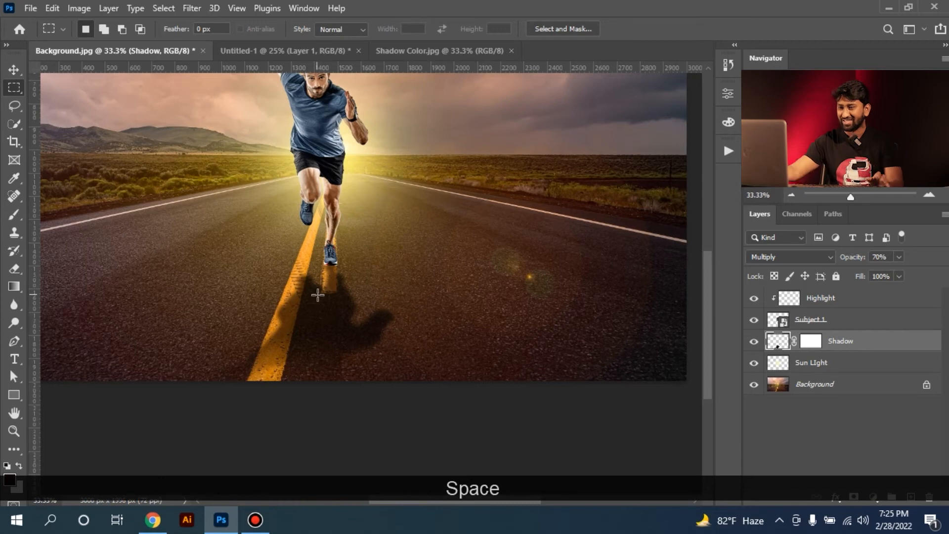
pyautogui.keyDown('ctrl'); pyautogui.click(345, 273); pyautogui.keyUp('ctrl')
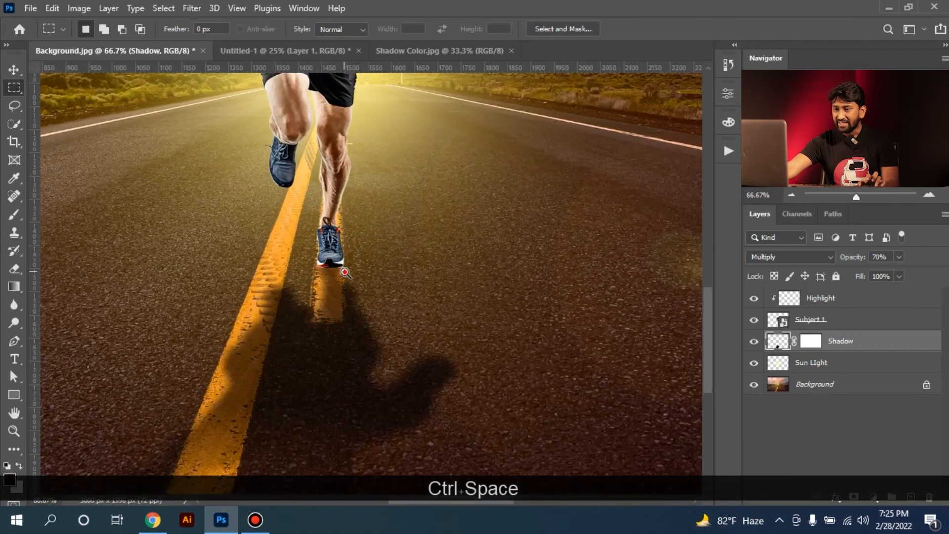
pyautogui.keyDown('ctrl'); pyautogui.click(344, 273); pyautogui.keyUp('ctrl')
pyautogui.keyDown('ctrl'); pyautogui.click(329, 275); pyautogui.keyUp('ctrl')
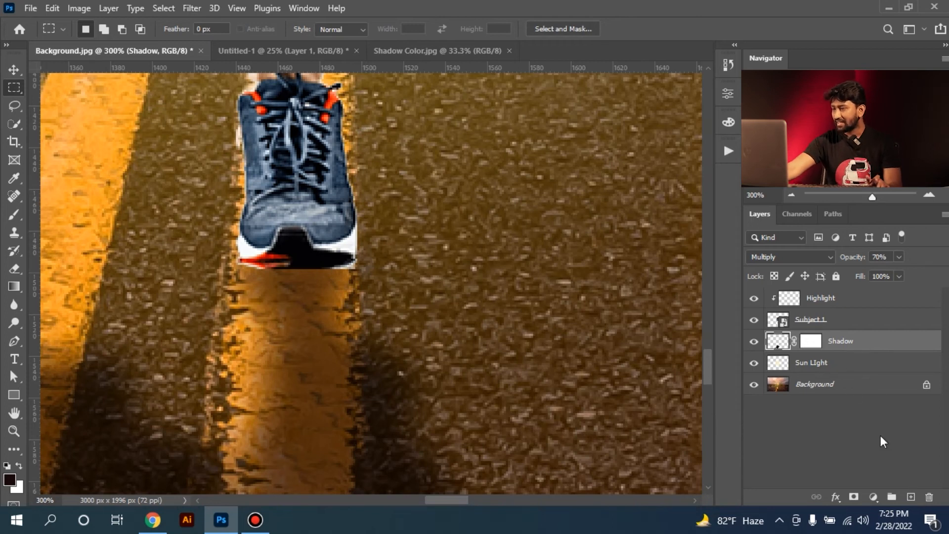
pyautogui.click(911, 497)
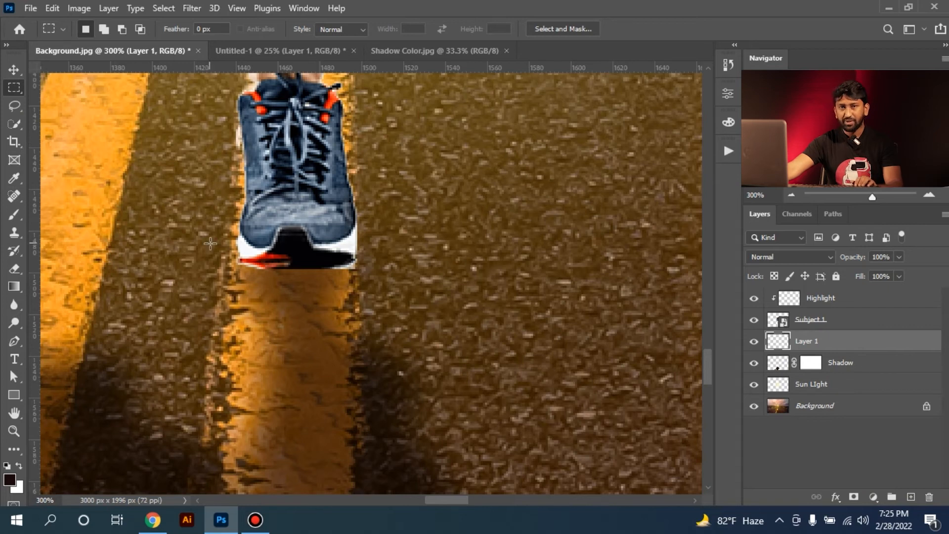
pyautogui.press('b')
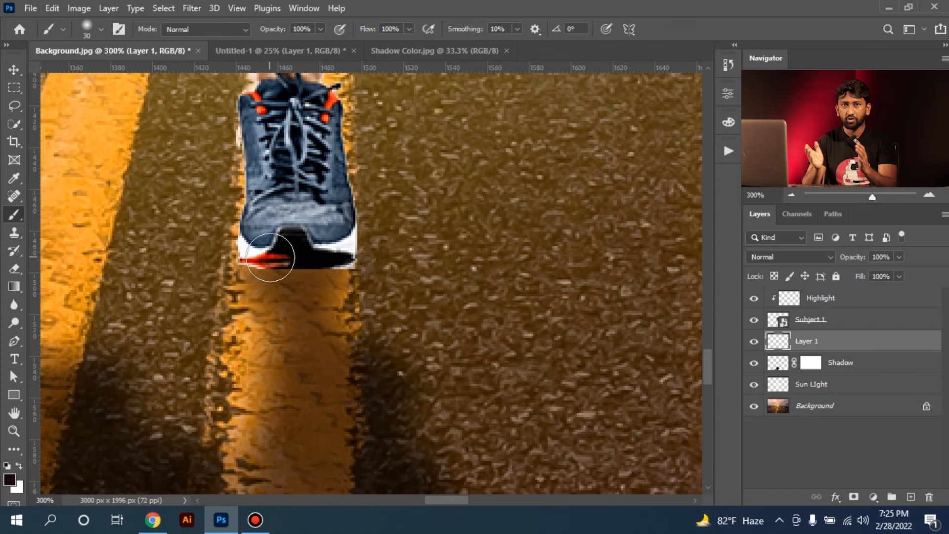
pyautogui.moveTo(262, 258)
pyautogui.mouseDown()
pyautogui.moveTo(335, 263)
pyautogui.moveTo(329, 272)
pyautogui.moveTo(262, 261)
pyautogui.moveTo(252, 238)
pyautogui.moveTo(252, 250)
pyautogui.moveTo(293, 226)
pyautogui.moveTo(331, 242)
pyautogui.mouseUp()
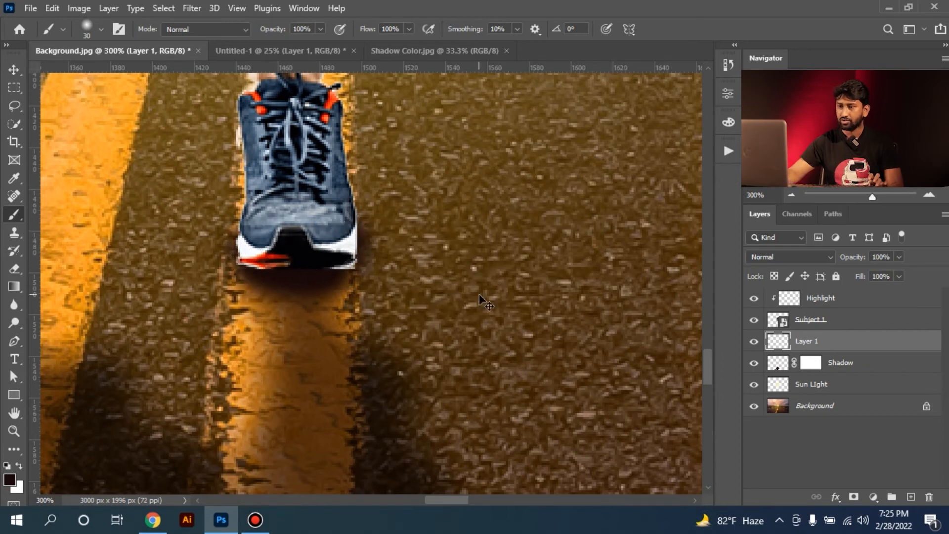
# Set the contact shadow layer to Multiply blending at 80% opacity and check the whole image
pyautogui.press('ctrl+KP_Subtract')
pyautogui.press('ctrl+KP_Subtract')
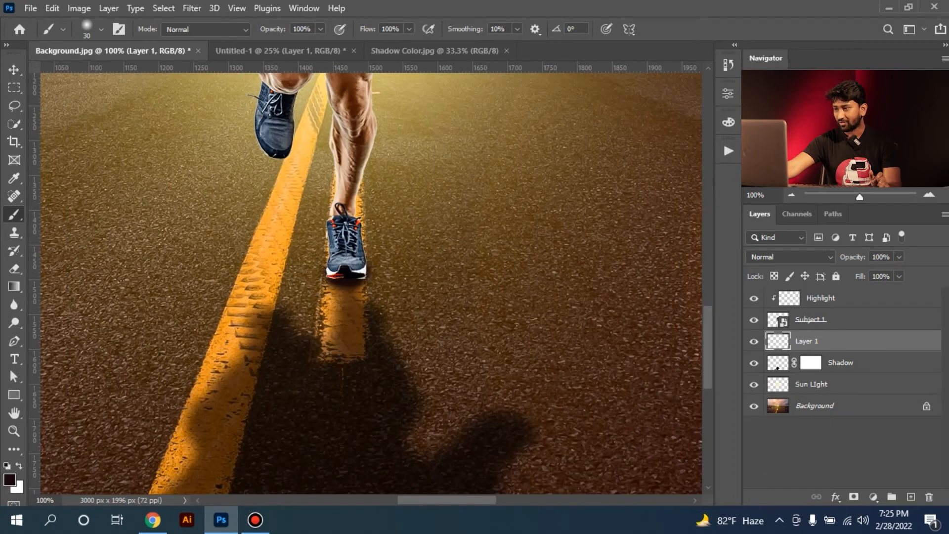
pyautogui.click(786, 258)
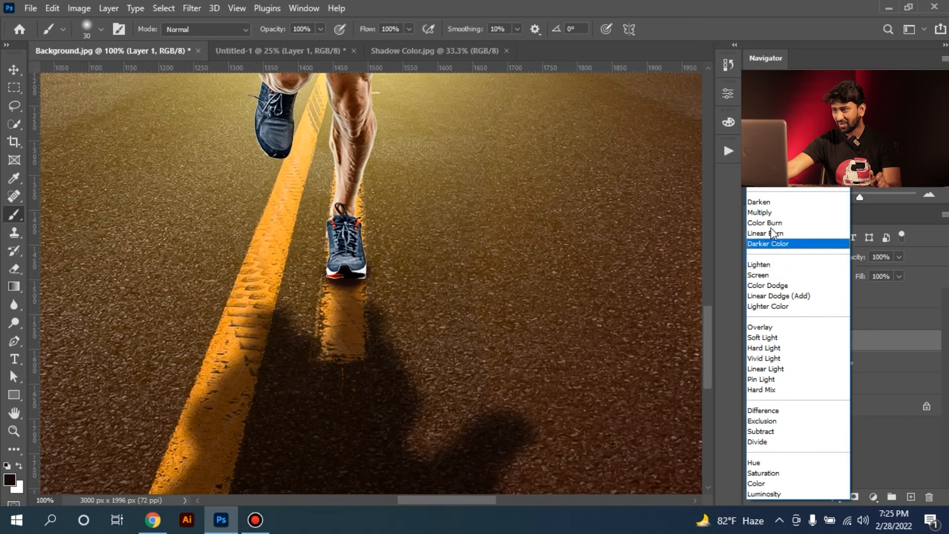
pyautogui.click(769, 213)
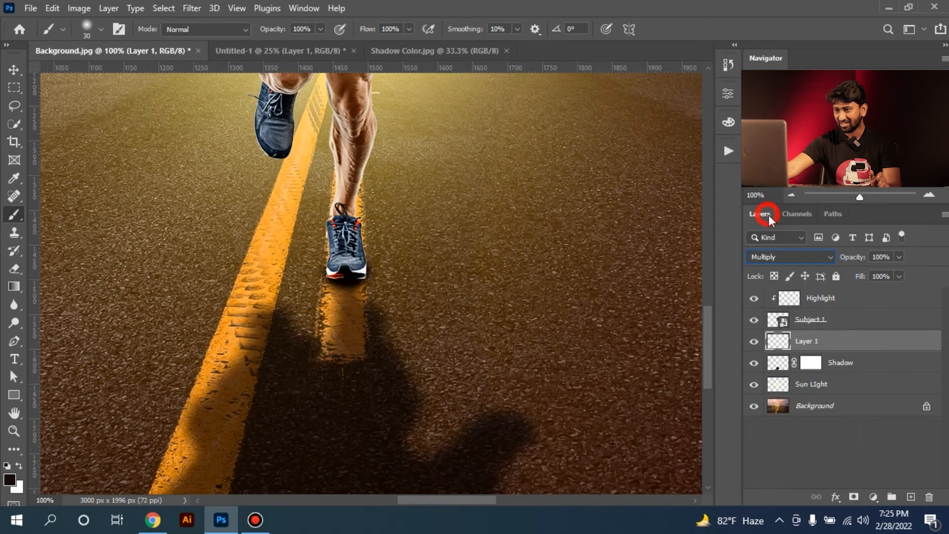
pyautogui.click(6, 87)
pyautogui.click(401, 244)
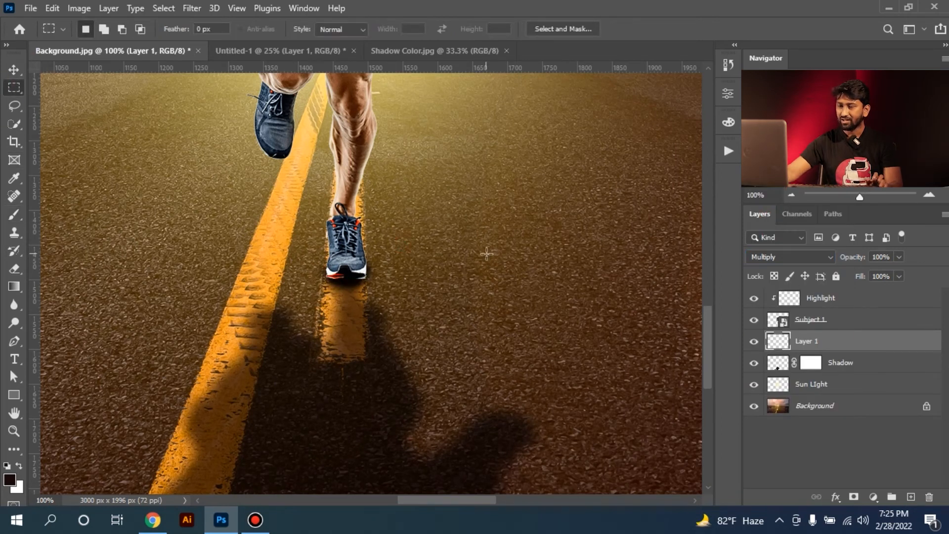
pyautogui.hotkey('ctrl', '-')
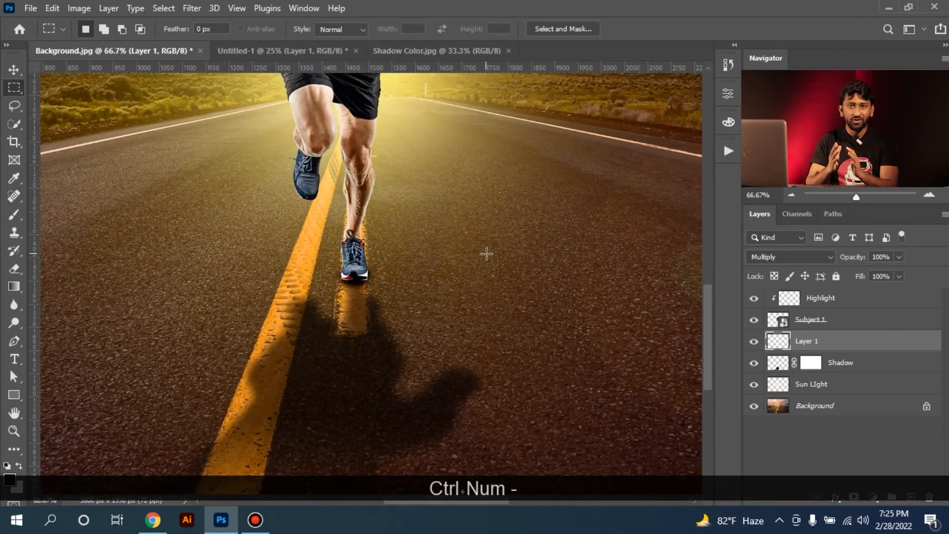
pyautogui.press('8')
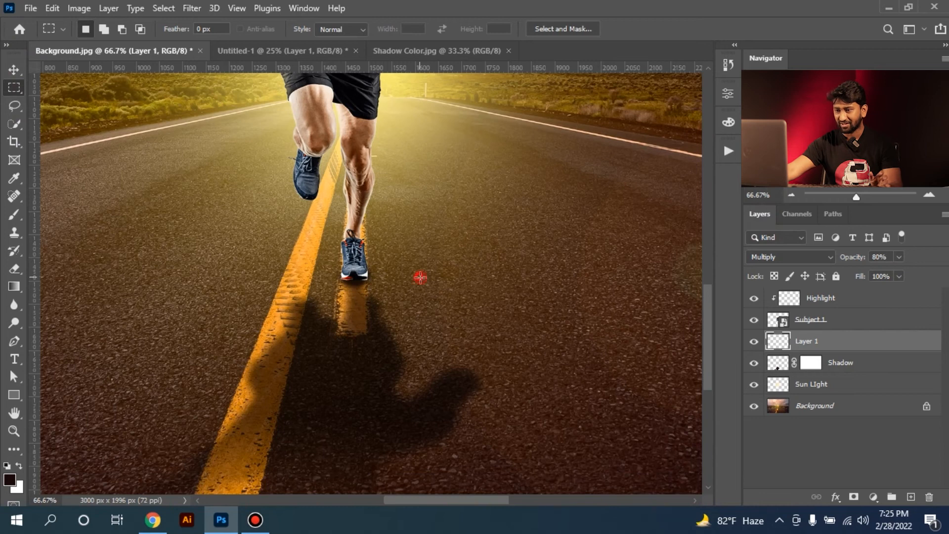
pyautogui.hotkey('ctrl', '0')
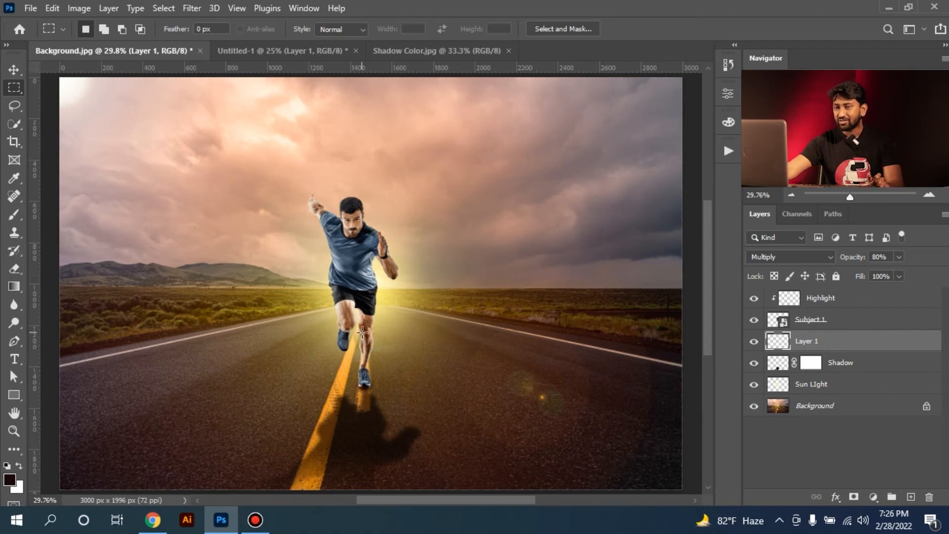
# Switch to the Untitled-1 document and rename the standing couple's layer as Subject 2
pyautogui.click(265, 52)
pyautogui.keyDown('ctrl'); pyautogui.click(355, 361); pyautogui.keyUp('ctrl')
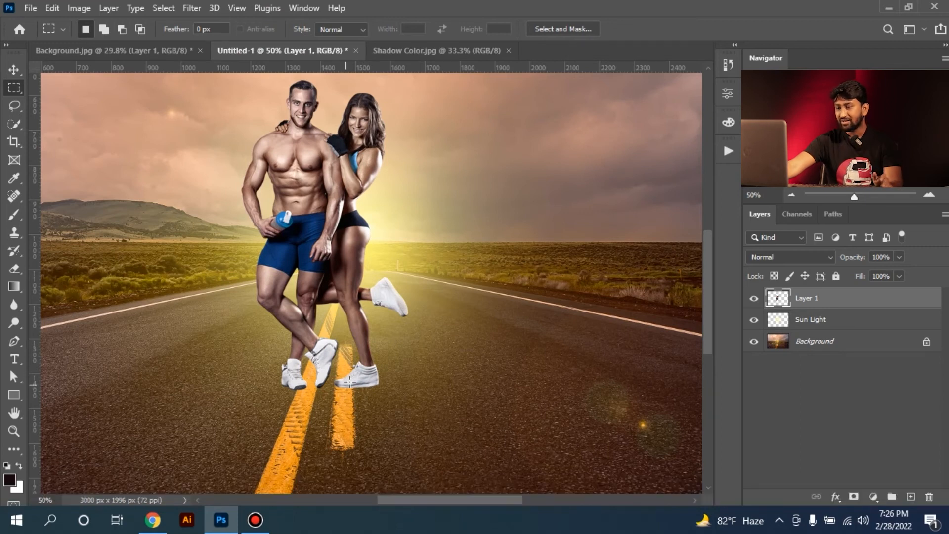
pyautogui.hotkey('ctrl', '-')
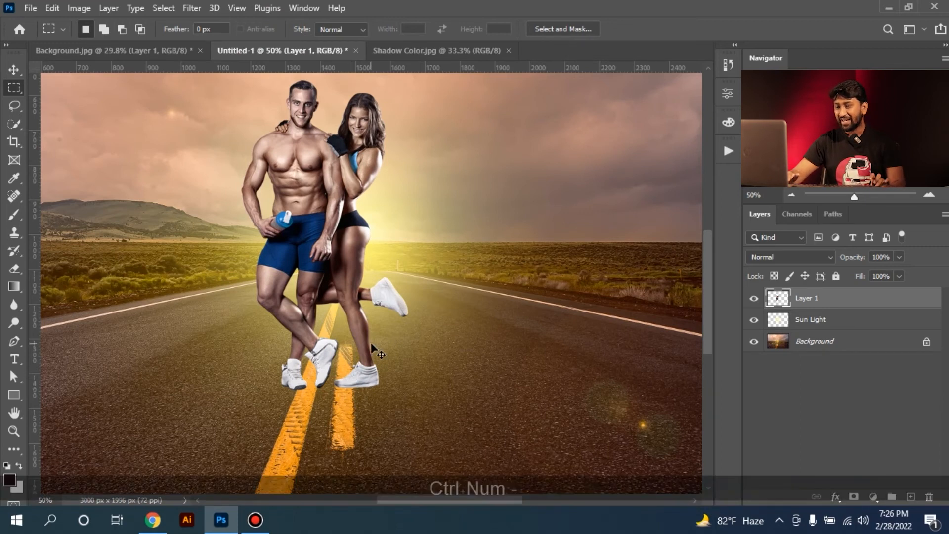
pyautogui.hotkey('ctrl', '0')
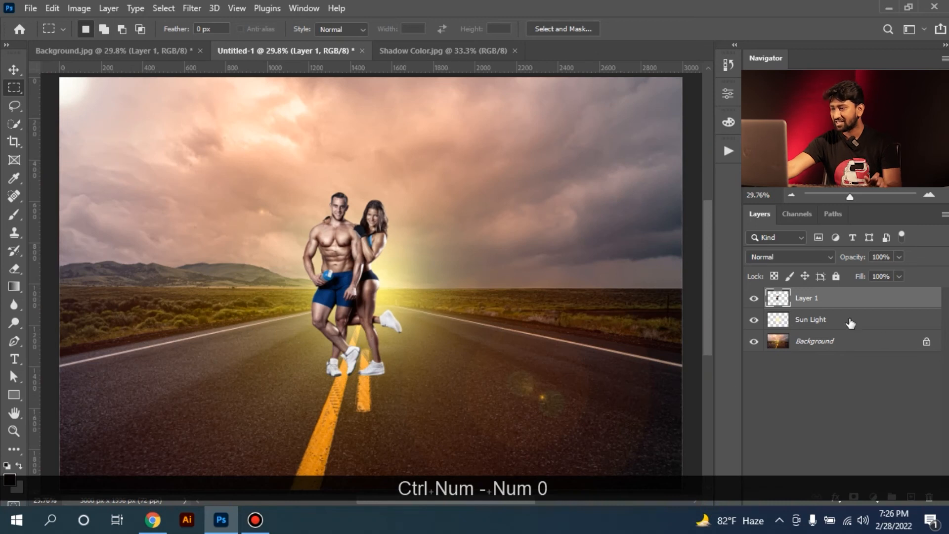
pyautogui.doubleClick(807, 299)
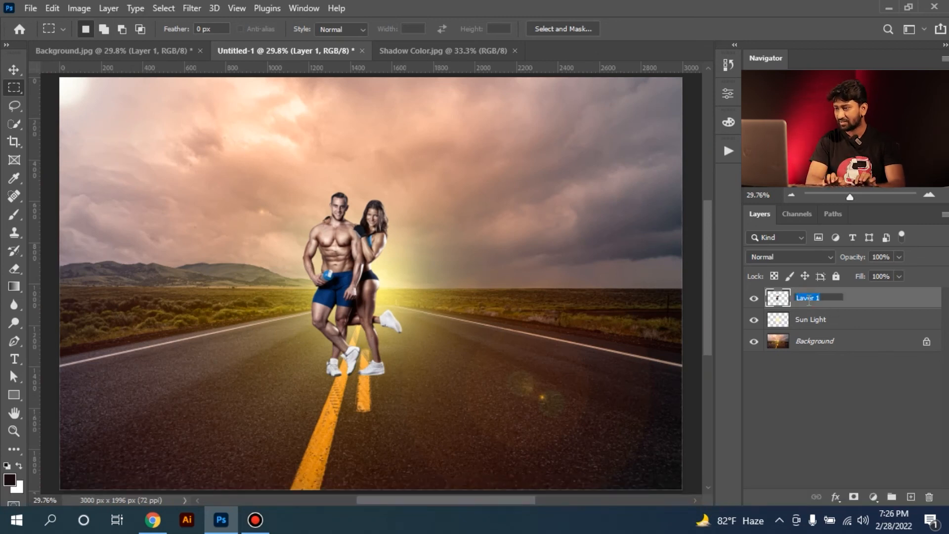
pyautogui.write('Subject')
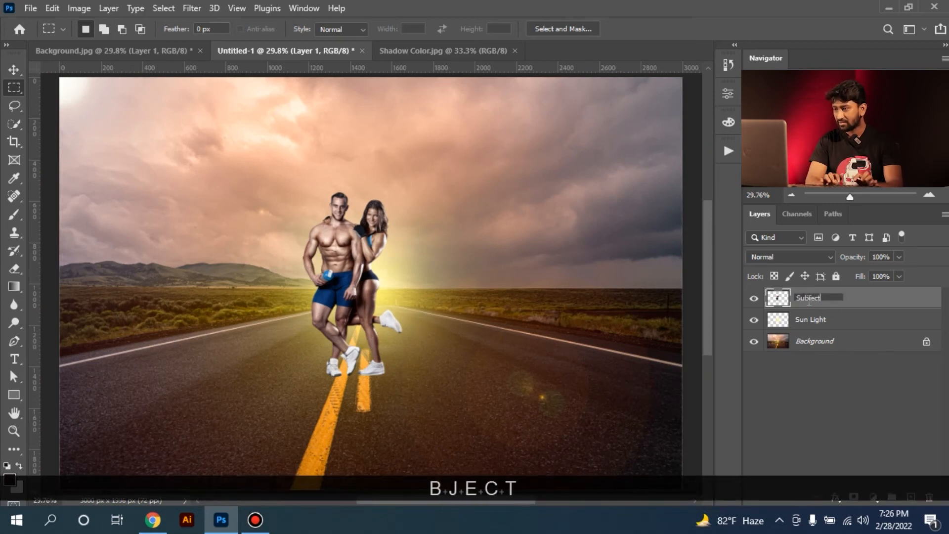
pyautogui.write(' 2')
pyautogui.press('Return')
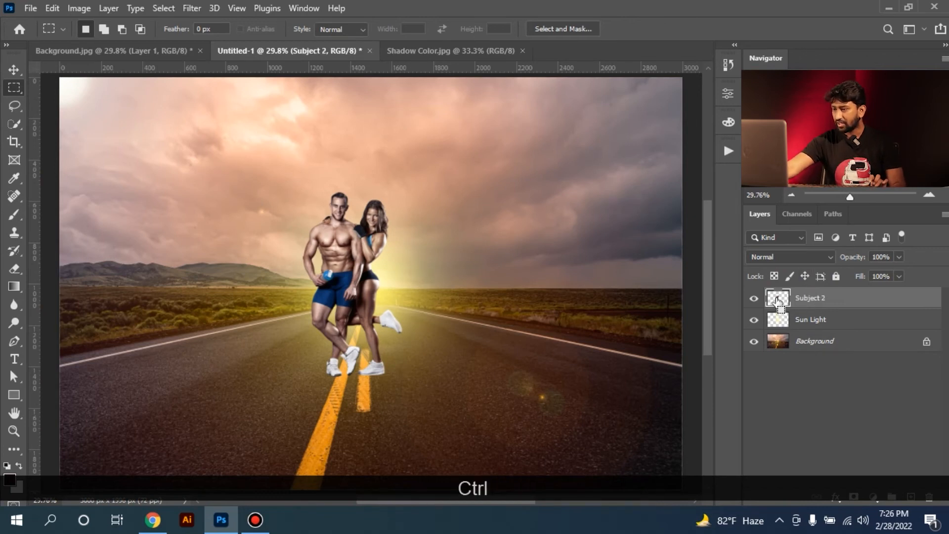
# Add a new layer directly below the Subject 2 layer and name it Shadow
pyautogui.keyDown('ctrl'); pyautogui.click(911, 498); pyautogui.keyUp('ctrl')
pyautogui.doubleClick(811, 323)
pyautogui.write('Shadow')
pyautogui.press('Return')
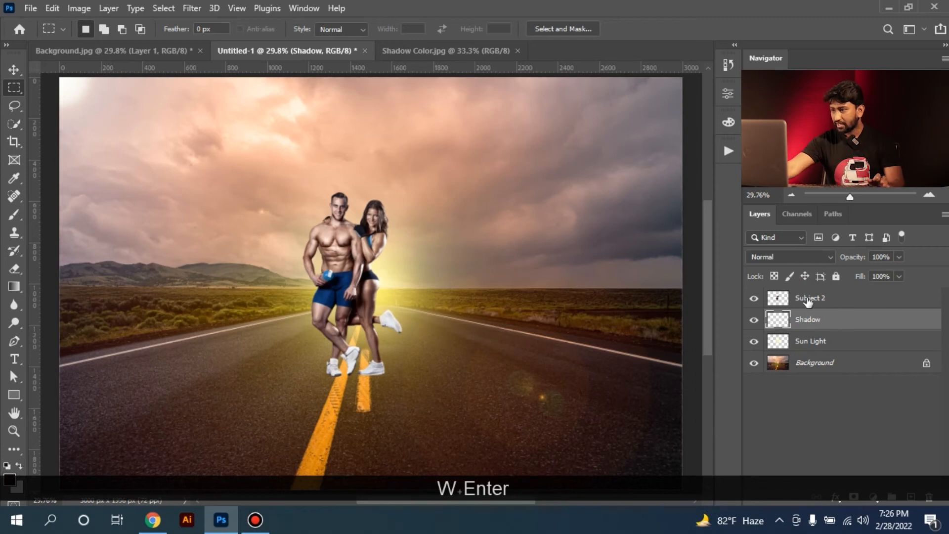
# Load the couple's outline as a selection, fill it with the dark foreground colour on the Shadow layer, and deselect
pyautogui.keyDown('ctrl'); pyautogui.click(778, 297); pyautogui.keyUp('ctrl')
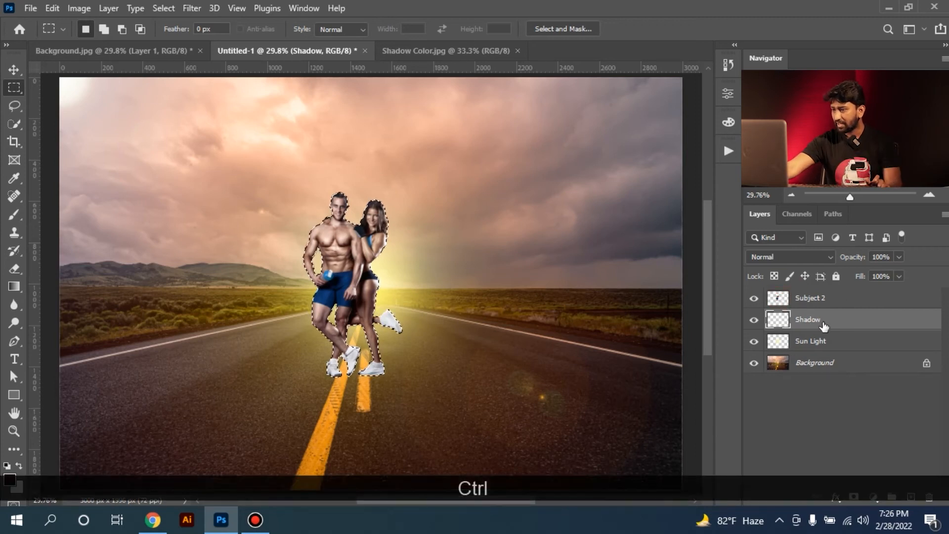
pyautogui.hotkey('alt', 'BackSpace')
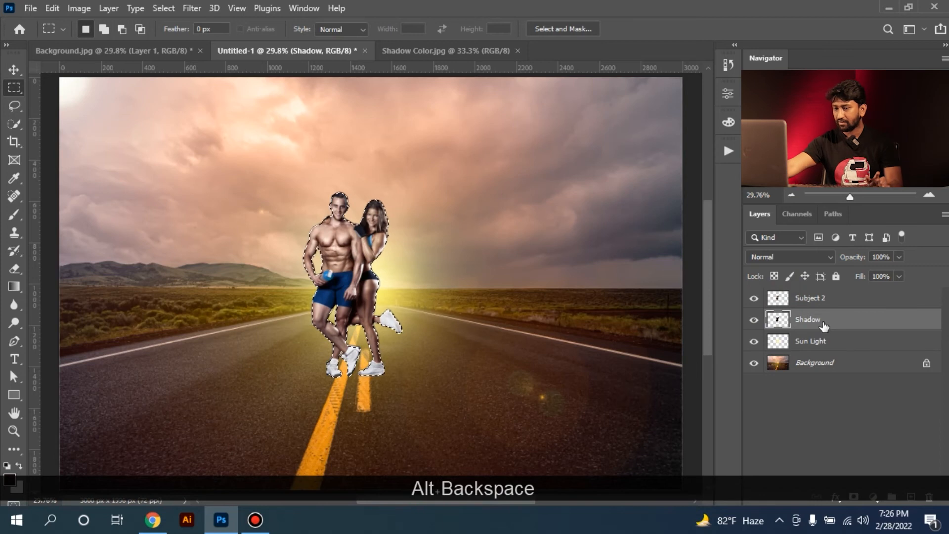
pyautogui.click(406, 259)
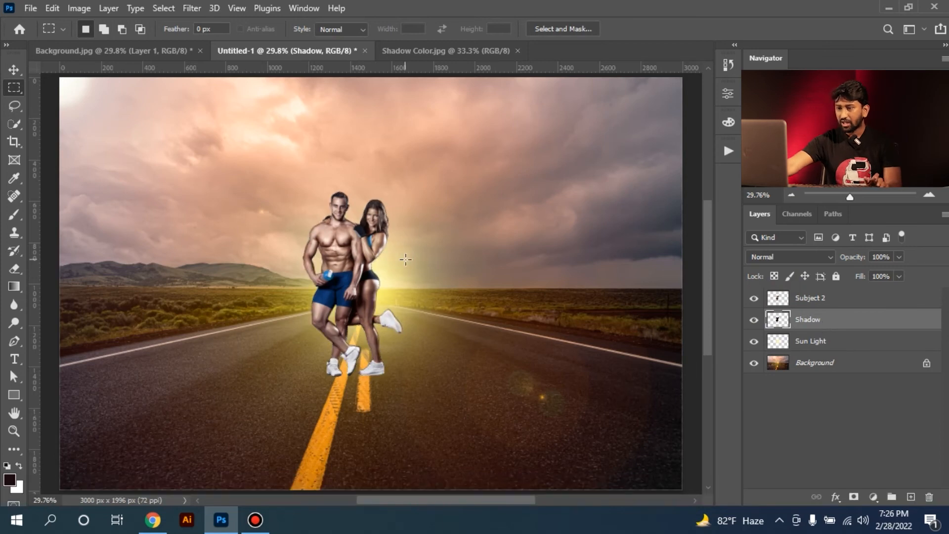
# Flip the Shadow layer vertically and move it down so it extends from beneath the couple's feet
pyautogui.hotkey('ctrl', 't')
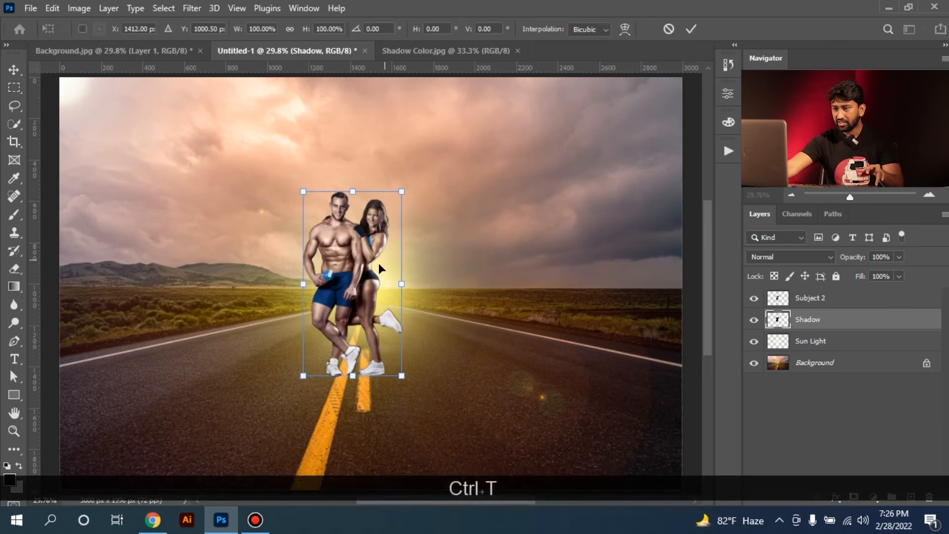
pyautogui.rightClick(362, 227)
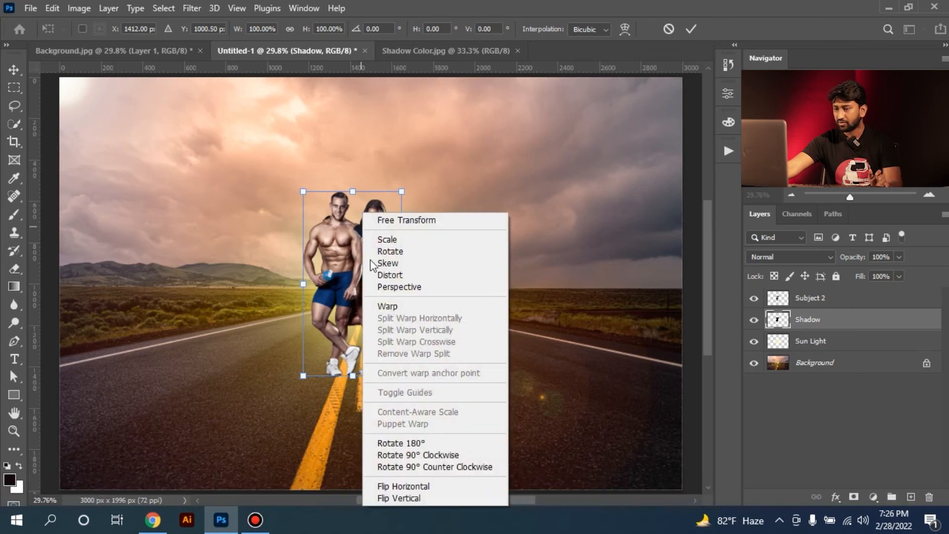
pyautogui.click(424, 499)
pyautogui.moveTo(376, 260); pyautogui.dragTo(383, 318)
pyautogui.press('Return')
pyautogui.press('m')
# Set the Shadow layer's blending mode to Multiply
pyautogui.keyDown('ctrl'); pyautogui.click(369, 433); pyautogui.keyUp('ctrl')
pyautogui.keyDown('ctrl'); pyautogui.click(370, 434); pyautogui.keyUp('ctrl')
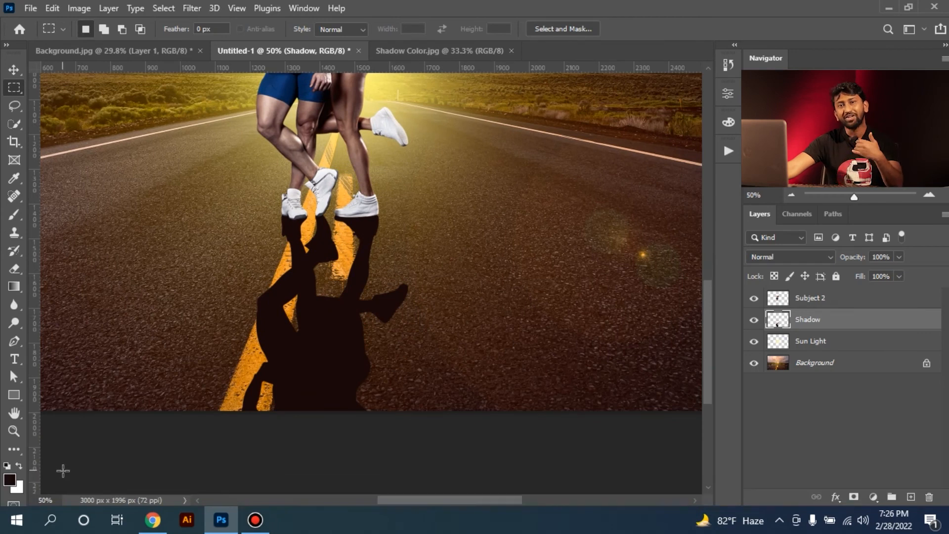
pyautogui.click(779, 258)
pyautogui.click(811, 207)
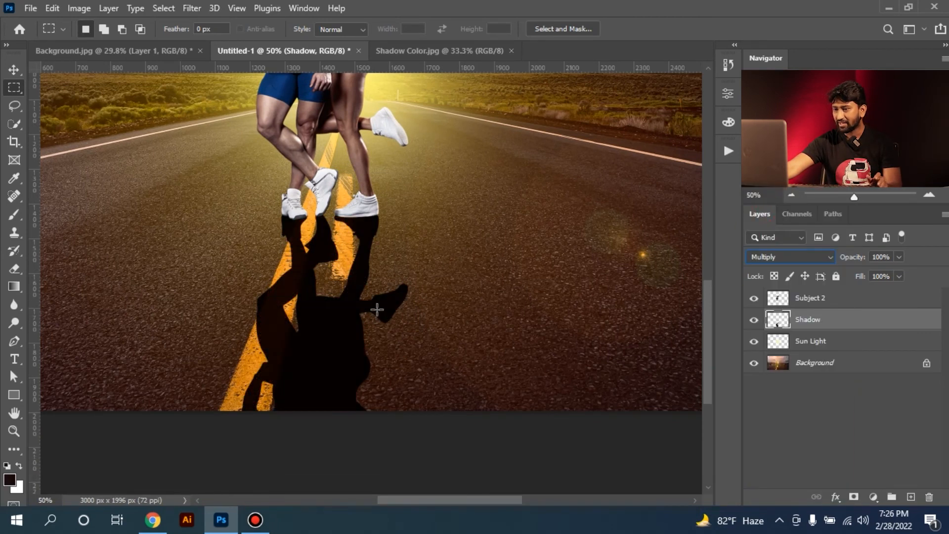
# Shorten the couple's shadow to about 78% of its height, keeping its upper edge at the feet
pyautogui.hotkey('ctrl', 't')
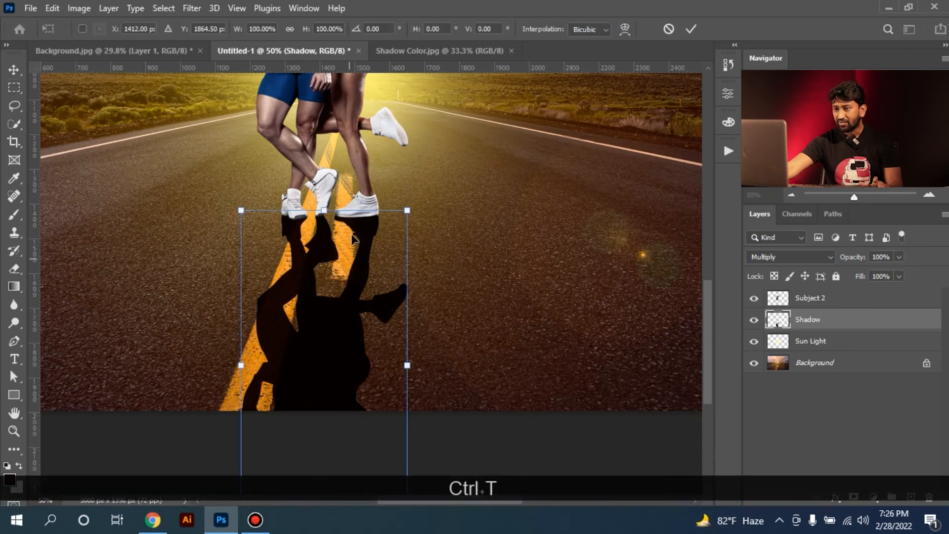
pyautogui.rightClick(327, 340)
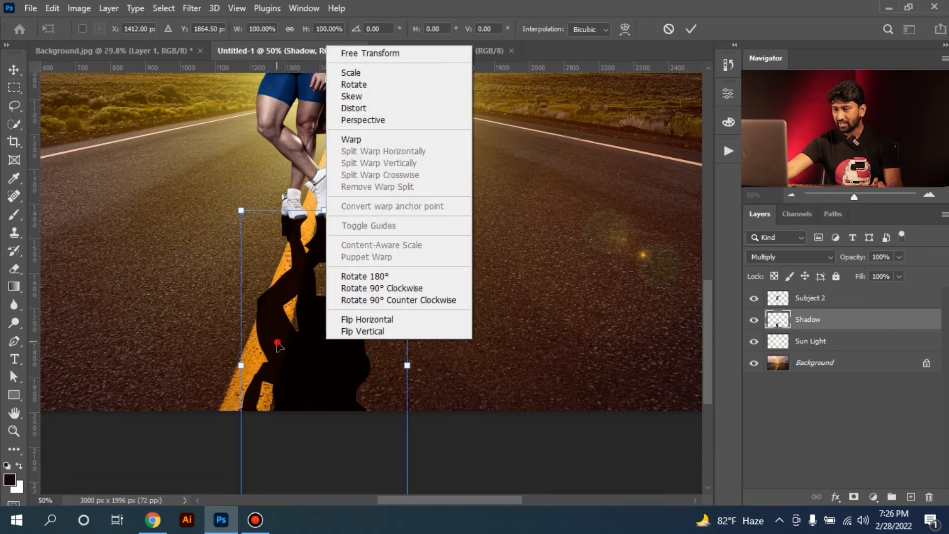
pyautogui.click(277, 342)
pyautogui.press('space')
pyautogui.moveTo(328, 415); pyautogui.dragTo(329, 304)
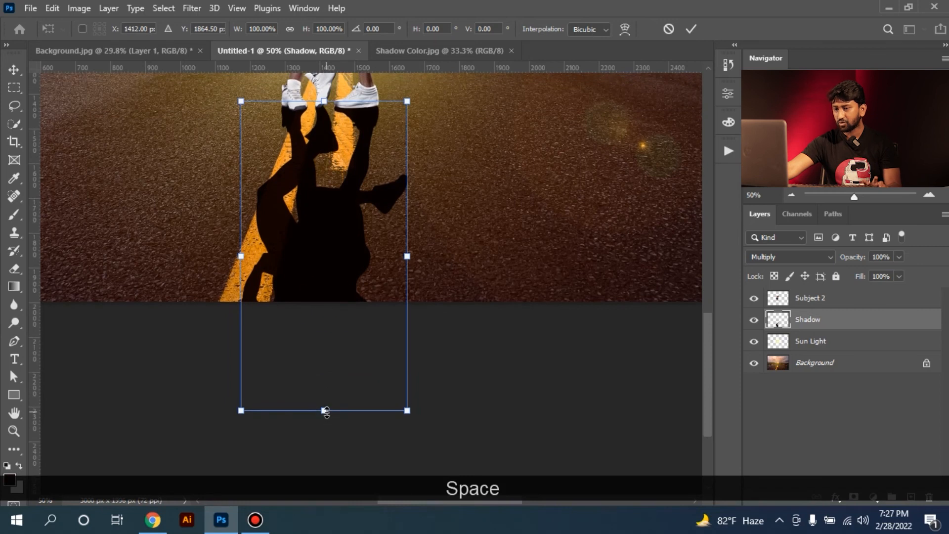
pyautogui.moveTo(329, 412); pyautogui.dragTo(332, 333)
pyautogui.press('space')
pyautogui.moveTo(344, 244); pyautogui.dragTo(344, 325)
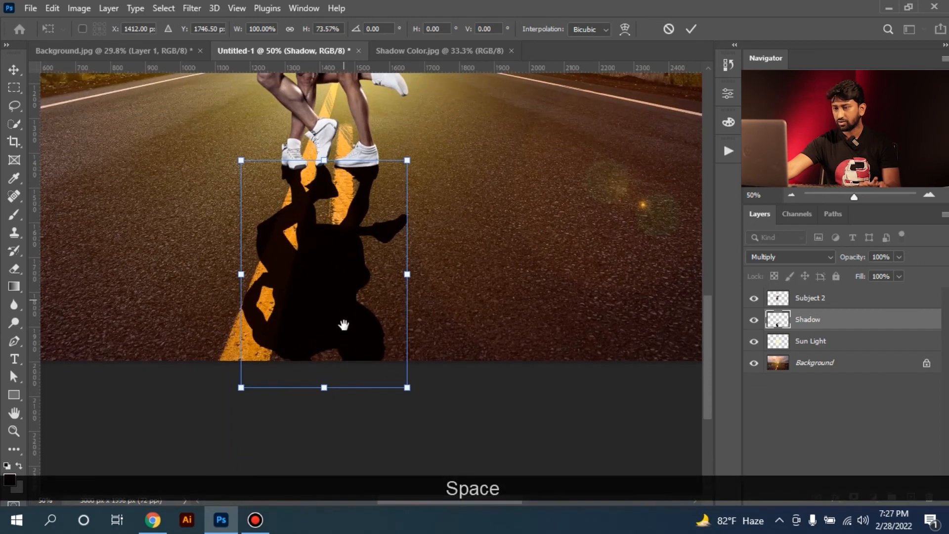
pyautogui.moveTo(323, 392); pyautogui.dragTo(324, 412)
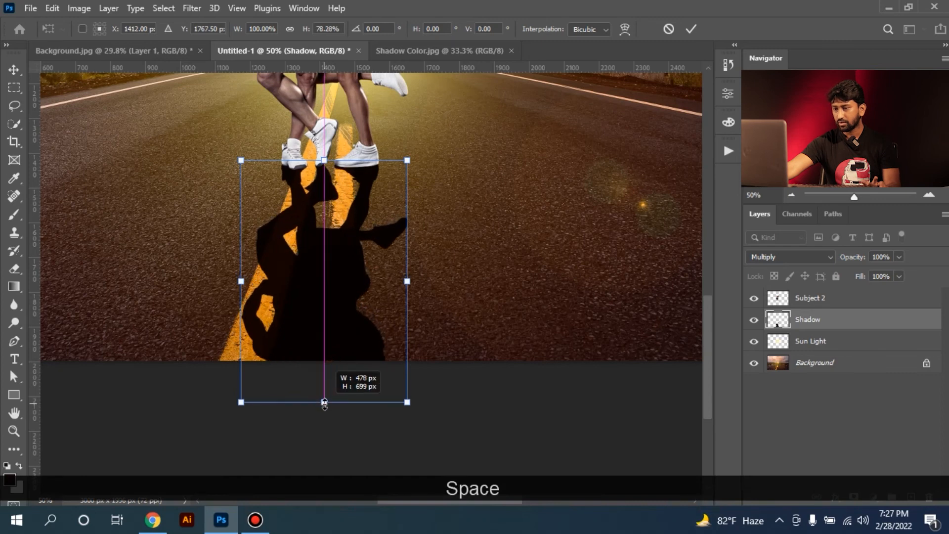
# Apply a perspective transform that spreads the shadow's far end to about 205% width
pyautogui.rightClick(352, 276)
pyautogui.click(396, 286)
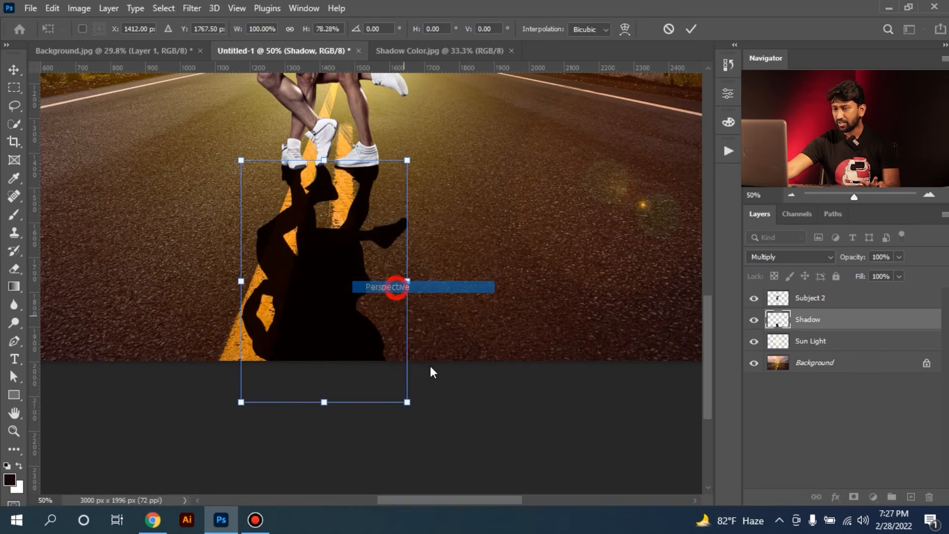
pyautogui.moveTo(407, 402); pyautogui.dragTo(495, 354)
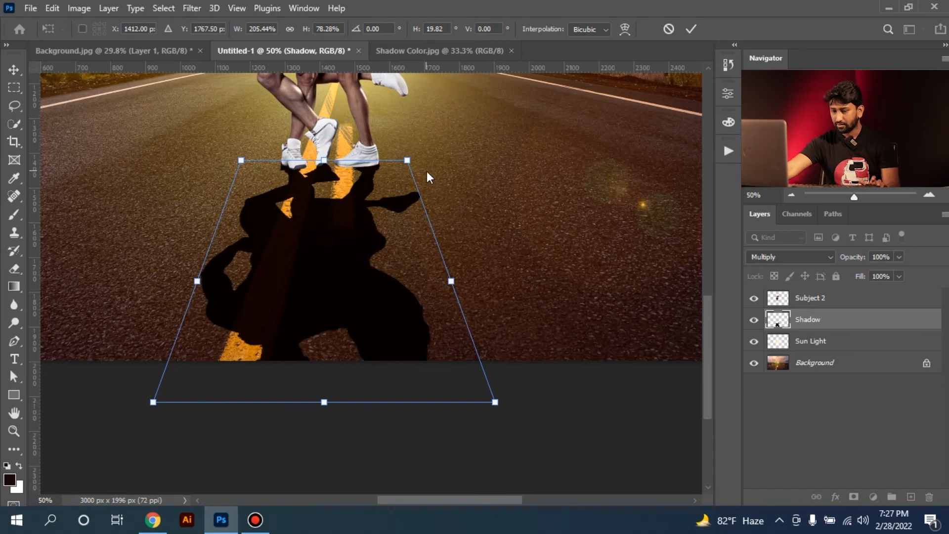
pyautogui.press('Return')
# Move the shadow down slightly so its upper edge sits just below the shoes, and check the whole image
pyautogui.keyDown('ctrl'); pyautogui.click(360, 198); pyautogui.keyUp('ctrl')
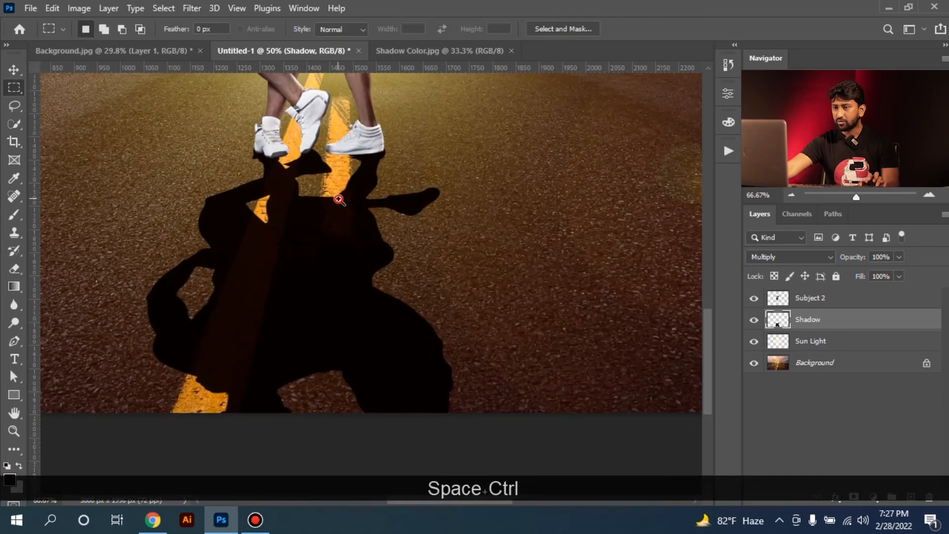
pyautogui.moveTo(382, 206); pyautogui.dragTo(384, 213)
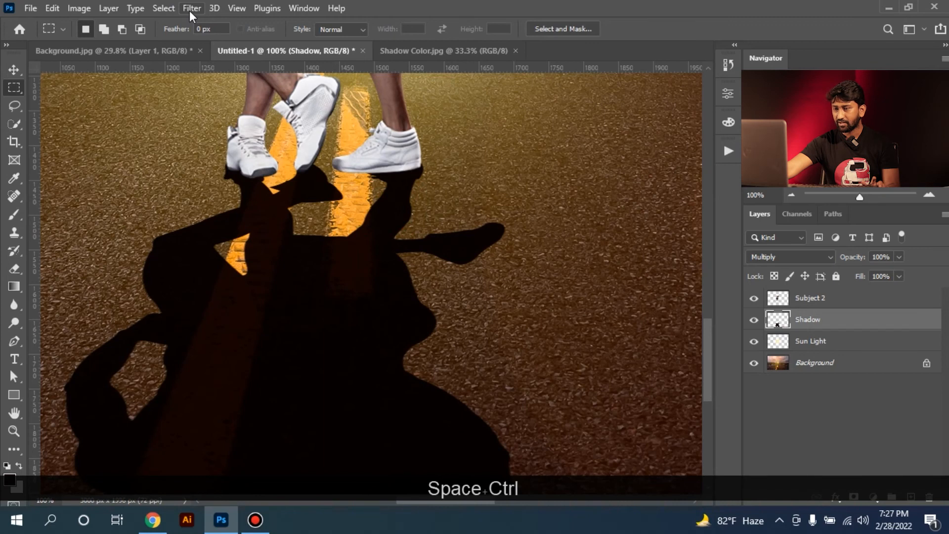
pyautogui.keyDown('ctrl'); pyautogui.click(334, 241); pyautogui.keyUp('ctrl')
pyautogui.moveTo(335, 241); pyautogui.dragTo(335, 294)
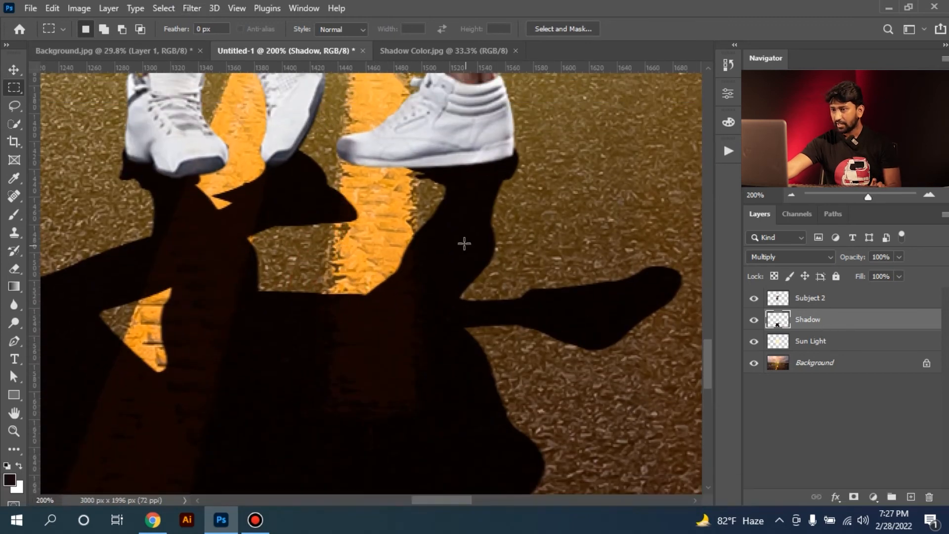
pyautogui.keyDown('ctrl'); pyautogui.click(466, 202); pyautogui.keyUp('ctrl')
pyautogui.moveTo(466, 203); pyautogui.dragTo(468, 229)
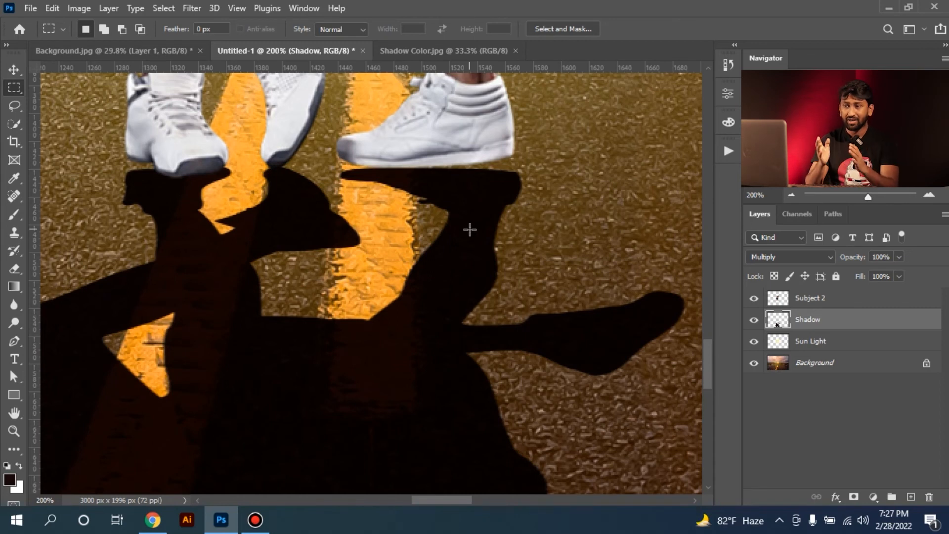
pyautogui.moveTo(109, 151); pyautogui.dragTo(152, 182)
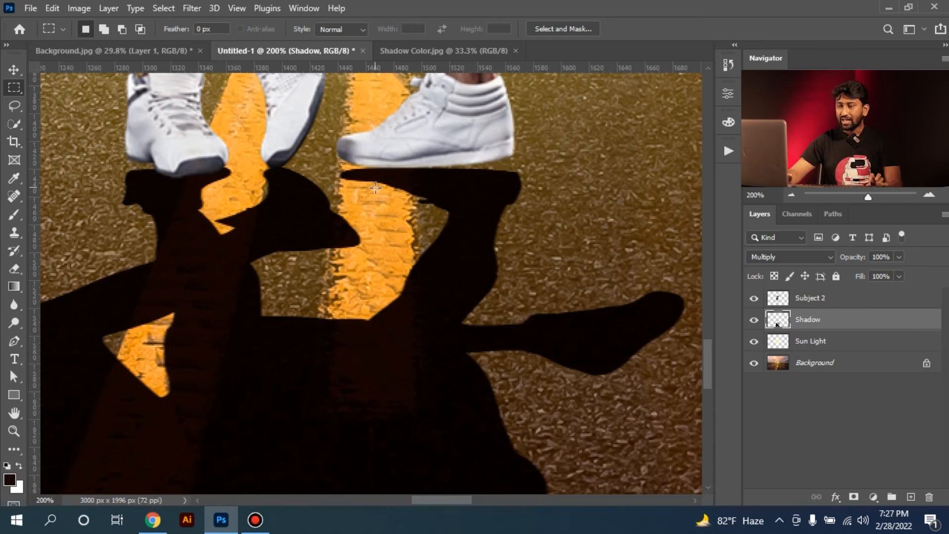
pyautogui.press('ctrl+KP_Subtract')
pyautogui.press('ctrl+KP_0')
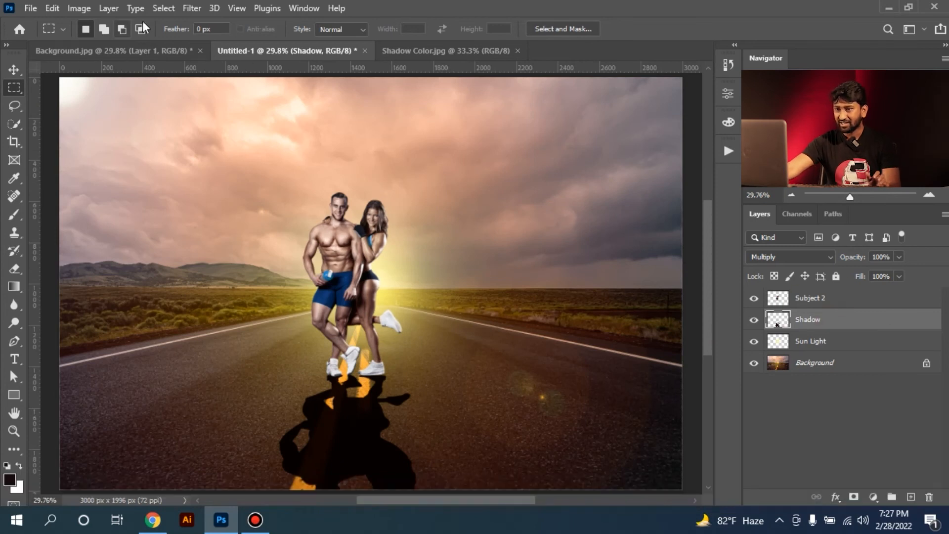
# Start Puppet Warp on the Shadow layer and preview the mesh, leaving its display off
pyautogui.click(53, 8)
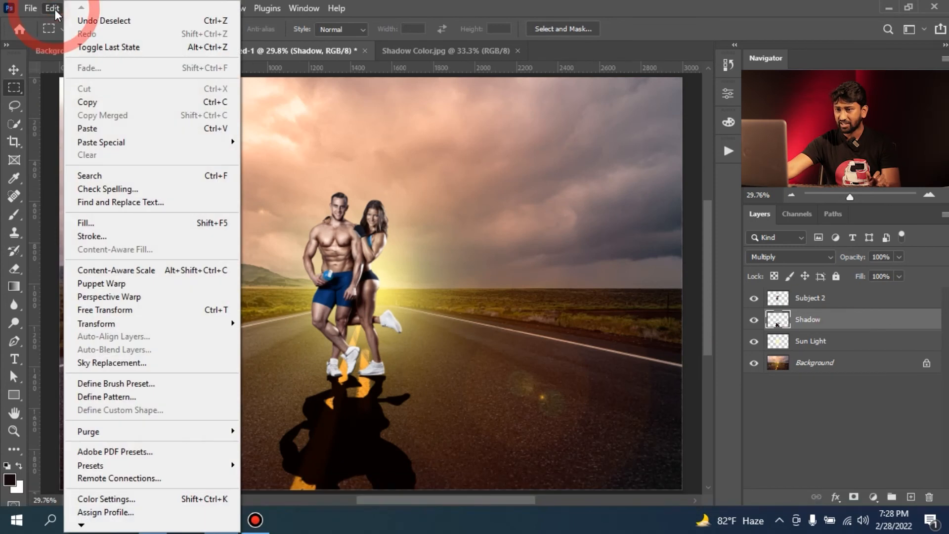
pyautogui.click(141, 287)
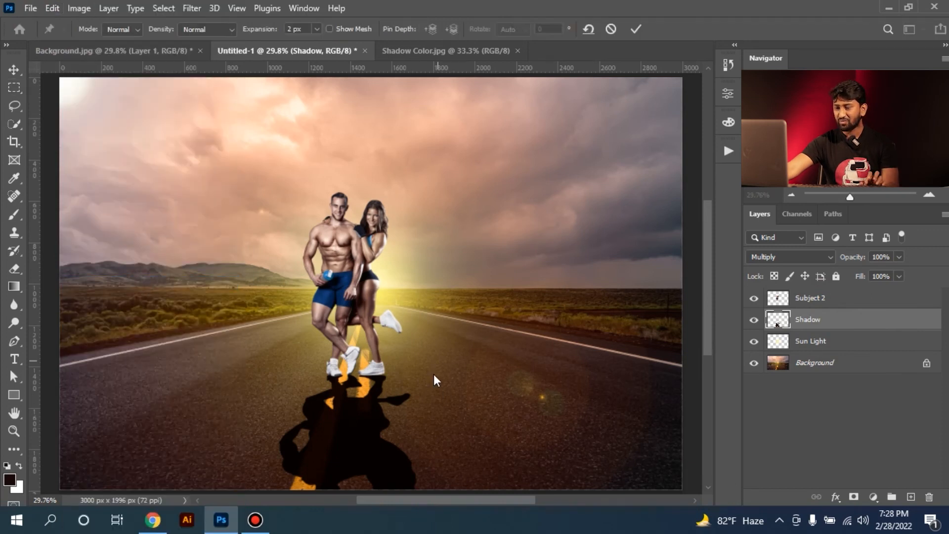
pyautogui.click(329, 30)
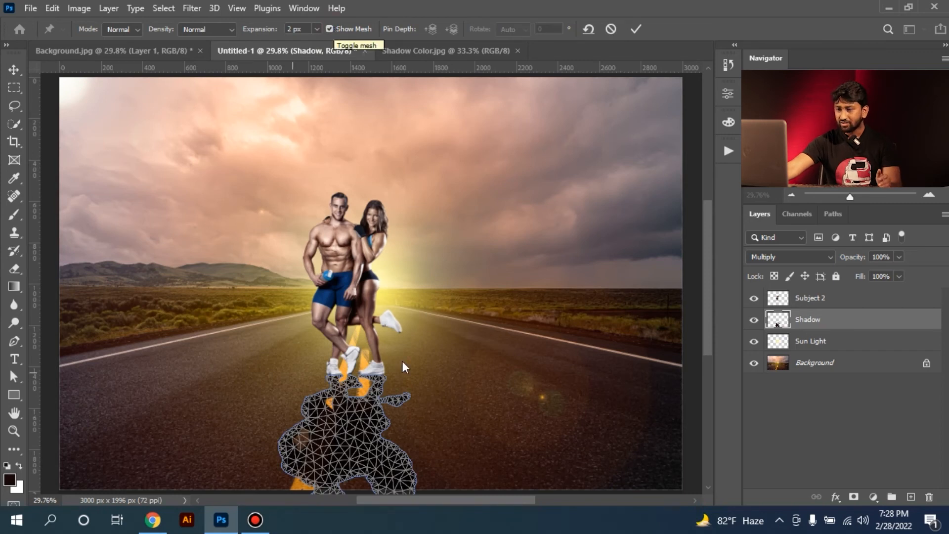
pyautogui.click(329, 29)
# Place four Puppet Warp pins on the shadow under the leftmost shoe: three along the sole and one at the ankle
pyautogui.keyDown('ctrl'); pyautogui.click(356, 379); pyautogui.keyUp('ctrl')
pyautogui.moveTo(356, 379); pyautogui.dragTo(334, 364)
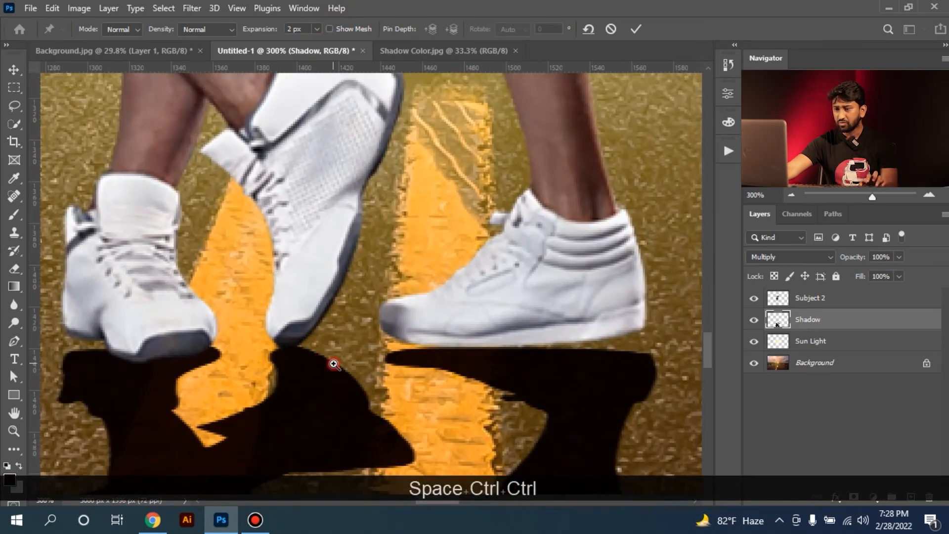
pyautogui.keyDown('ctrl'); pyautogui.click(334, 364); pyautogui.keyUp('ctrl')
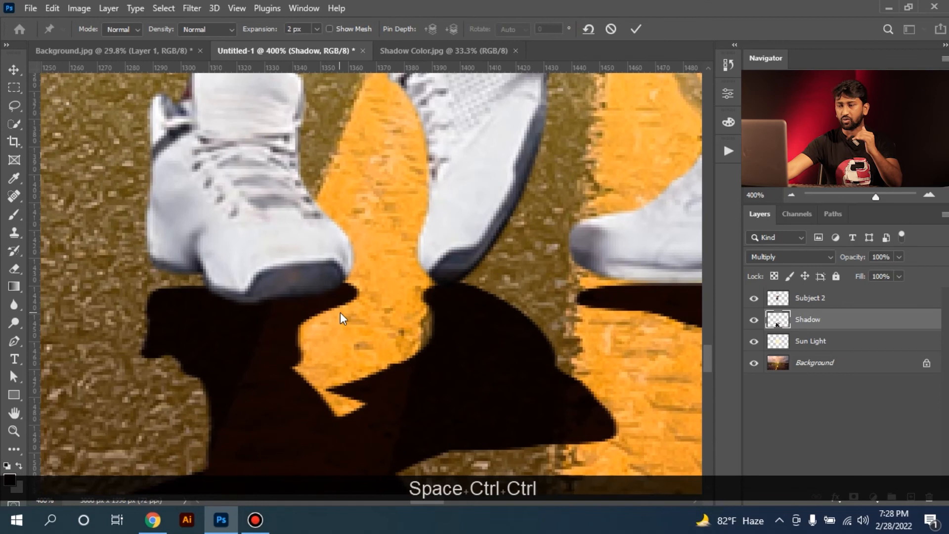
pyautogui.moveTo(250, 287); pyautogui.dragTo(263, 244)
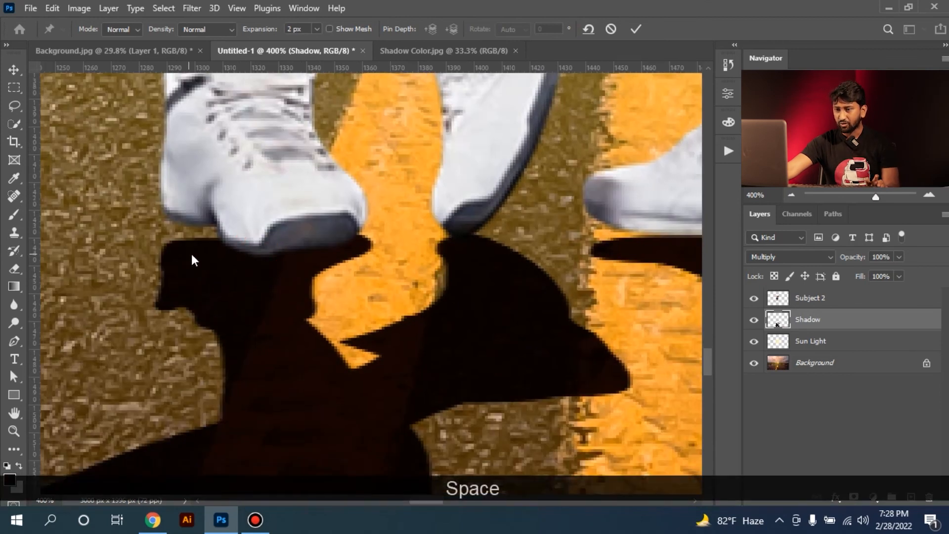
pyautogui.click(190, 254)
pyautogui.click(338, 245)
pyautogui.click(249, 251)
pyautogui.click(252, 312)
# Add three pins to the middle shoe's shadow: at the toe, the heel and the ankle
pyautogui.moveTo(358, 378); pyautogui.dragTo(223, 300)
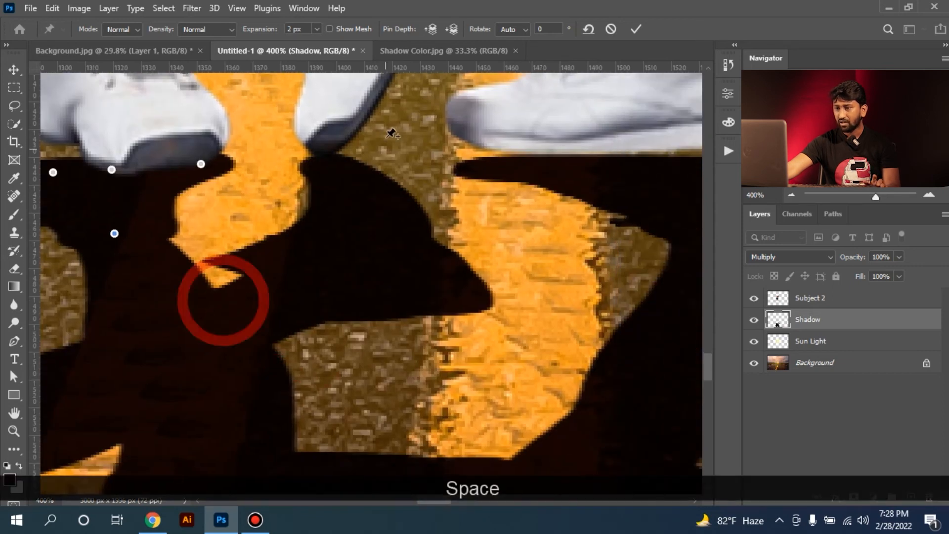
pyautogui.click(326, 161)
pyautogui.click(460, 288)
pyautogui.click(293, 276)
pyautogui.moveTo(519, 230); pyautogui.dragTo(313, 298)
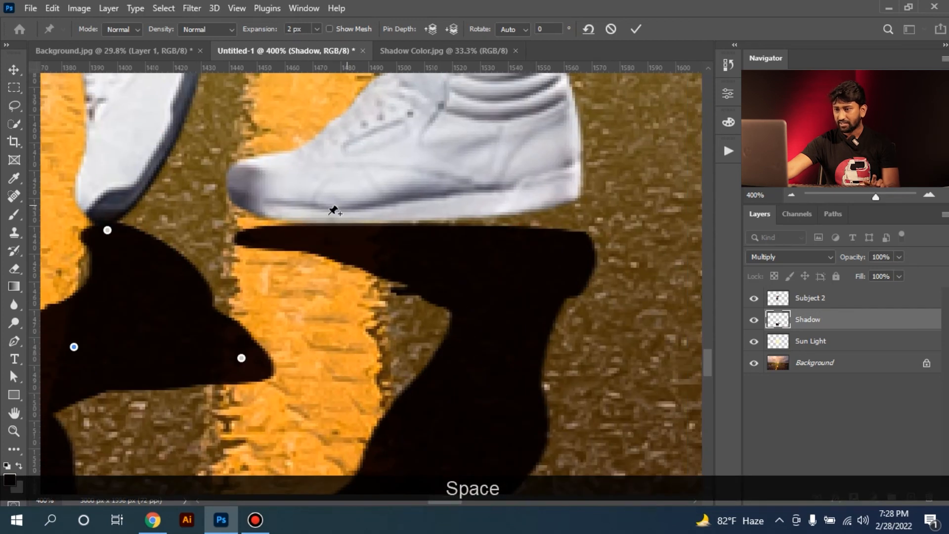
# Add pins along the sole and at the ankle of the woman's standing shoe shadow
pyautogui.click(286, 232)
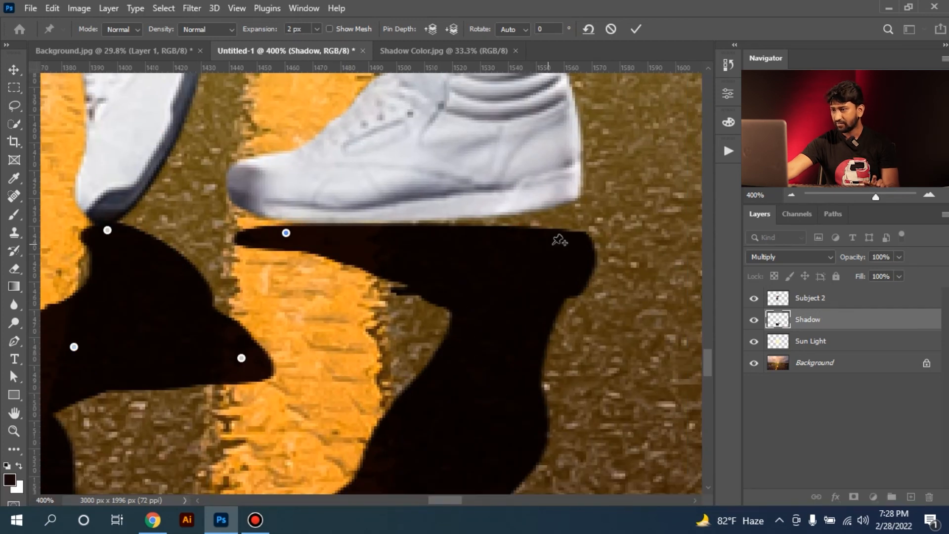
pyautogui.click(535, 240)
pyautogui.click(487, 304)
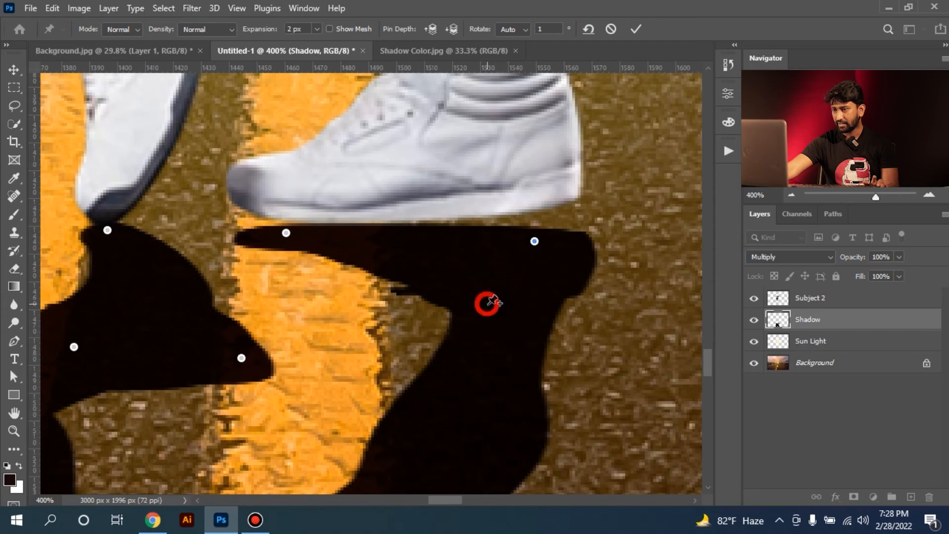
pyautogui.click(420, 233)
pyautogui.press('ctrl+KP_Subtract')
pyautogui.press('ctrl+KP_Subtract')
pyautogui.press('ctrl+KP_Subtract')
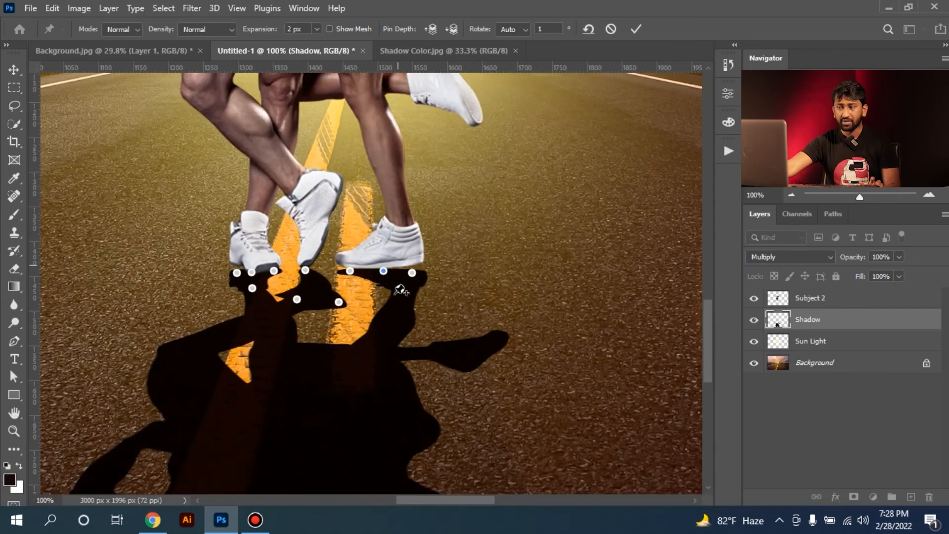
pyautogui.moveTo(274, 271); pyautogui.dragTo(265, 213)
pyautogui.moveTo(343, 367); pyautogui.dragTo(343, 231)
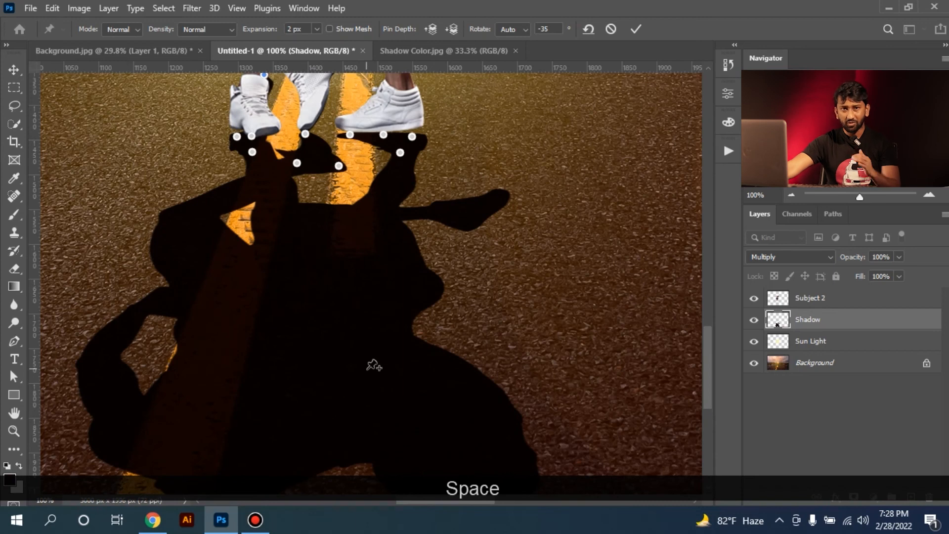
pyautogui.hotkey('ctrl', 'z')
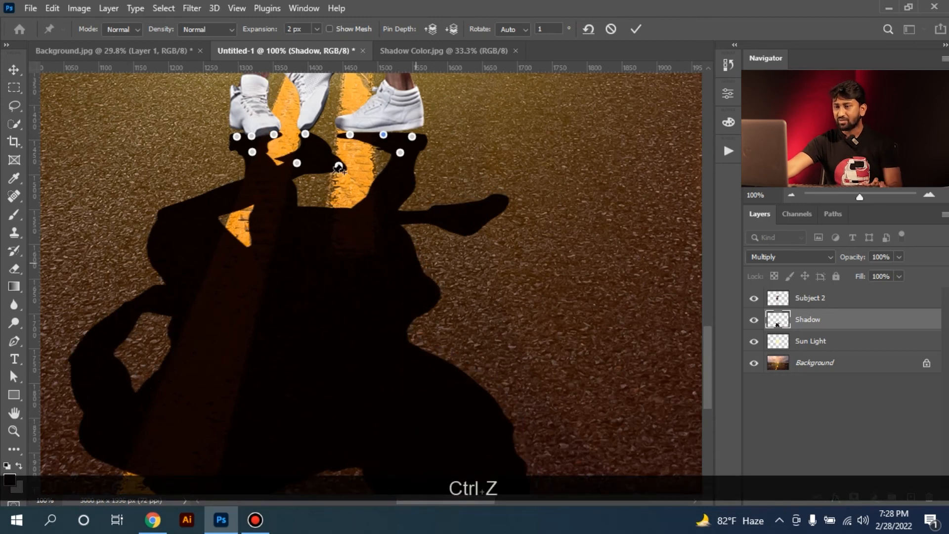
# Add pins to the shadow's knees, upper legs and the woman's raised foot
pyautogui.click(178, 218)
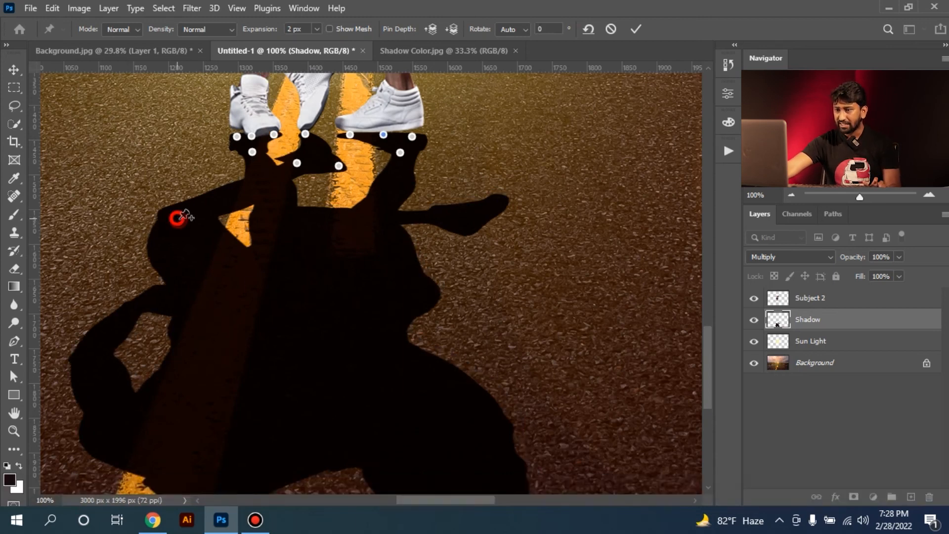
pyautogui.click(277, 213)
pyautogui.click(383, 217)
pyautogui.click(495, 201)
pyautogui.click(435, 216)
pyautogui.press('space')
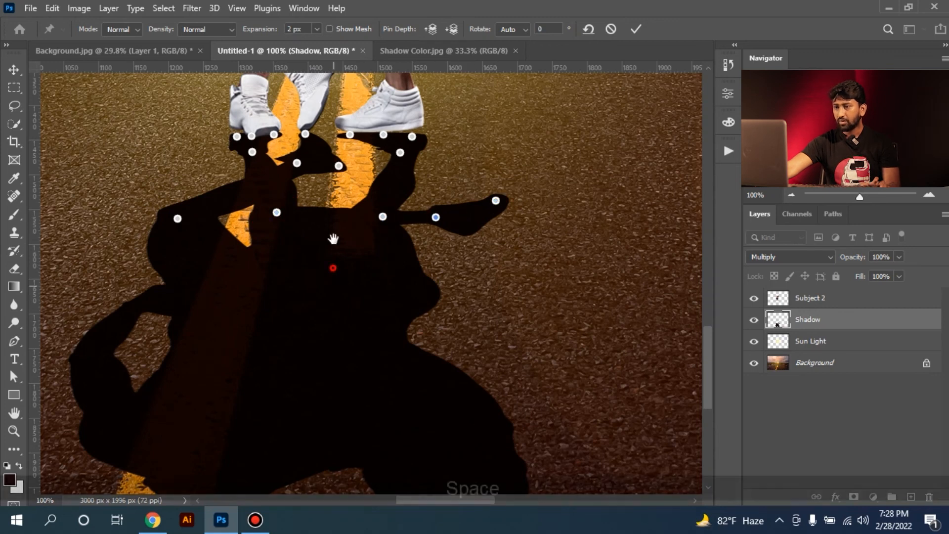
pyautogui.moveTo(332, 283); pyautogui.dragTo(344, 196)
# Spread further pins over the arms, hips, torso and shoulders of the couple's shadow
pyautogui.click(180, 210)
pyautogui.click(100, 271)
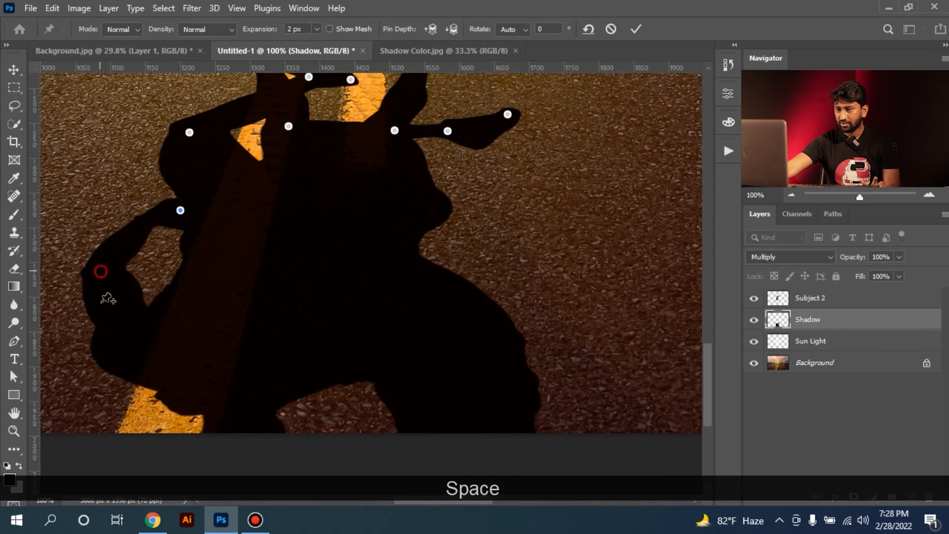
pyautogui.click(128, 337)
pyautogui.click(242, 408)
pyautogui.click(431, 352)
pyautogui.click(511, 340)
pyautogui.click(402, 263)
pyautogui.click(274, 249)
pyautogui.click(410, 198)
pyautogui.click(342, 162)
pyautogui.click(260, 191)
pyautogui.click(345, 352)
pyautogui.press('space')
pyautogui.moveTo(346, 246); pyautogui.dragTo(346, 242)
pyautogui.click(454, 311)
# Pull the outer pin under the leftmost shoe up so the shadow's edge meets the sole
pyautogui.moveTo(405, 222); pyautogui.dragTo(405, 425)
pyautogui.moveTo(387, 257); pyautogui.dragTo(391, 344)
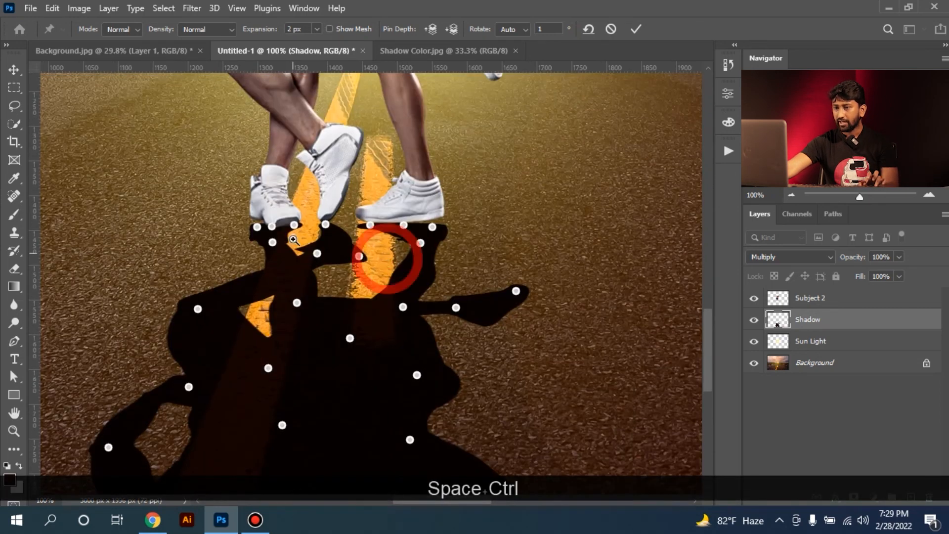
pyautogui.keyDown('ctrl'); pyautogui.click(296, 239); pyautogui.keyUp('ctrl')
pyautogui.keyDown('ctrl'); pyautogui.click(297, 239); pyautogui.keyUp('ctrl')
pyautogui.keyDown('ctrl'); pyautogui.click(276, 232); pyautogui.keyUp('ctrl')
pyautogui.keyDown('ctrl'); pyautogui.click(286, 206); pyautogui.keyUp('ctrl')
pyautogui.moveTo(271, 178); pyautogui.dragTo(379, 246)
pyautogui.moveTo(227, 260); pyautogui.dragTo(223, 231)
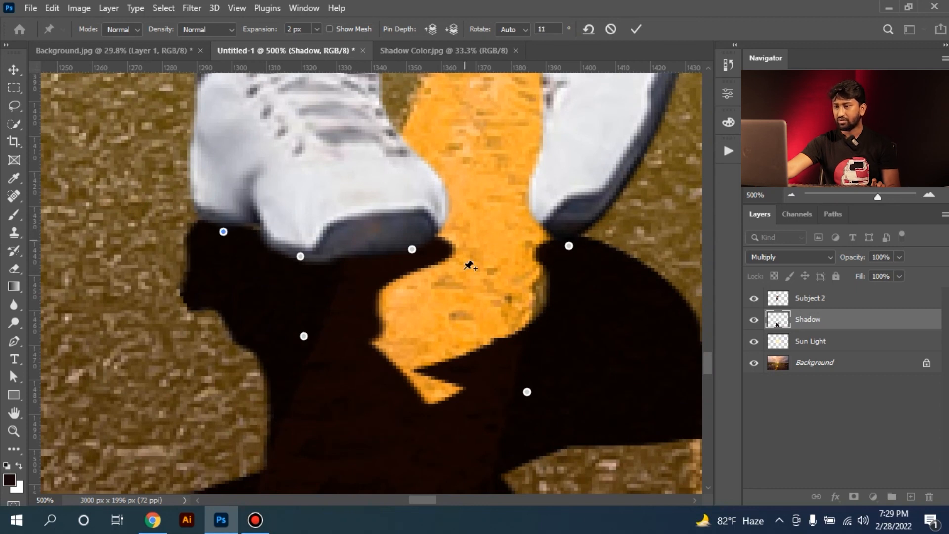
# Reposition the middle and toe pins under the leftmost shoe so the shadow's edge follows its sole
pyautogui.moveTo(300, 257); pyautogui.dragTo(301, 228)
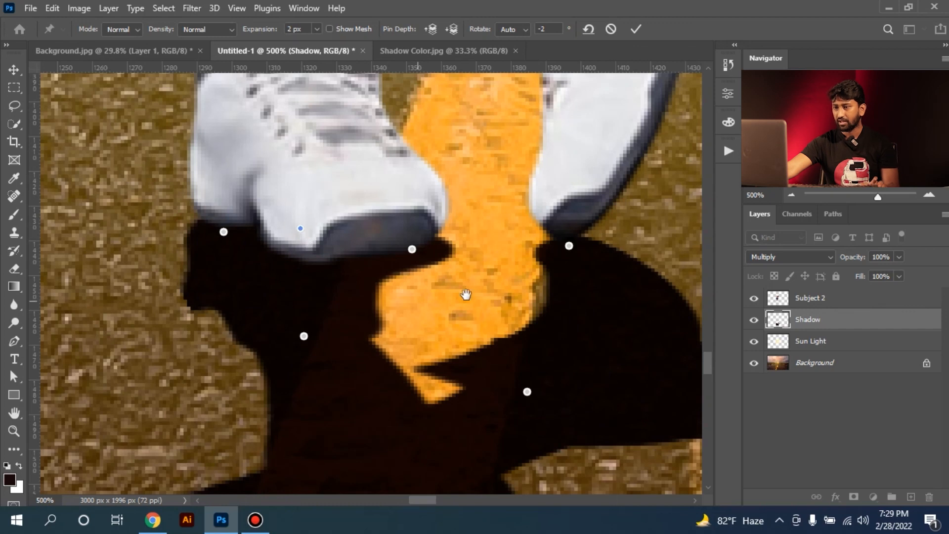
pyautogui.moveTo(468, 289); pyautogui.dragTo(452, 294)
pyautogui.moveTo(396, 254); pyautogui.dragTo(383, 260)
# Raise the toe, middle and heel pins under the rightmost shoe so its shadow meets the sole
pyautogui.moveTo(567, 317); pyautogui.dragTo(308, 304)
pyautogui.moveTo(528, 286); pyautogui.dragTo(398, 309)
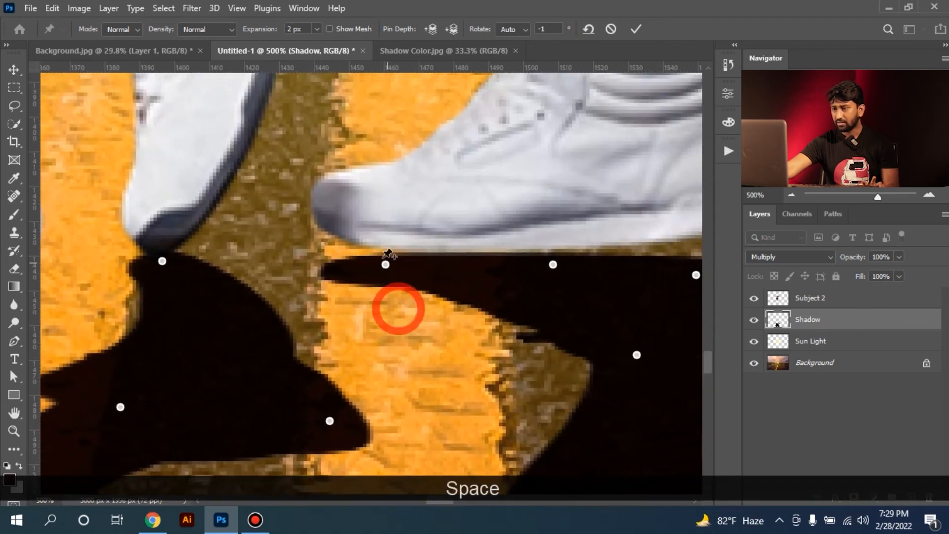
pyautogui.moveTo(386, 264); pyautogui.dragTo(386, 254)
pyautogui.moveTo(595, 292); pyautogui.dragTo(398, 292)
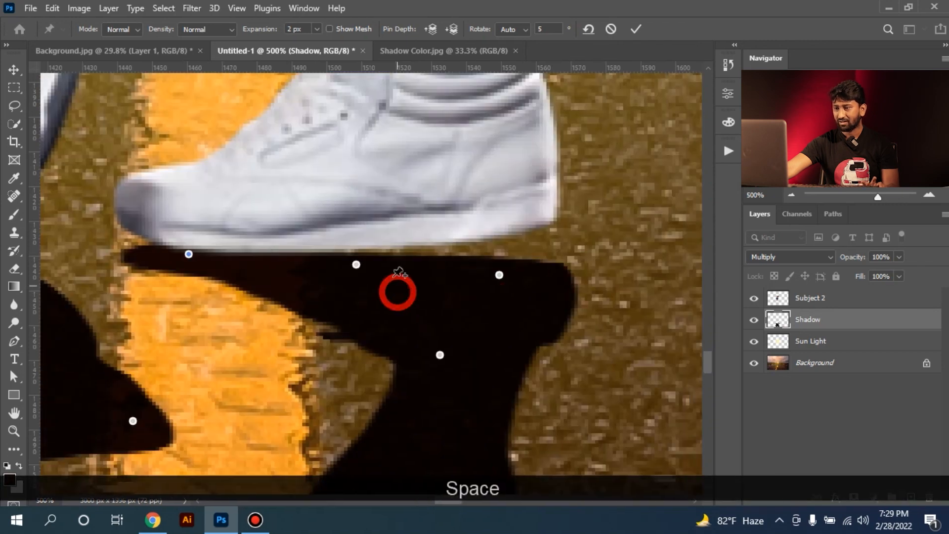
pyautogui.moveTo(356, 267); pyautogui.dragTo(356, 250)
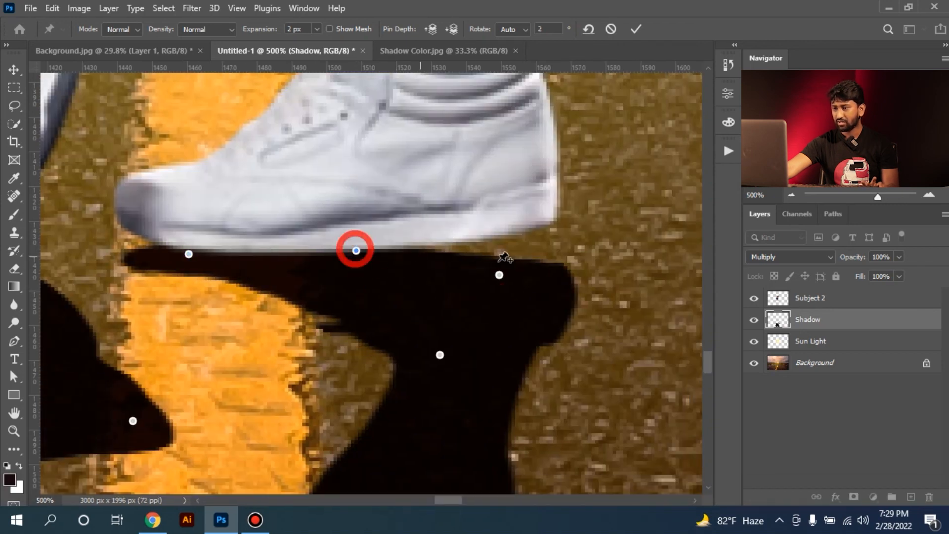
pyautogui.moveTo(500, 275); pyautogui.dragTo(500, 243)
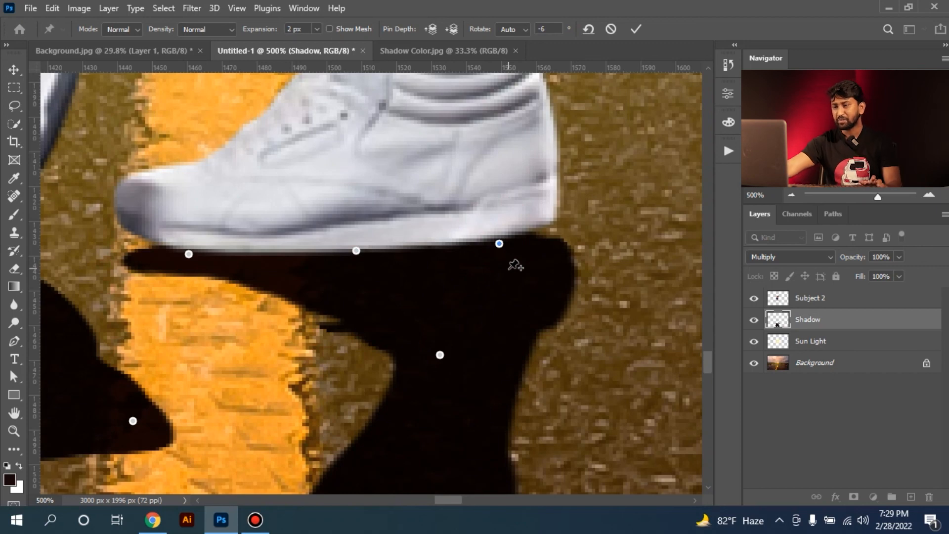
pyautogui.click(188, 254)
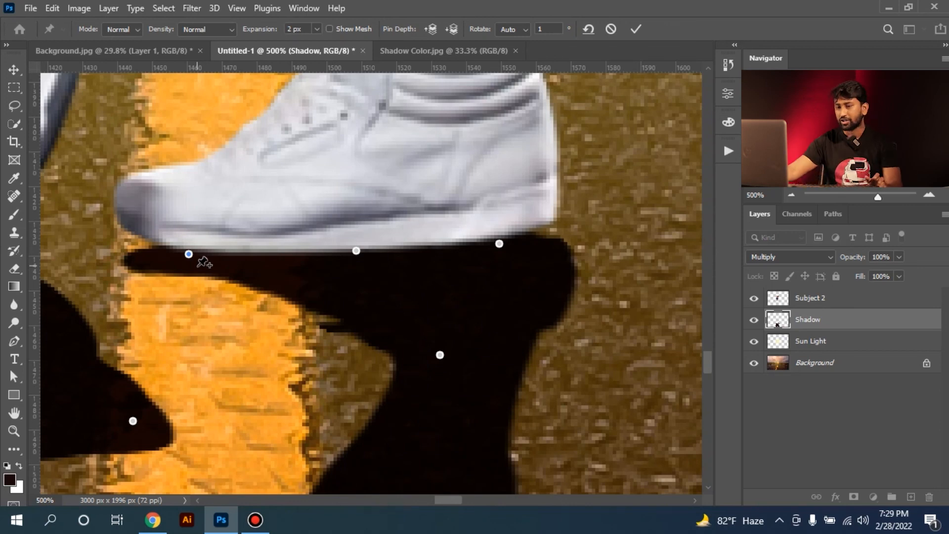
# Try rotating the shadow around the pin below the middle shoe's toe, and undo the rotation
pyautogui.press('space')
pyautogui.moveTo(228, 254); pyautogui.dragTo(403, 260)
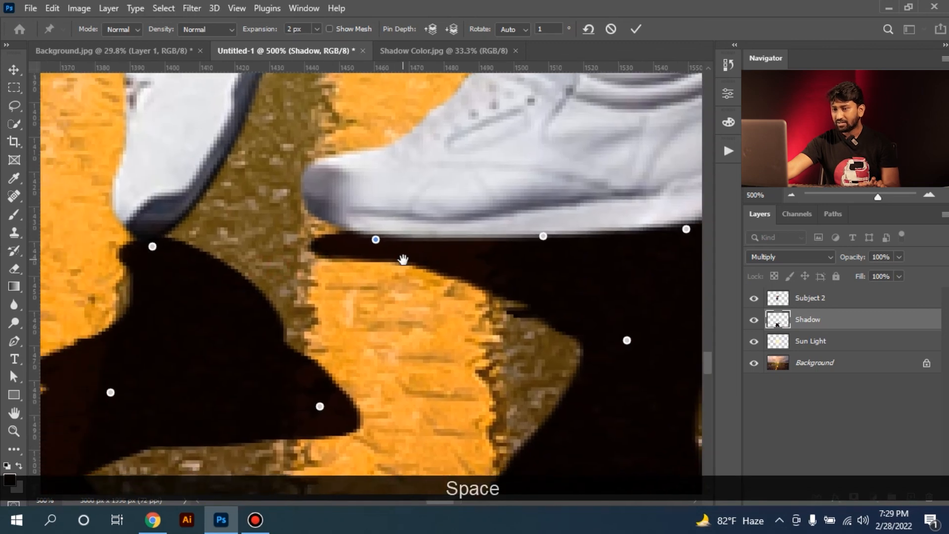
pyautogui.click(152, 247)
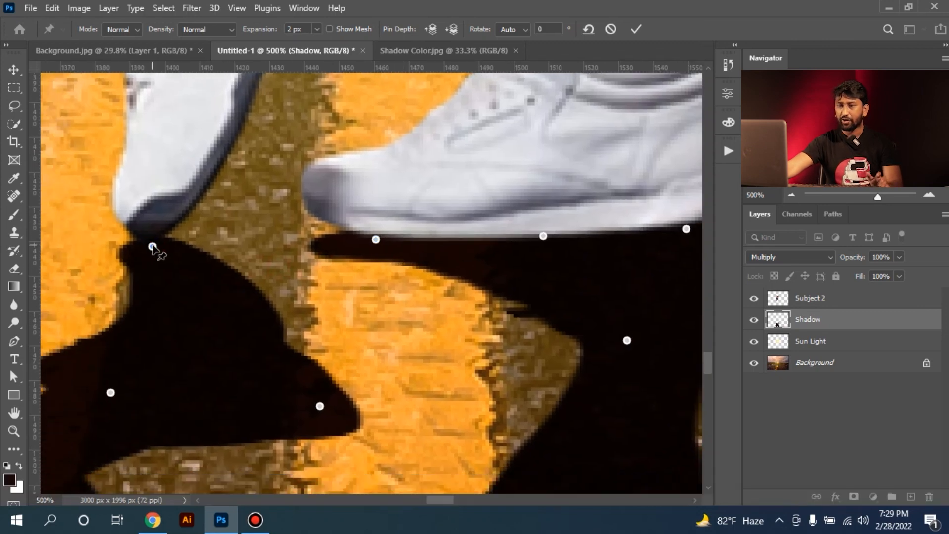
pyautogui.press('alt')
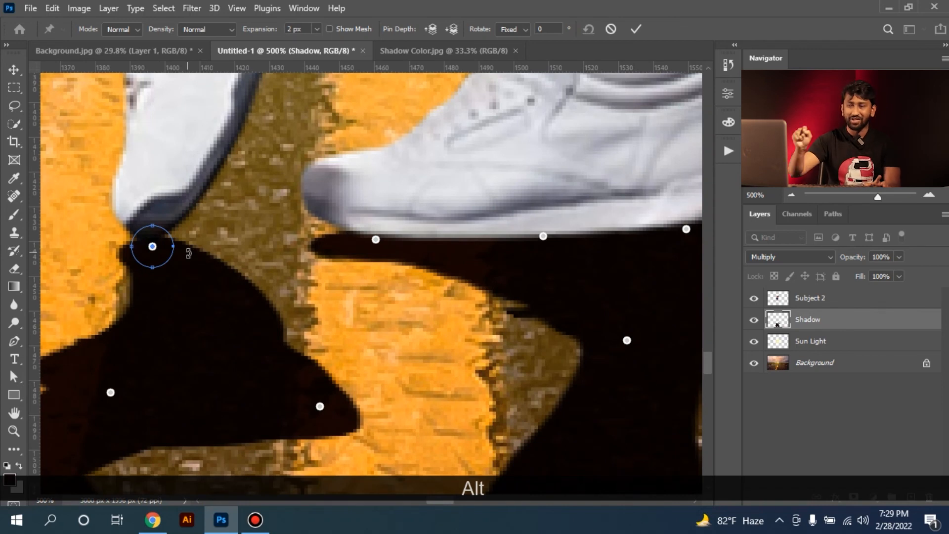
pyautogui.moveTo(189, 242); pyautogui.dragTo(219, 241)
pyautogui.hotkey('ctrl', 'z')
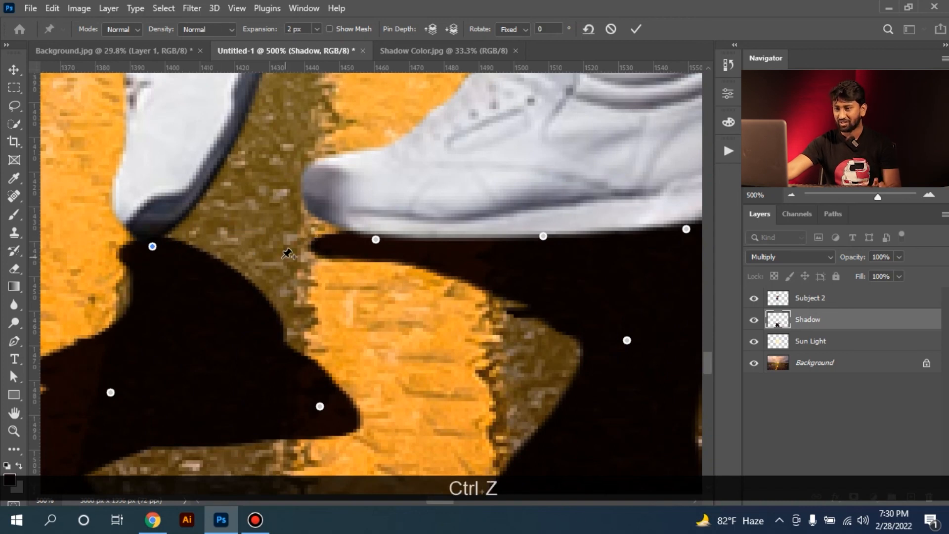
# Commit the puppet warp and reapply the last Gaussian Blur to the Shadow layer
pyautogui.hotkey('ctrl', '-')
pyautogui.hotkey('ctrl', '-')
pyautogui.hotkey('ctrl', '-')
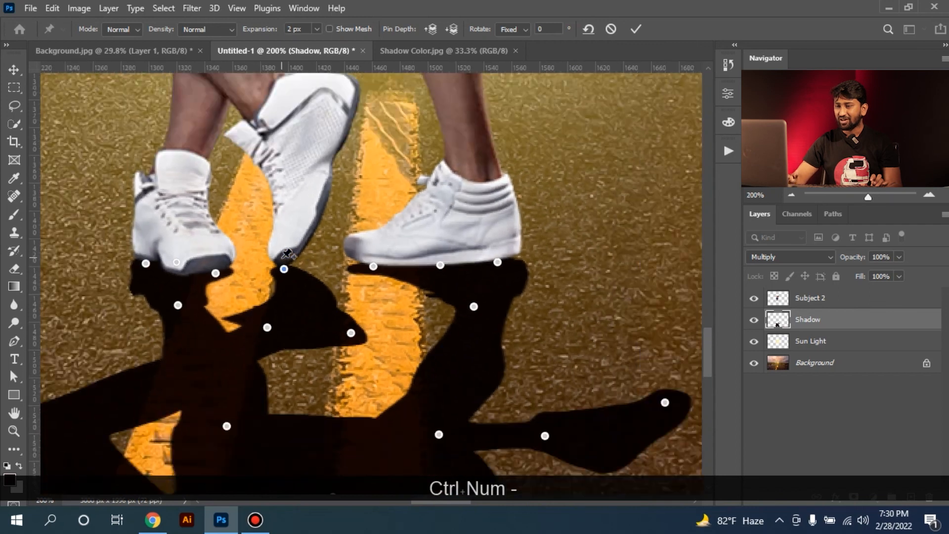
pyautogui.press('ctrl+KP_0')
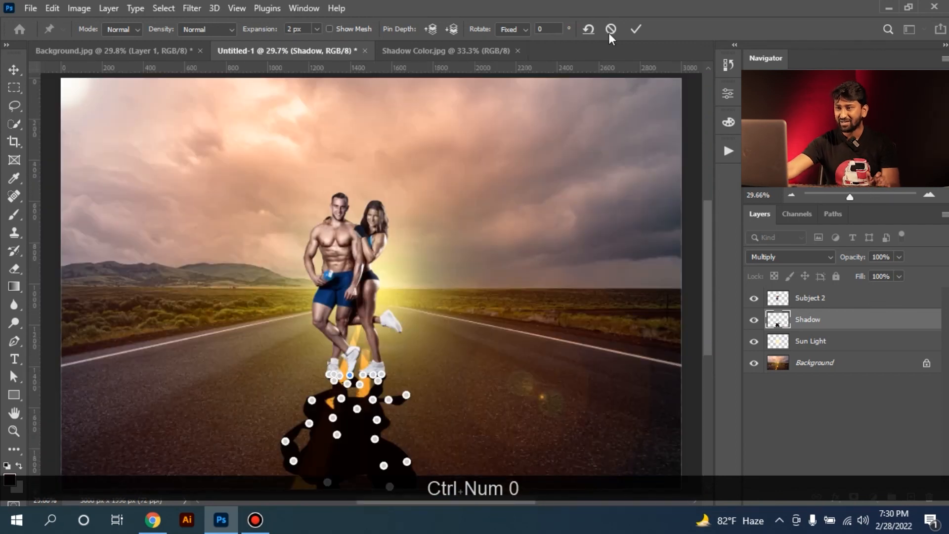
pyautogui.click(632, 31)
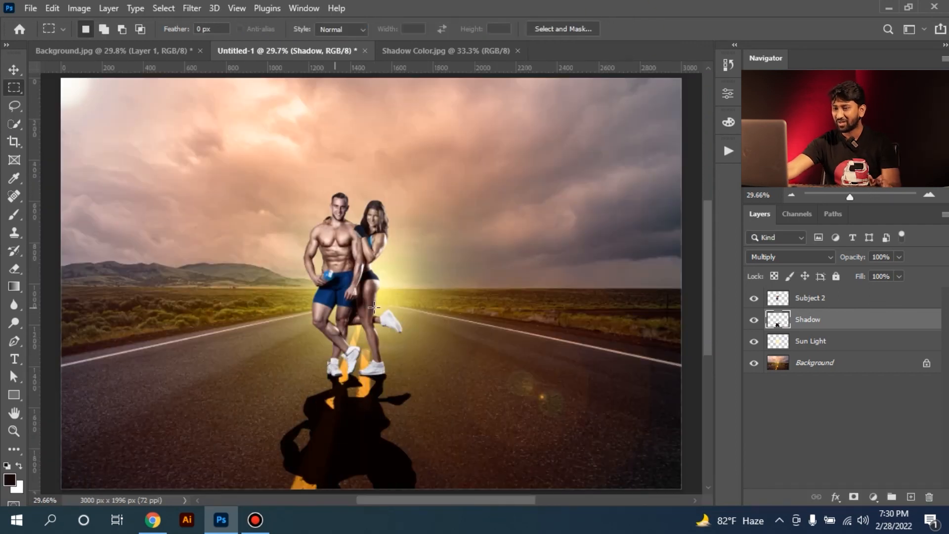
pyautogui.click(197, 13)
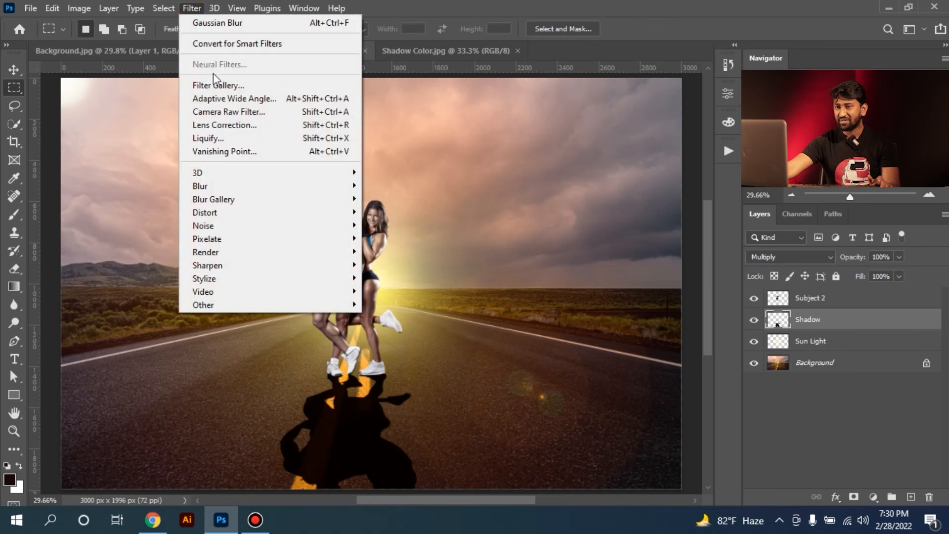
pyautogui.click(223, 22)
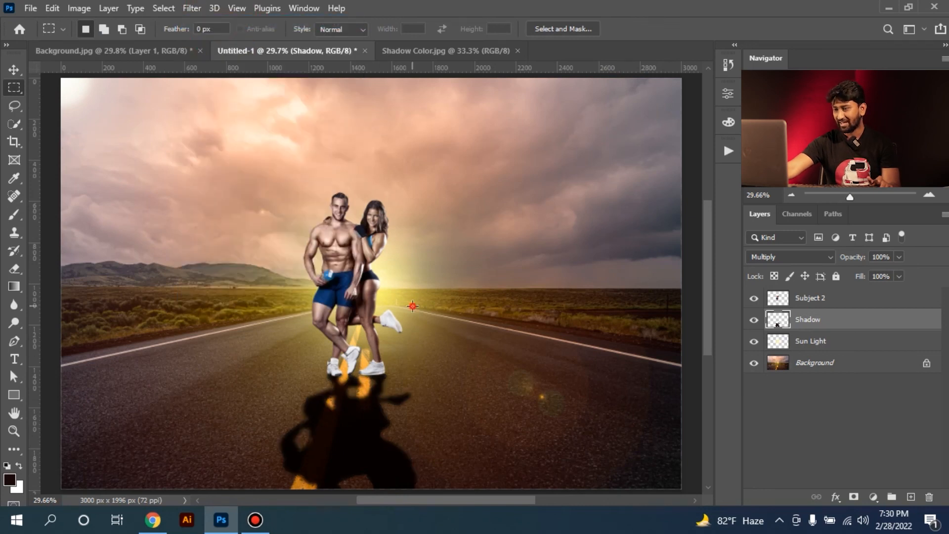
# Add a layer mask to the Shadow layer and fade the shadow's far end with a black-to-white linear gradient
pyautogui.click(854, 497)
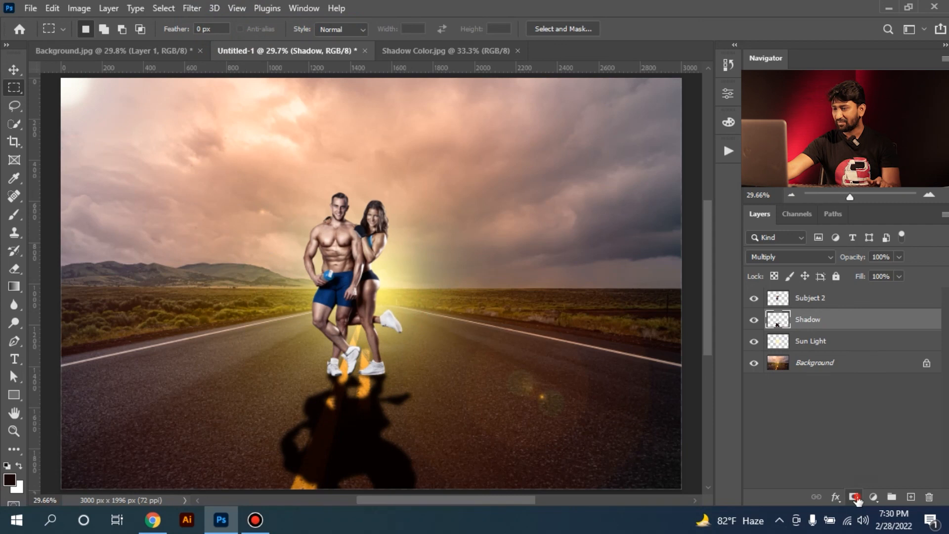
pyautogui.press('g')
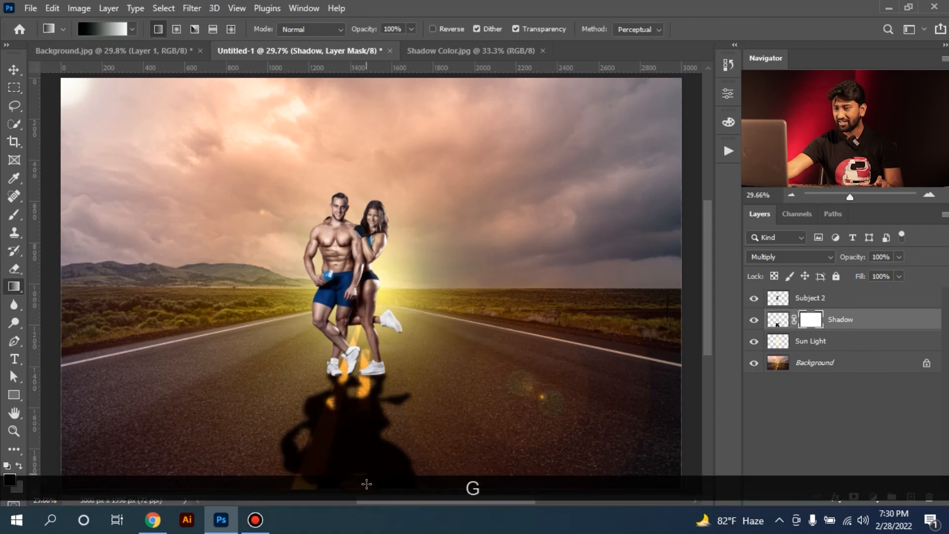
pyautogui.moveTo(367, 487); pyautogui.dragTo(367, 433)
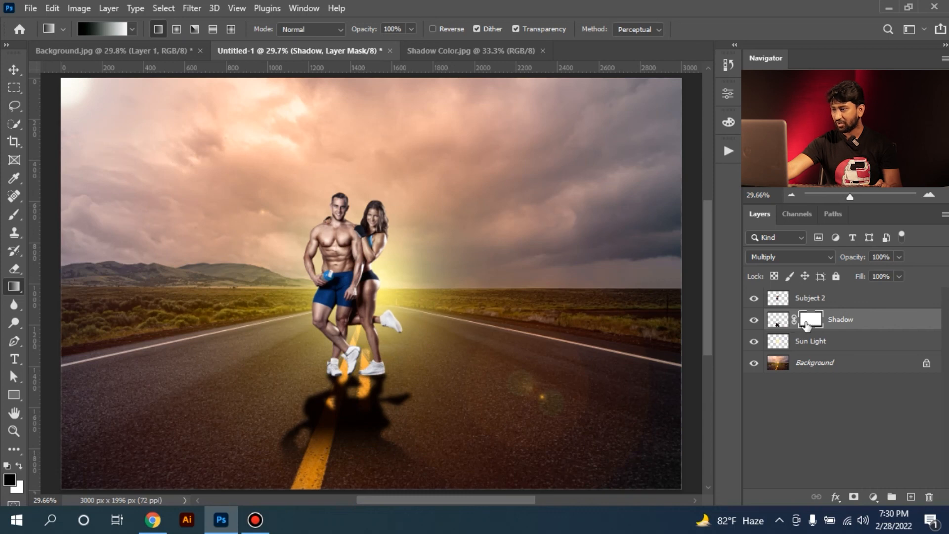
# Unlink the mask from the Shadow layer and shift the mask down so the fade starts farther from the feet
pyautogui.click(14, 88)
pyautogui.click(794, 320)
pyautogui.moveTo(366, 452); pyautogui.dragTo(361, 467)
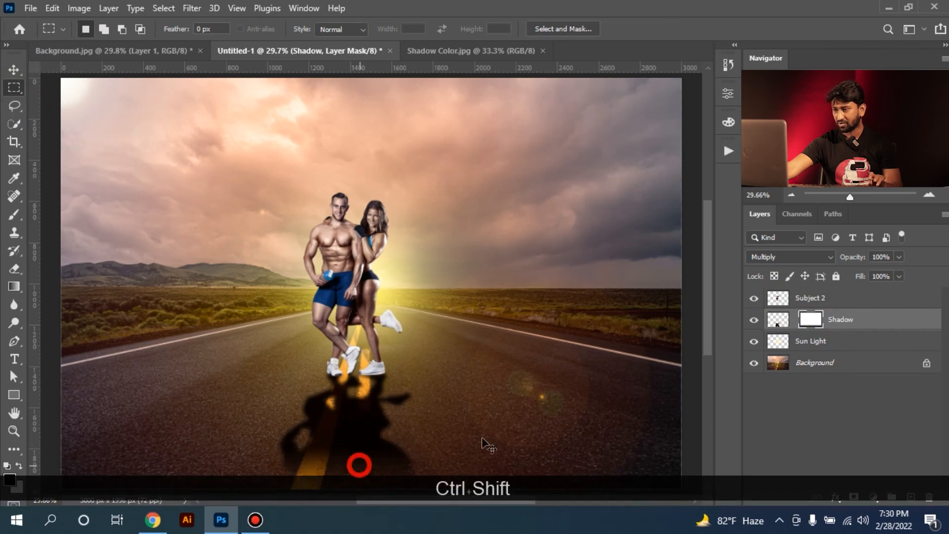